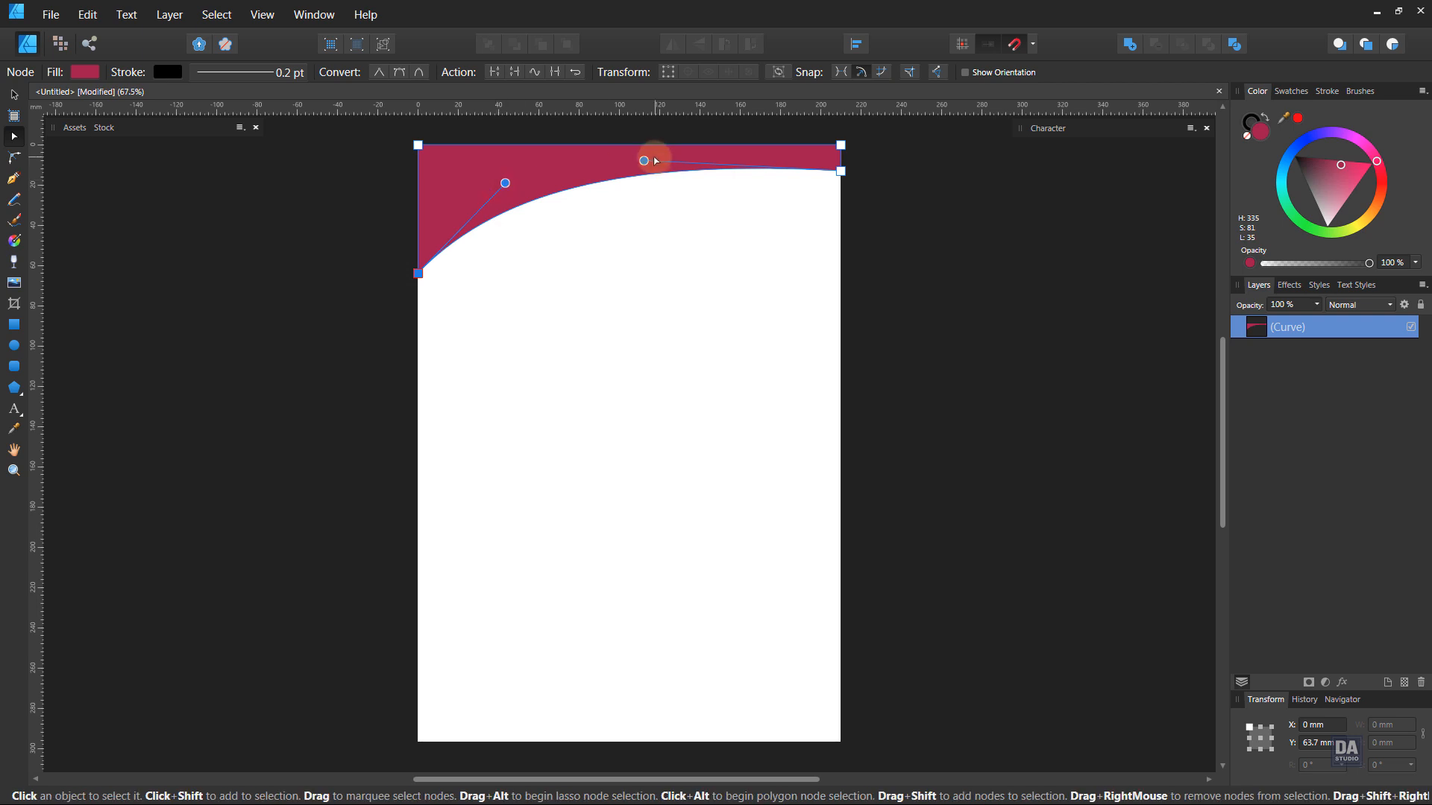
# Reshape the crimson header's curved lower edge, raising its right end node to about Y 8.1 mm and adjusting both curve handles.
pyautogui.moveTo(643, 160); pyautogui.dragTo(631, 154)
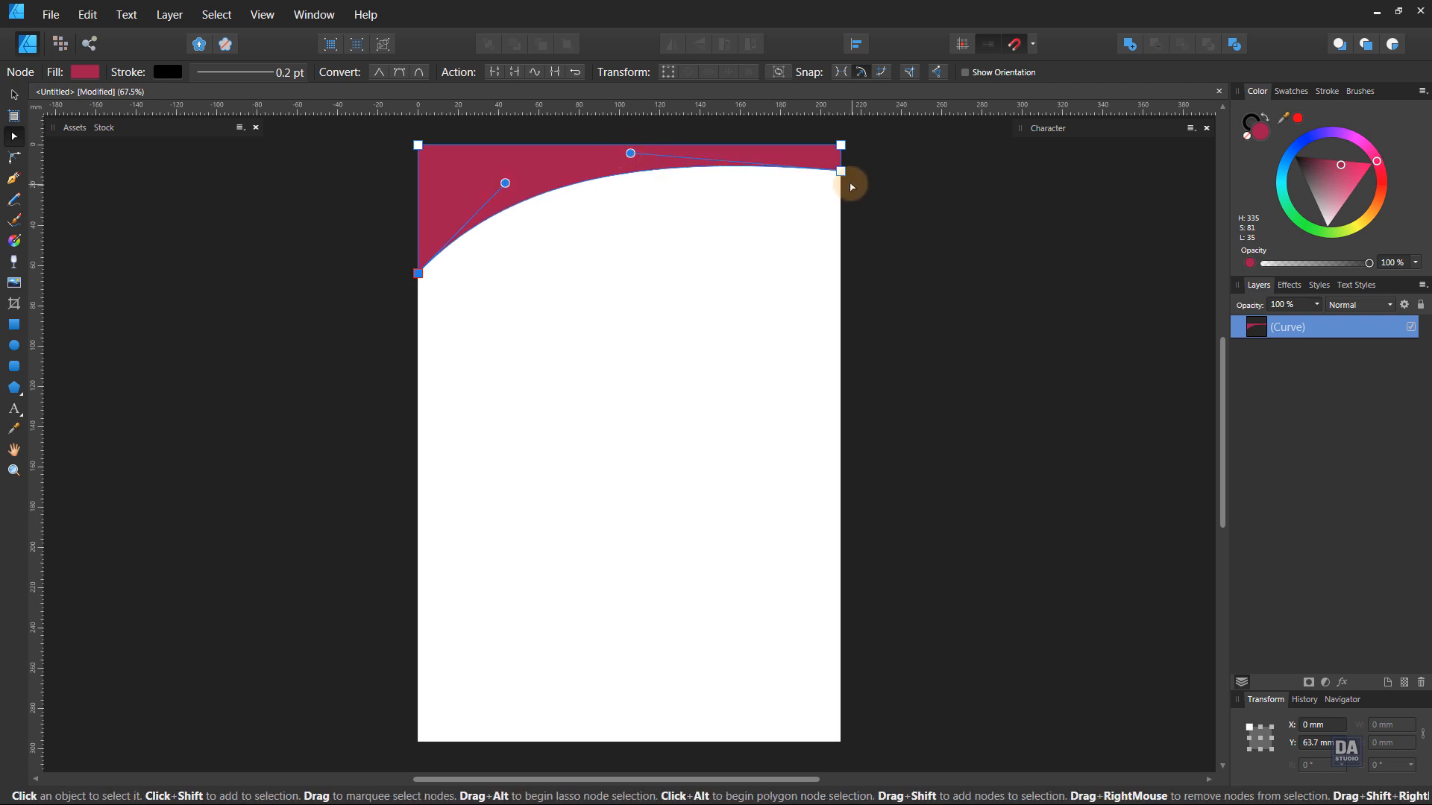
pyautogui.moveTo(841, 172); pyautogui.dragTo(841, 161)
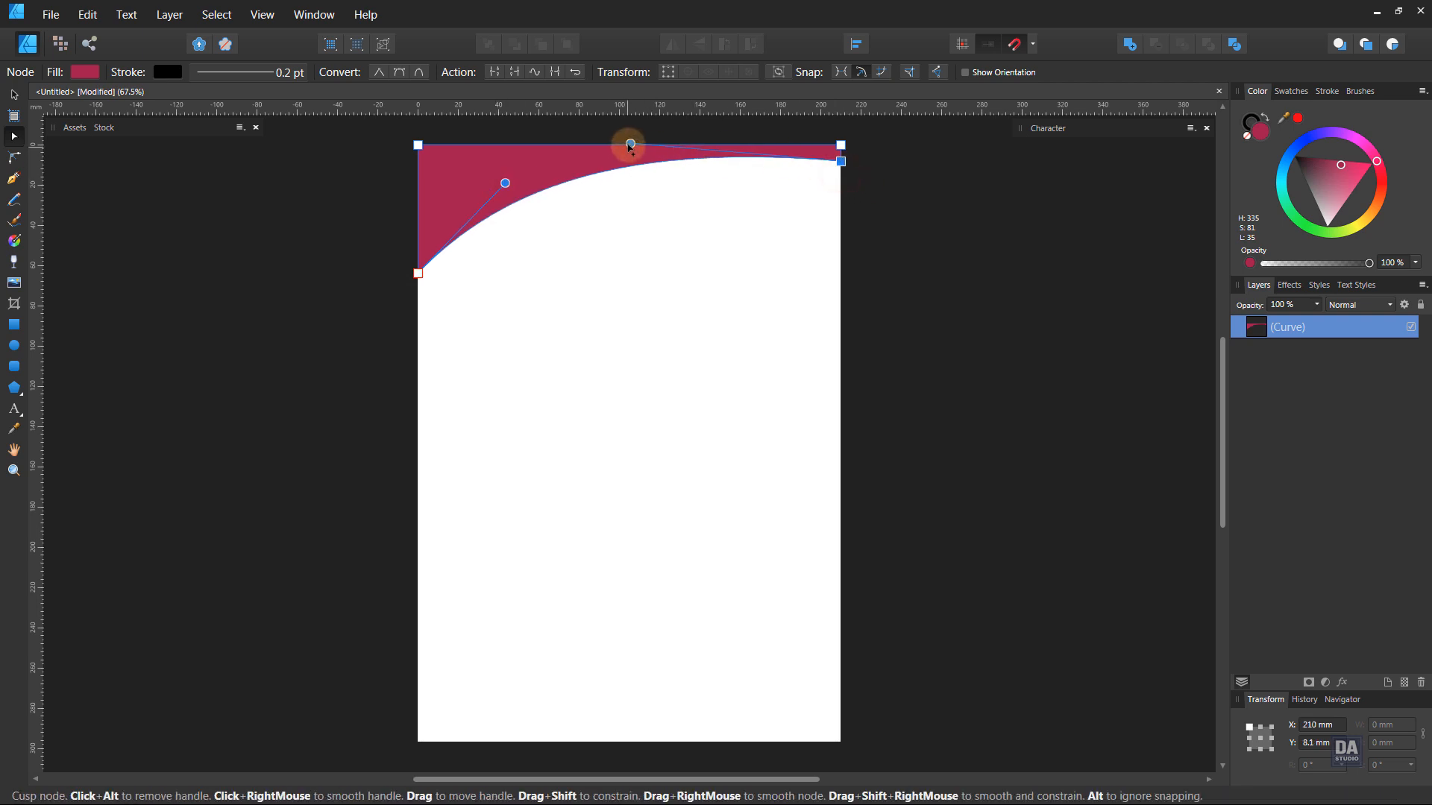
pyautogui.moveTo(631, 143); pyautogui.dragTo(610, 151)
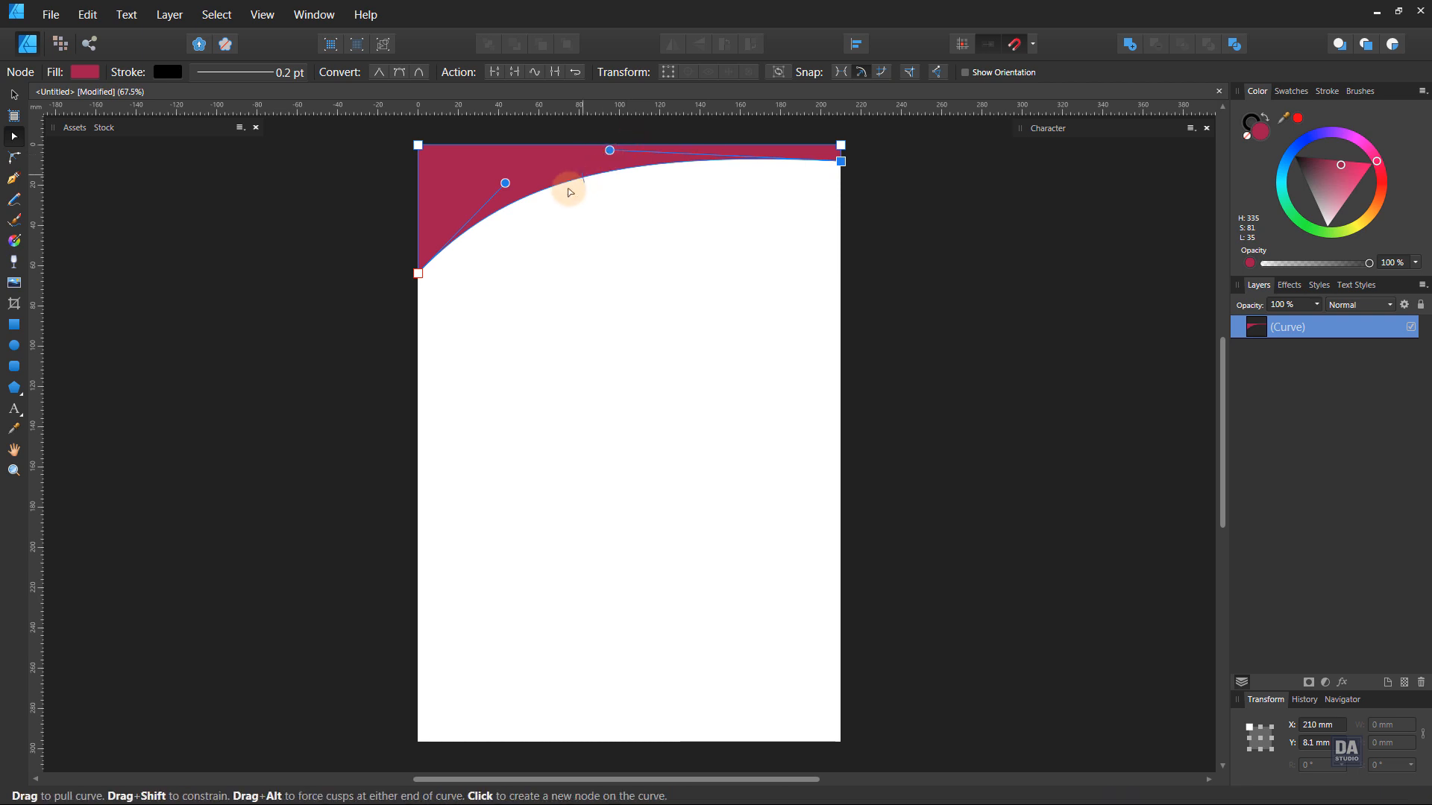
pyautogui.moveTo(504, 183); pyautogui.dragTo(498, 180)
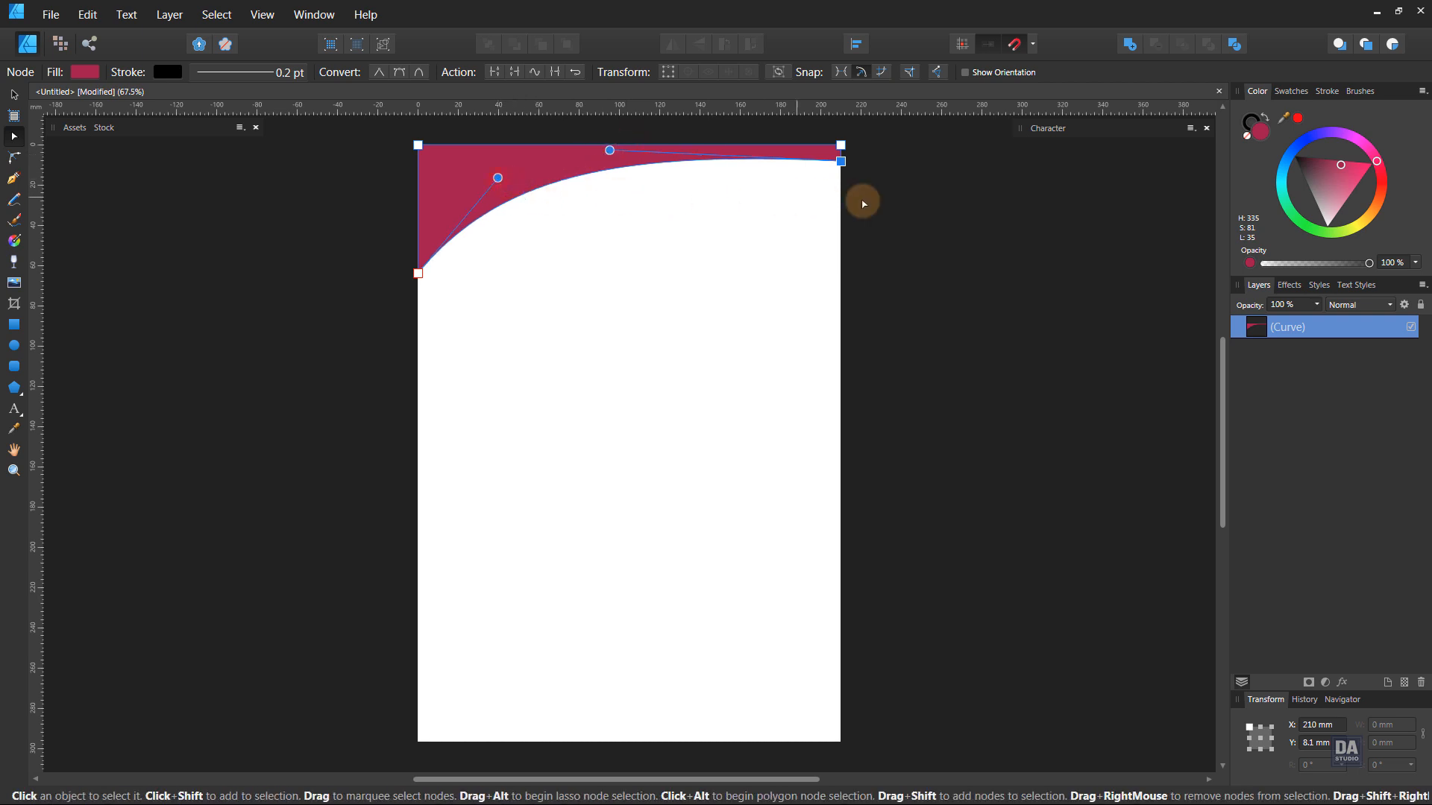
# Remove the stroke from the crimson header shape and deselect it.
pyautogui.click(1247, 134)
pyautogui.click(1246, 136)
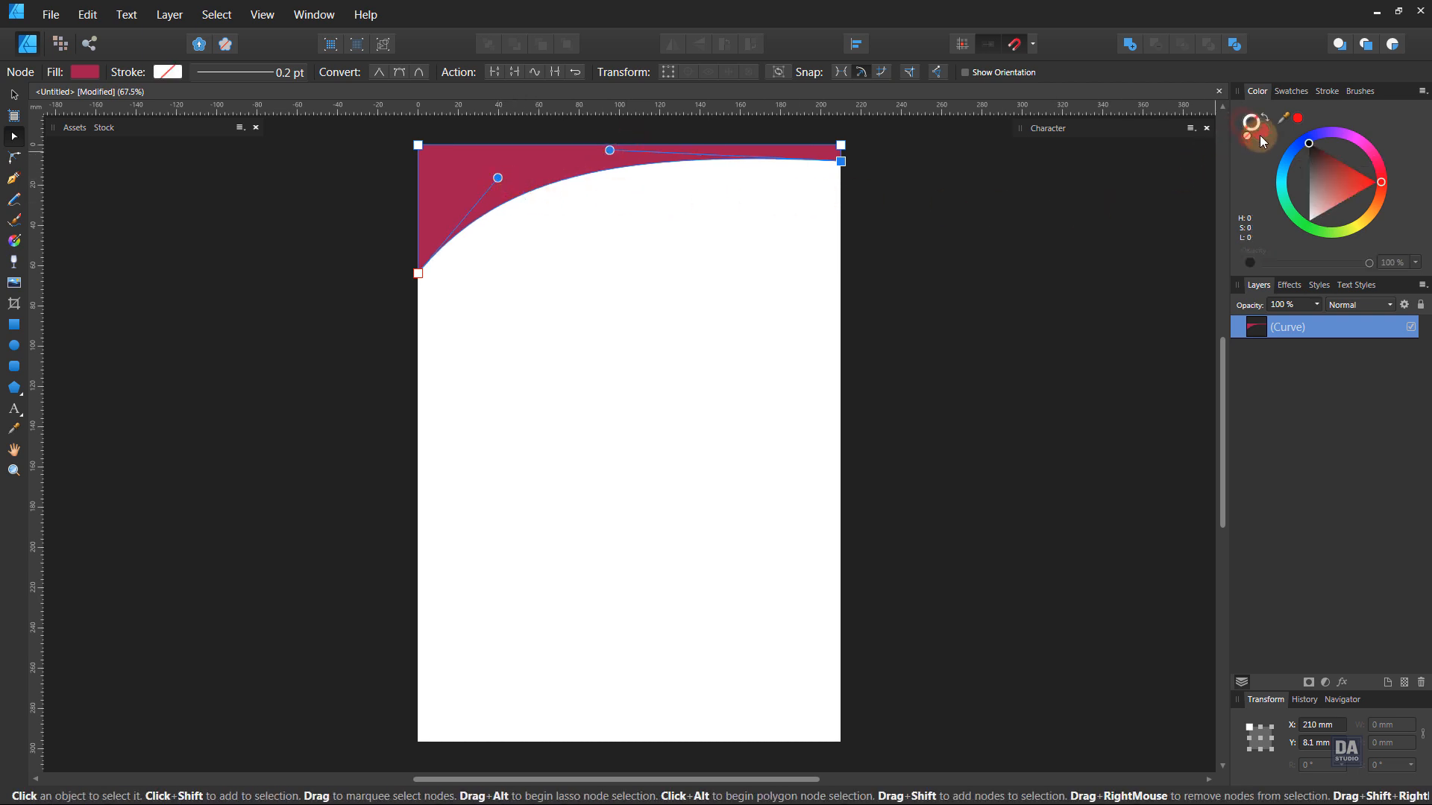
pyautogui.click(835, 291)
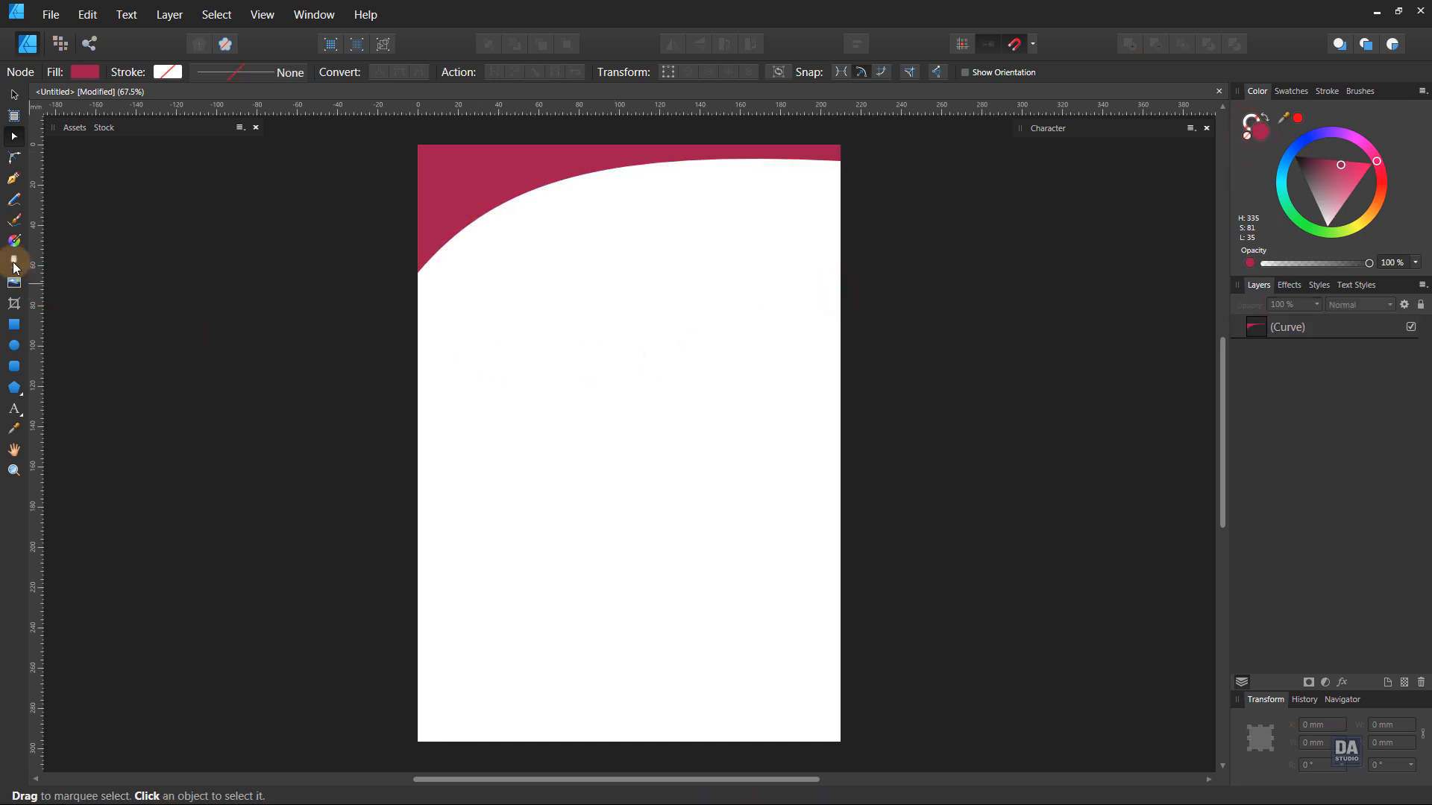
# Draw a closed Pen shape across the page bottom, from about Y 259.2 mm at left to 197.8 mm at right, and fill it crimson.
pyautogui.click(13, 178)
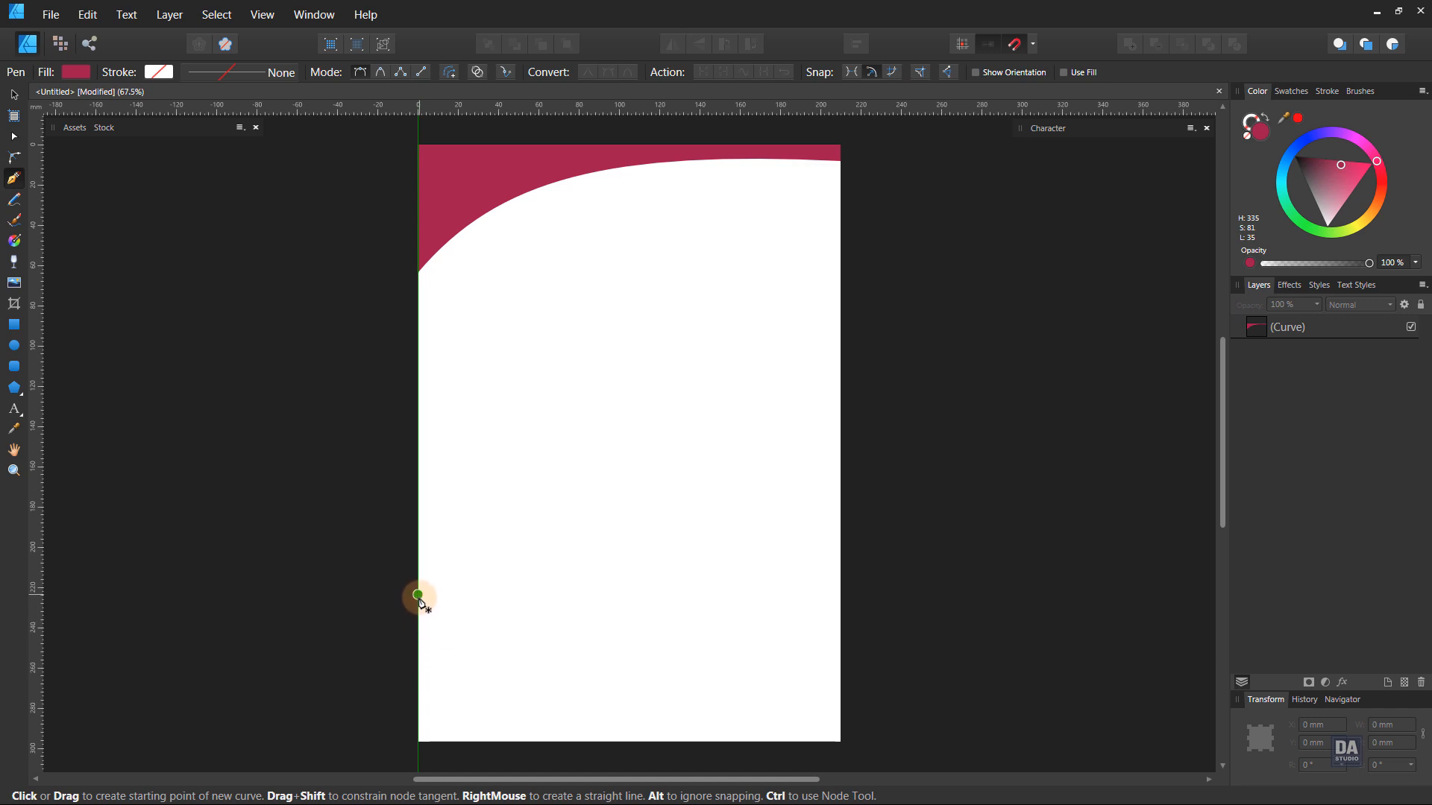
pyautogui.click(418, 666)
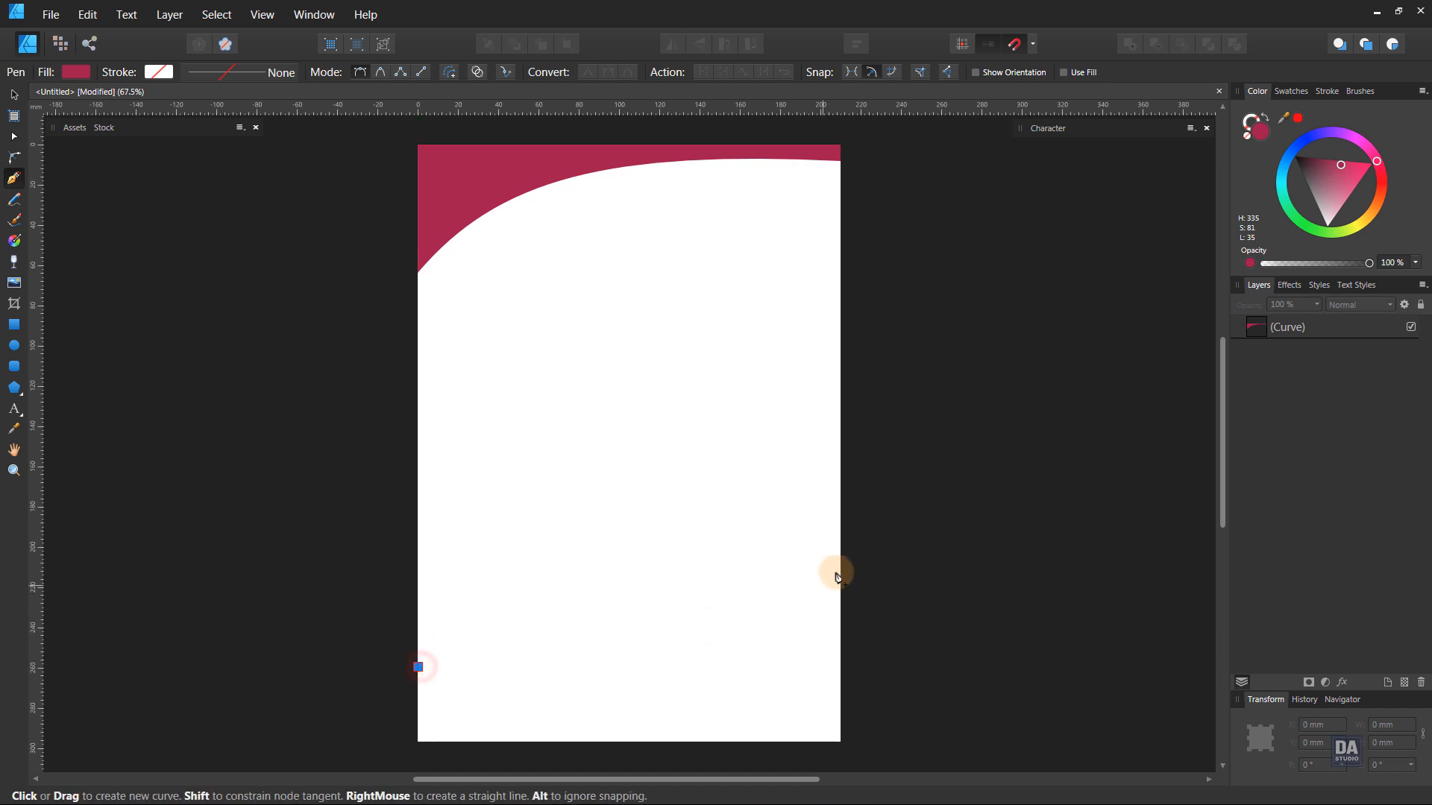
pyautogui.click(840, 543)
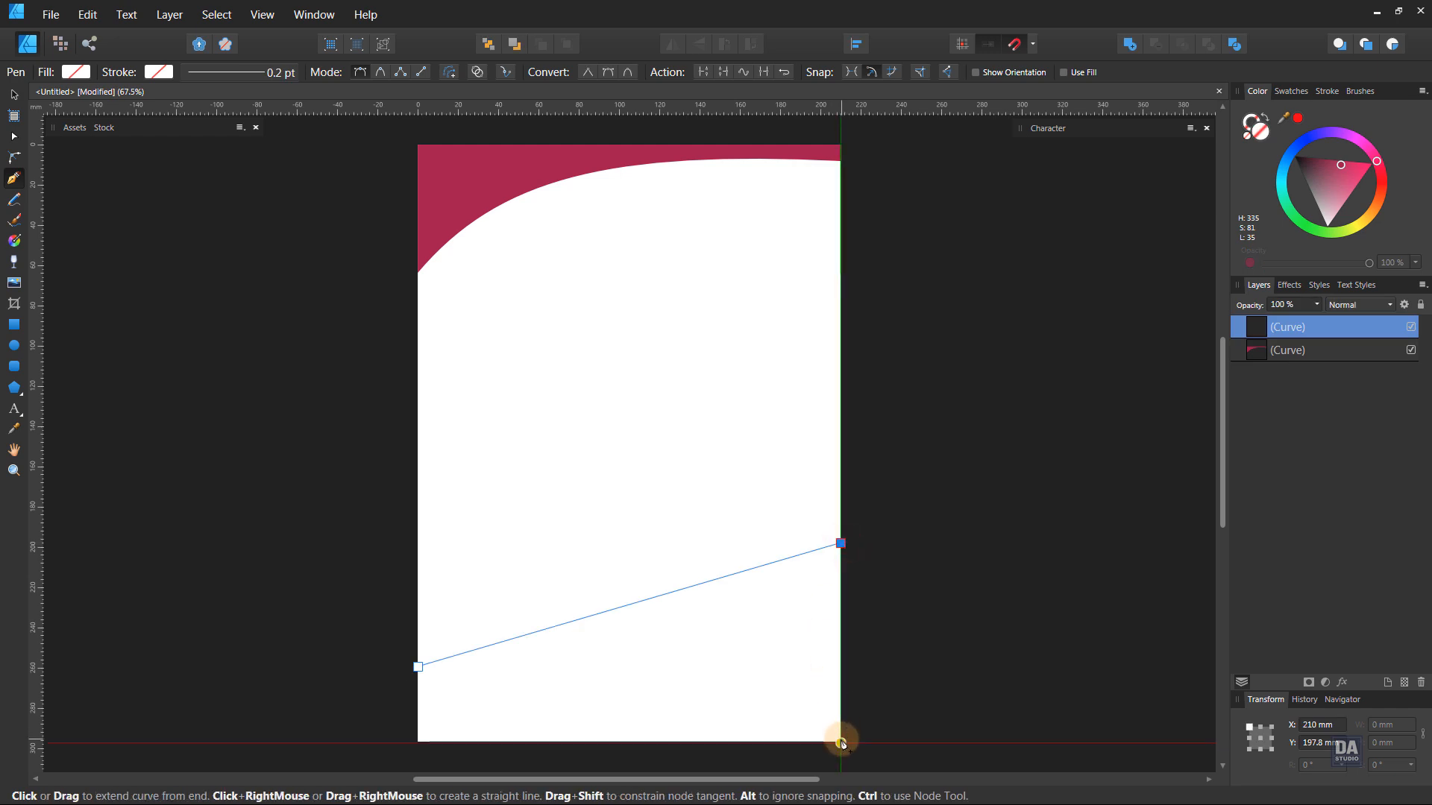
pyautogui.click(841, 742)
pyautogui.click(417, 742)
pyautogui.click(418, 667)
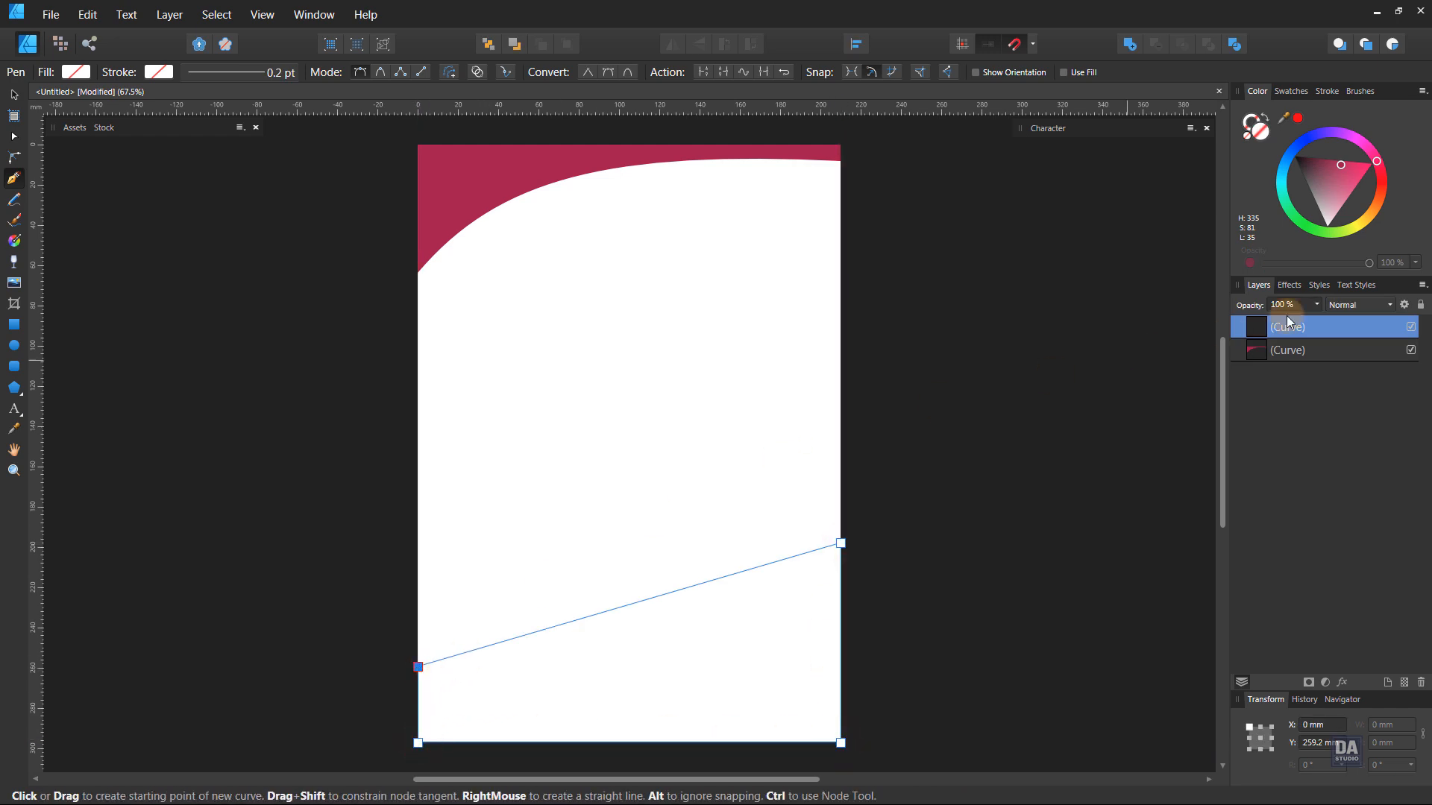
pyautogui.click(1341, 165)
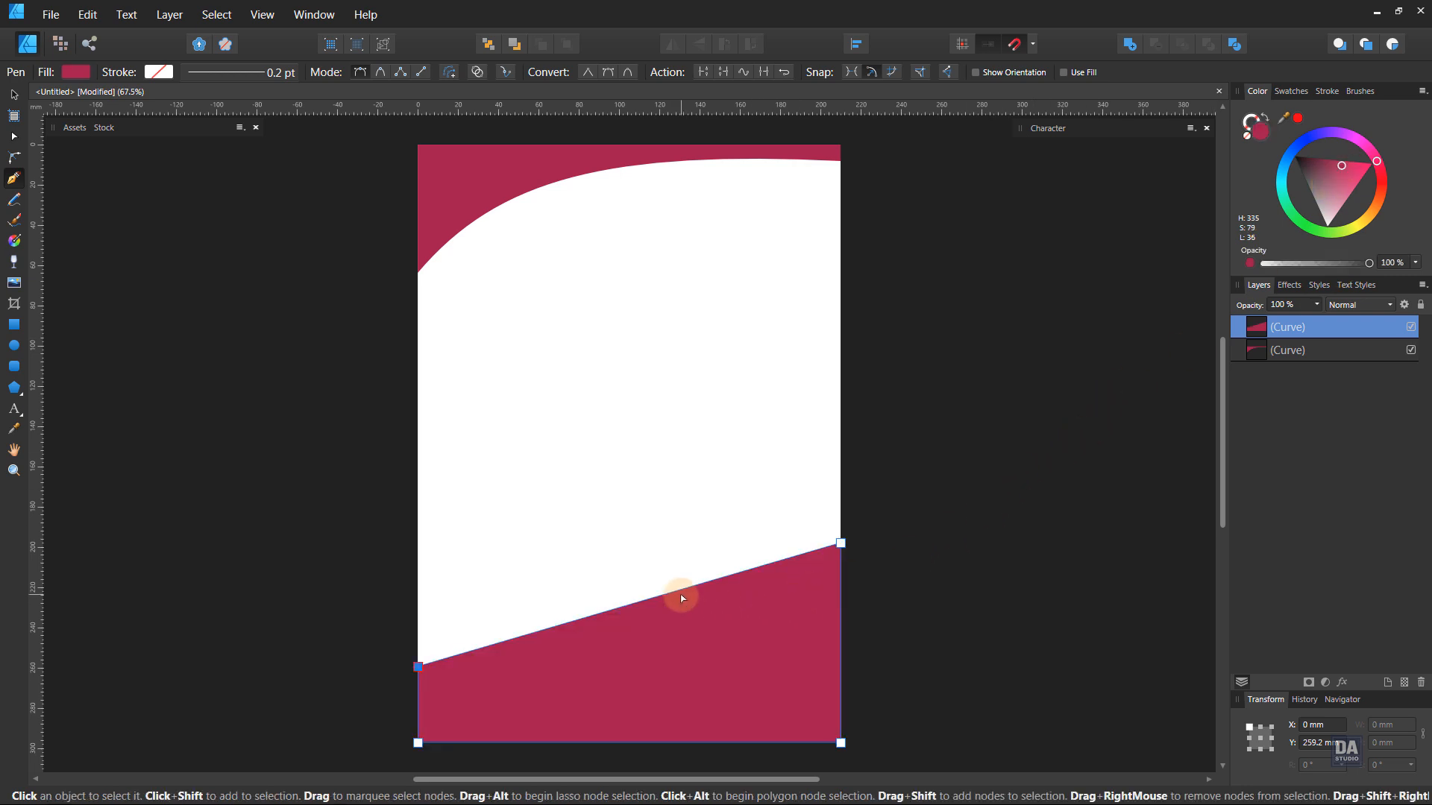
# Bend the footer shape's slanted upper edge downward into a smooth curve and slightly raise its right end node.
pyautogui.moveTo(678, 594); pyautogui.dragTo(702, 639)
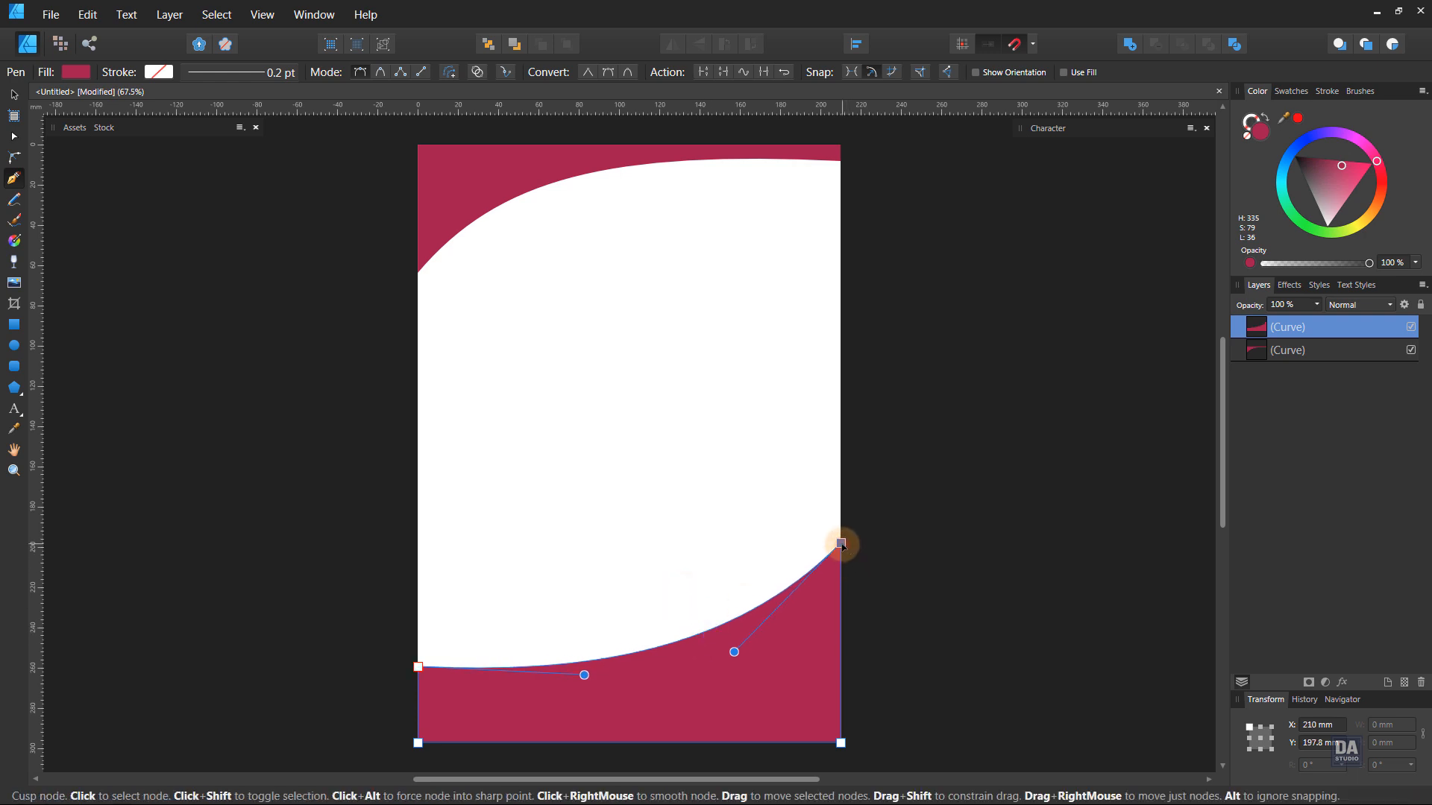
pyautogui.moveTo(840, 544); pyautogui.dragTo(841, 528)
pyautogui.moveTo(583, 675); pyautogui.dragTo(589, 692)
pyautogui.moveTo(735, 636)
pyautogui.mouseDown()
pyautogui.moveTo(752, 630)
pyautogui.moveTo(741, 635)
pyautogui.mouseUp()
pyautogui.press('v')
pyautogui.click(938, 663)
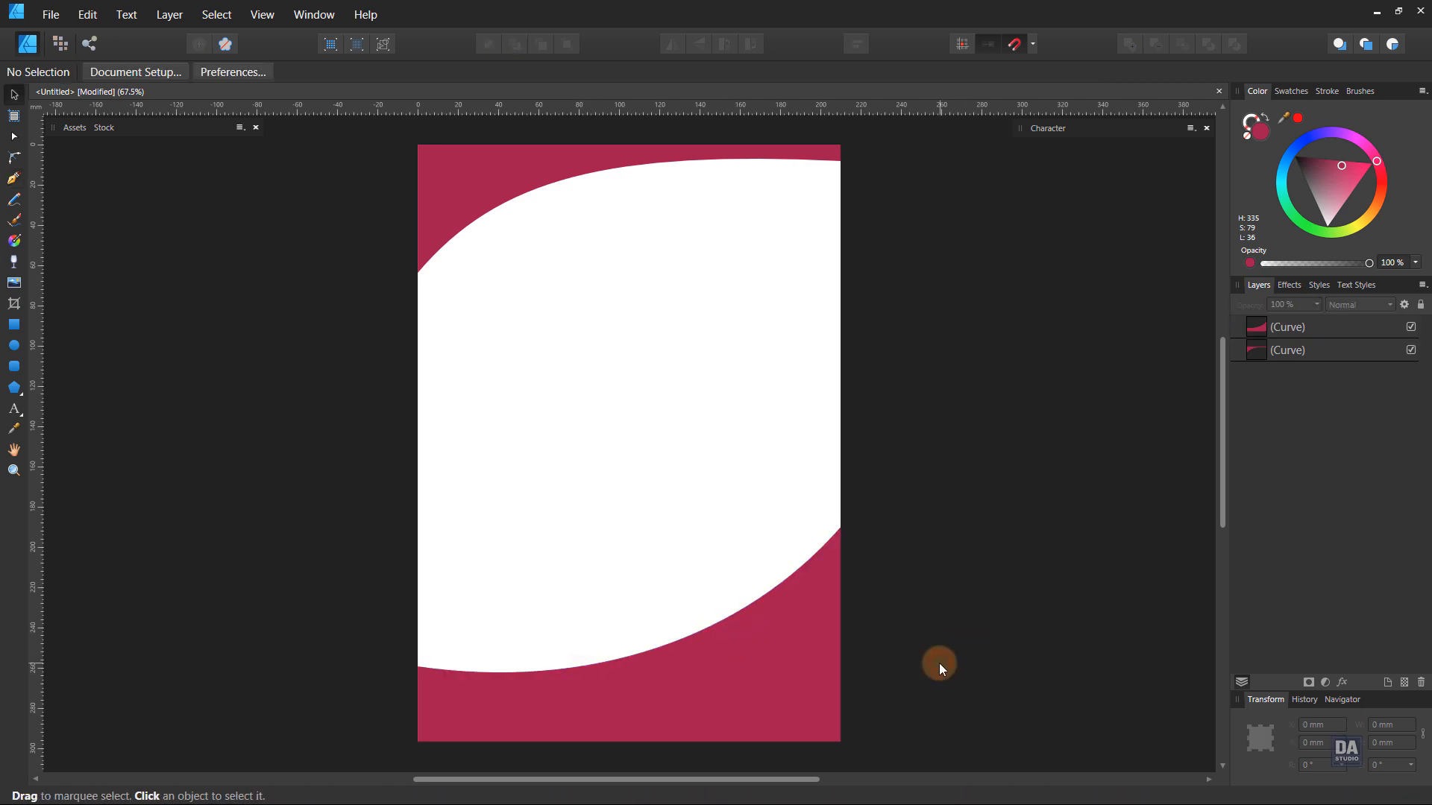
# Start a Pen outline from the page's top edge at about X 28 mm to its right edge at about Y 130.7 mm.
pyautogui.click(12, 181)
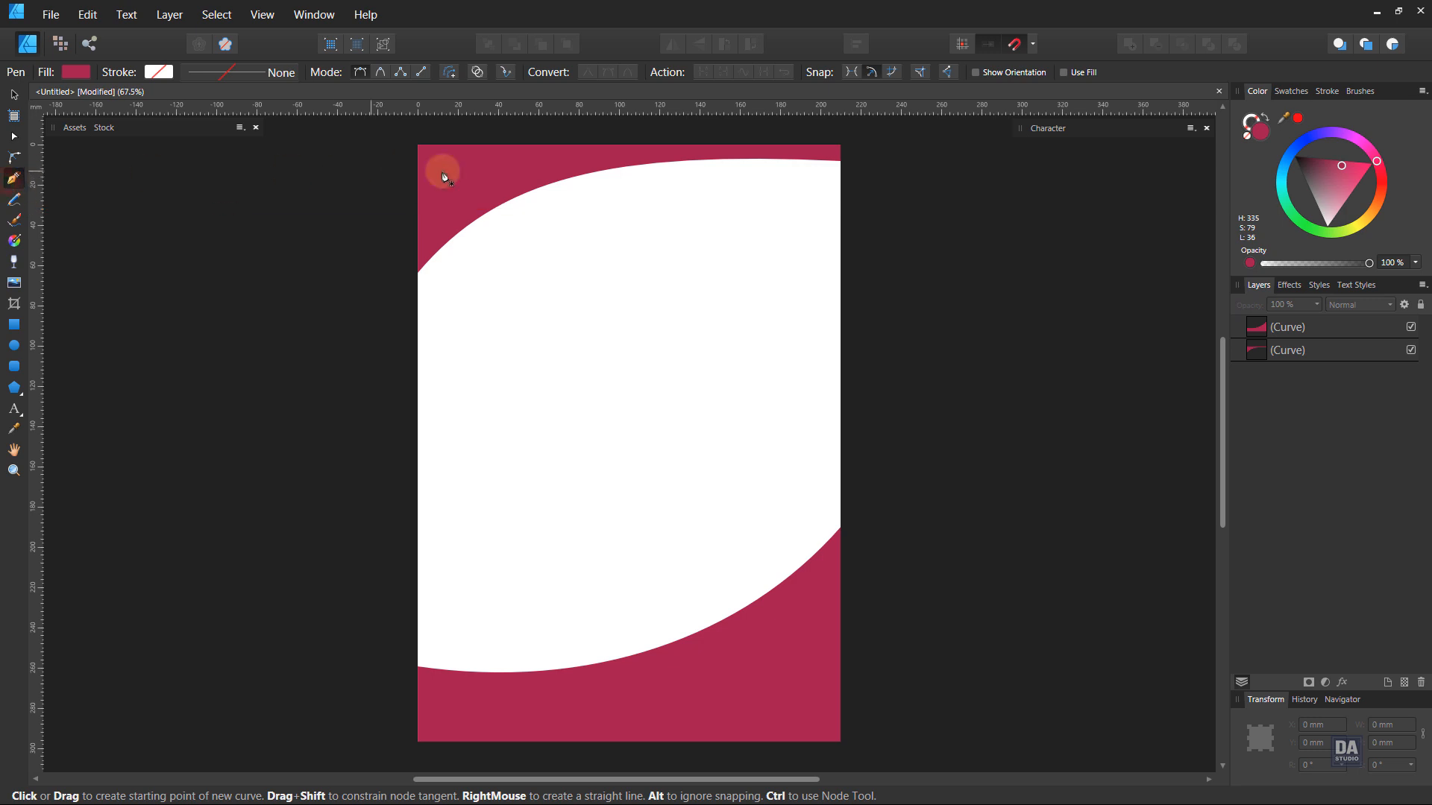
pyautogui.click(475, 146)
pyautogui.click(840, 408)
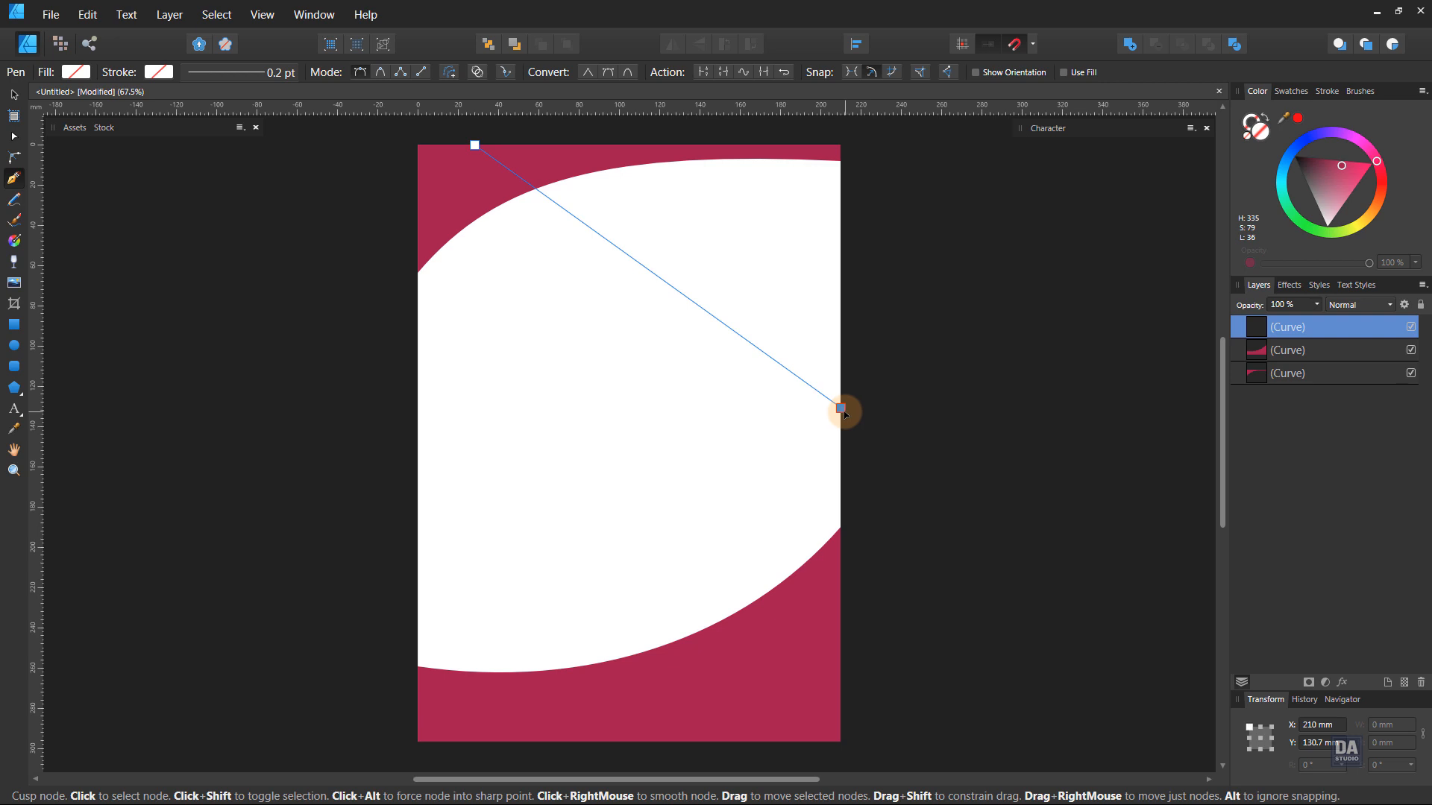
pyautogui.click(840, 146)
pyautogui.hotkey('ctrl', 'z')
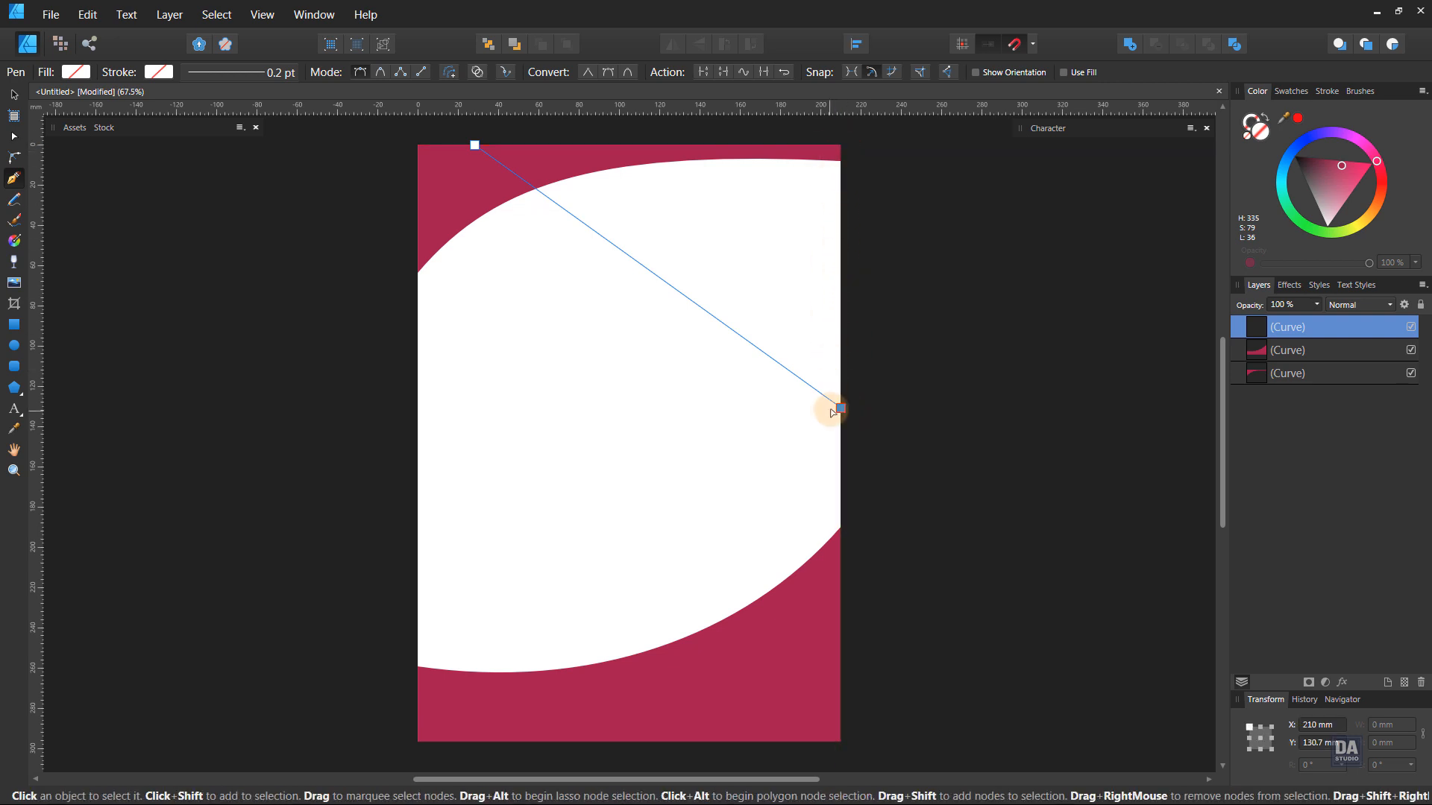
pyautogui.press('Escape')
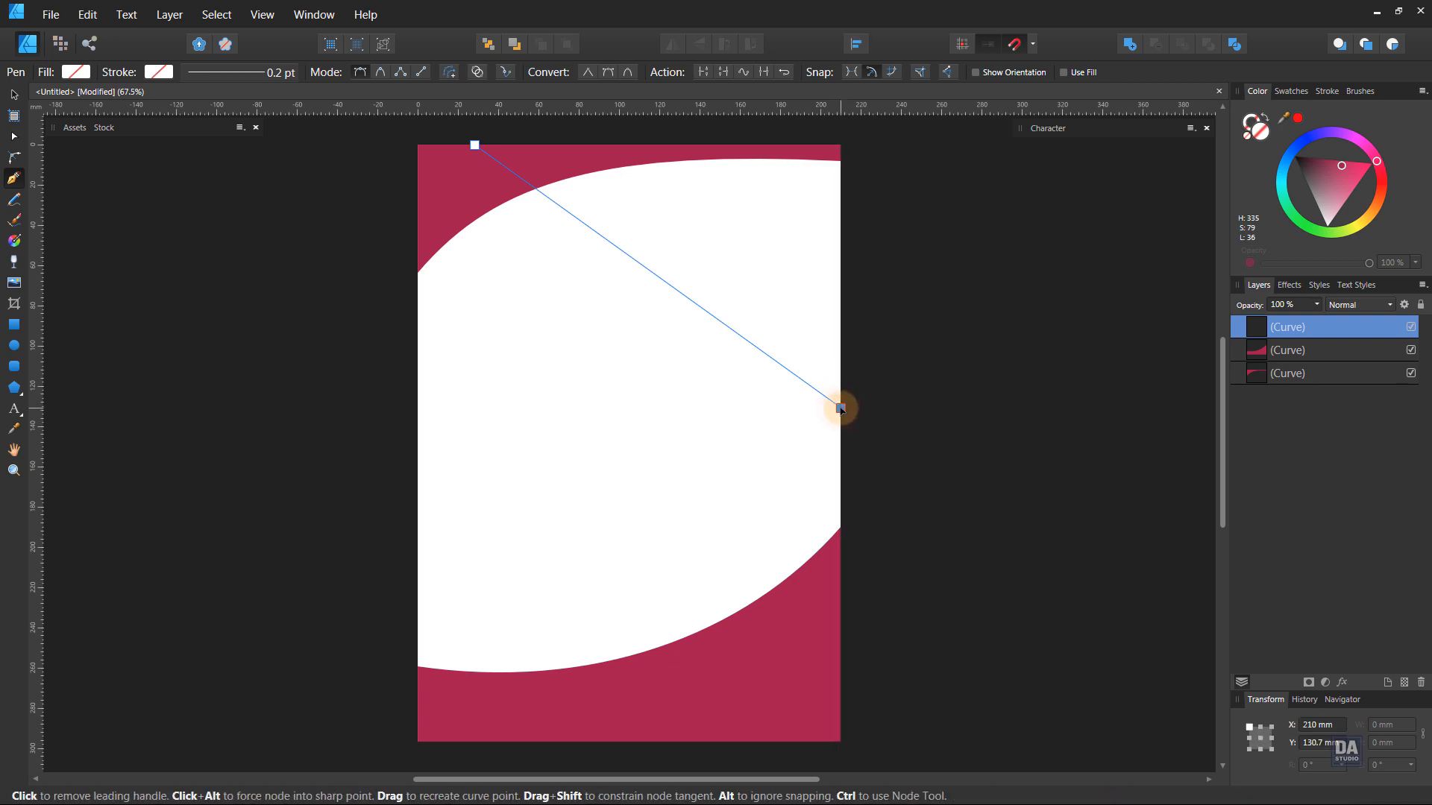
pyautogui.click(841, 410)
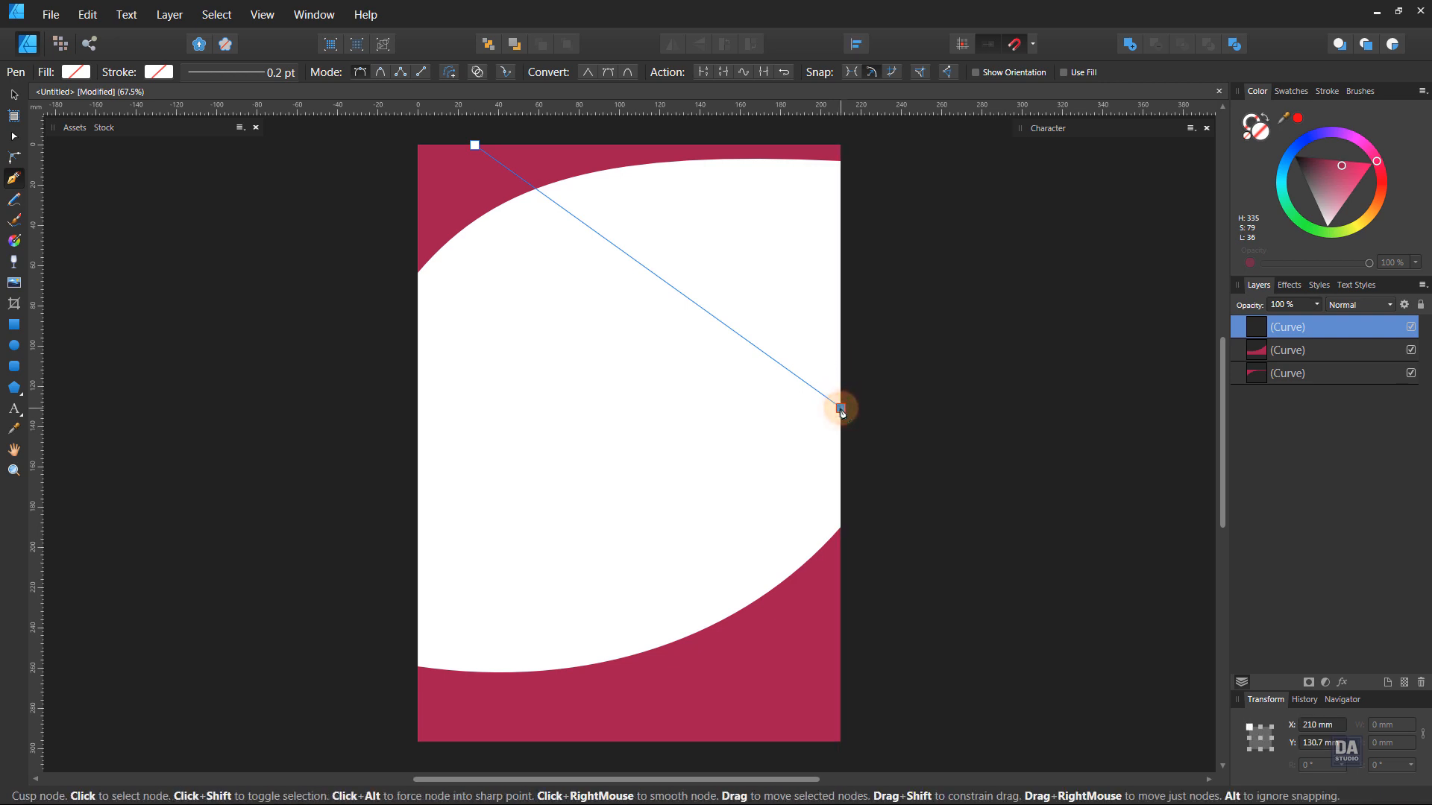
# Close the outline through the page's upper-right corner and bend its diagonal edge down and to the left into a curve.
pyautogui.click(841, 145)
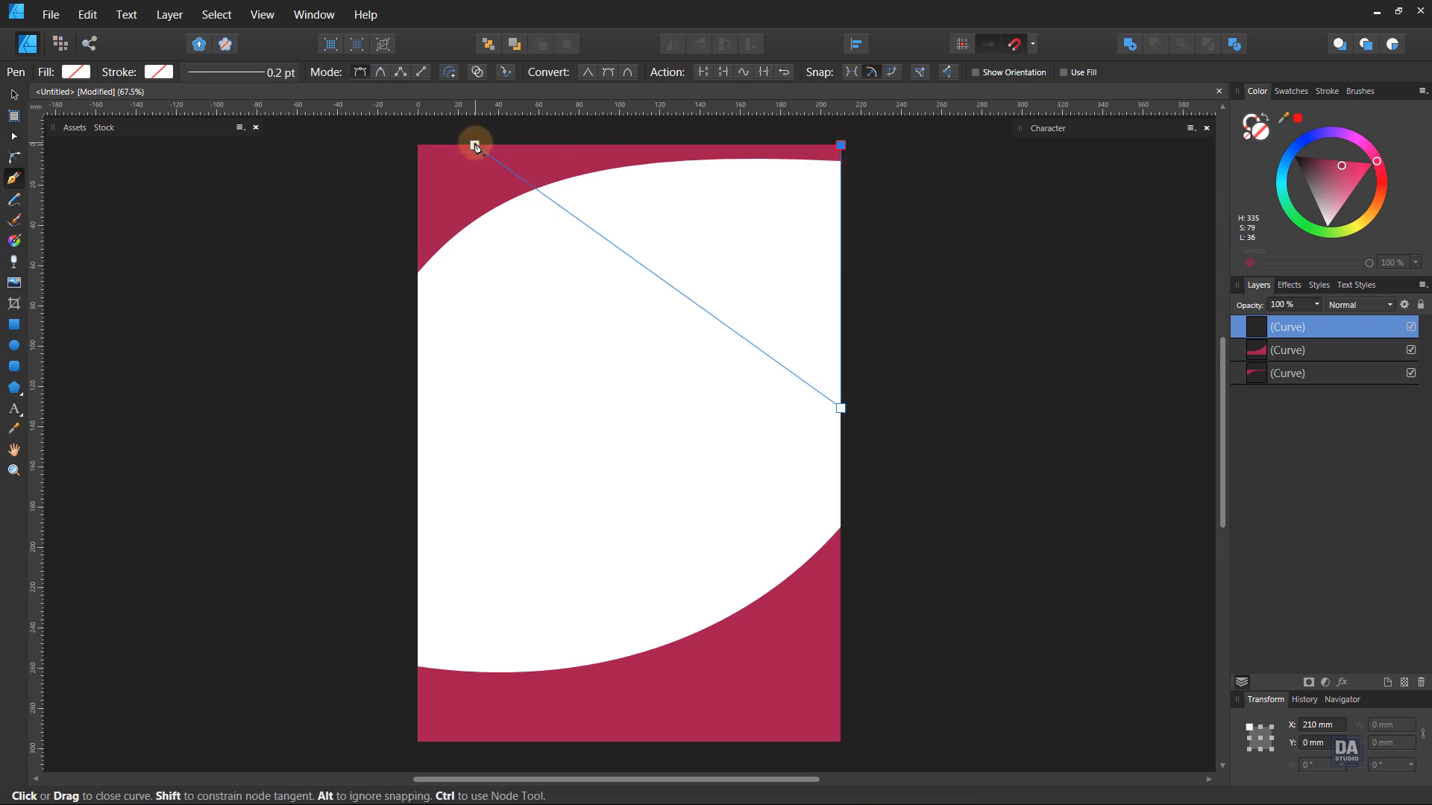
pyautogui.click(475, 146)
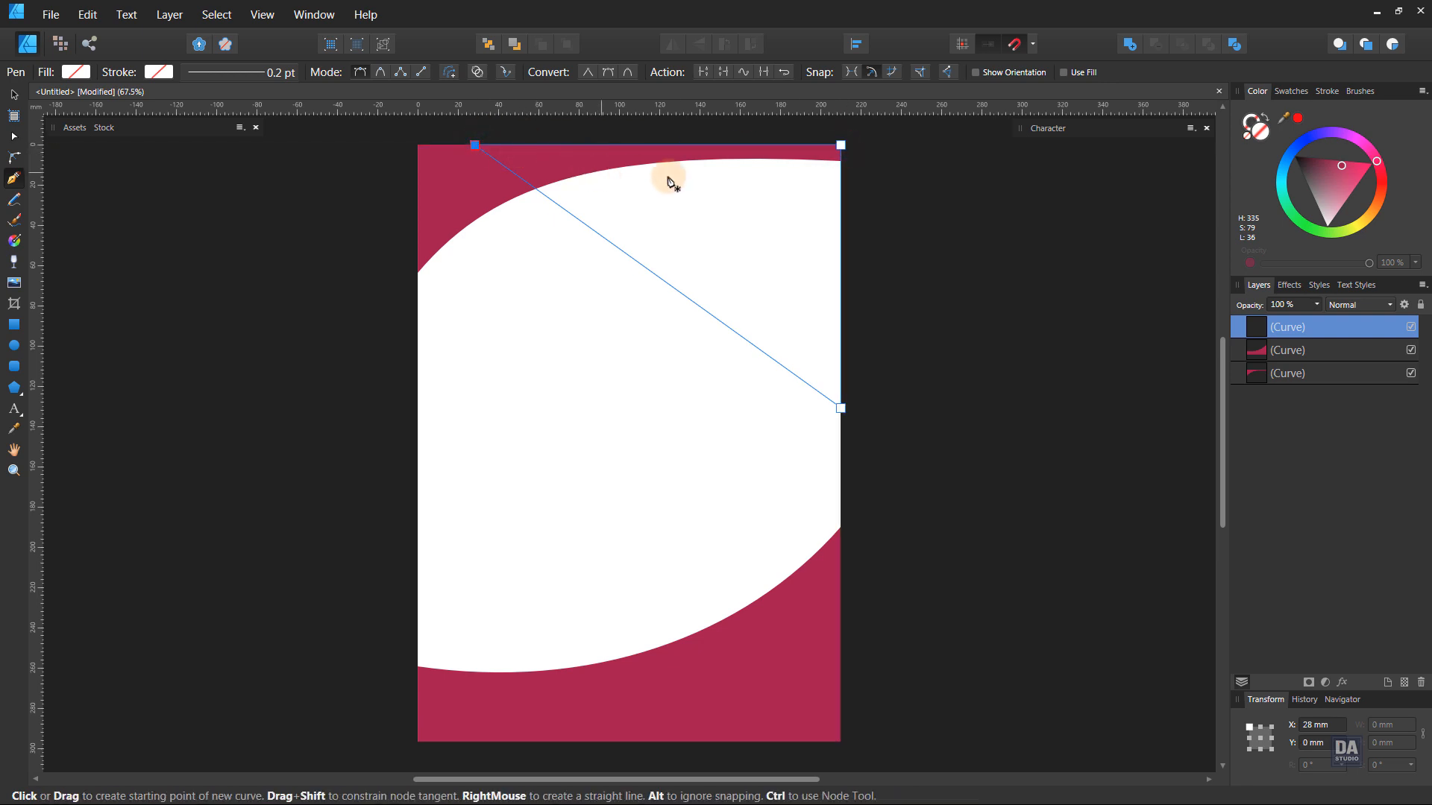
pyautogui.moveTo(676, 296); pyautogui.dragTo(629, 345)
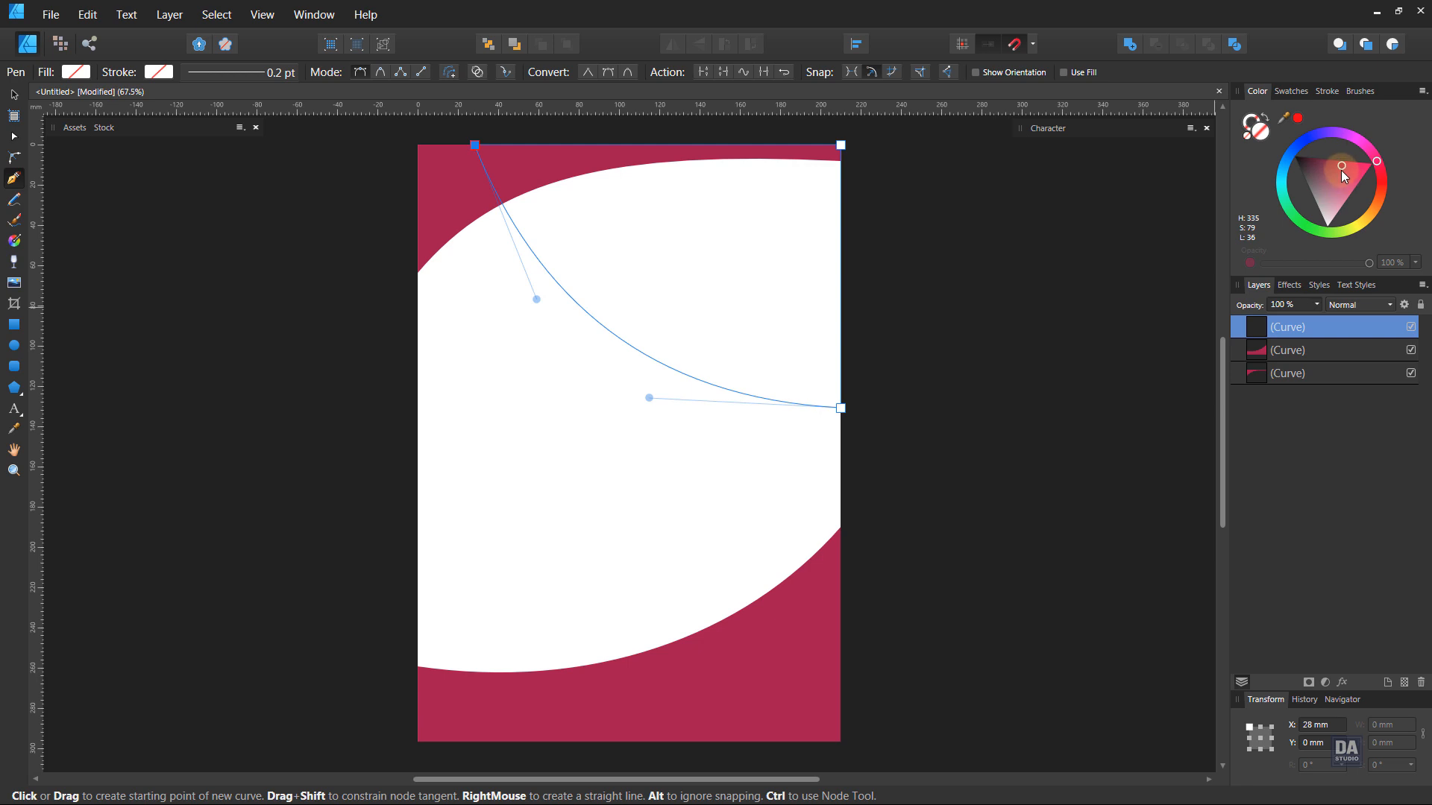
# Fill the new shape with indigo (H 243, S 47, L 33) and place it beneath both crimson shapes.
pyautogui.moveTo(1344, 190); pyautogui.dragTo(1313, 142)
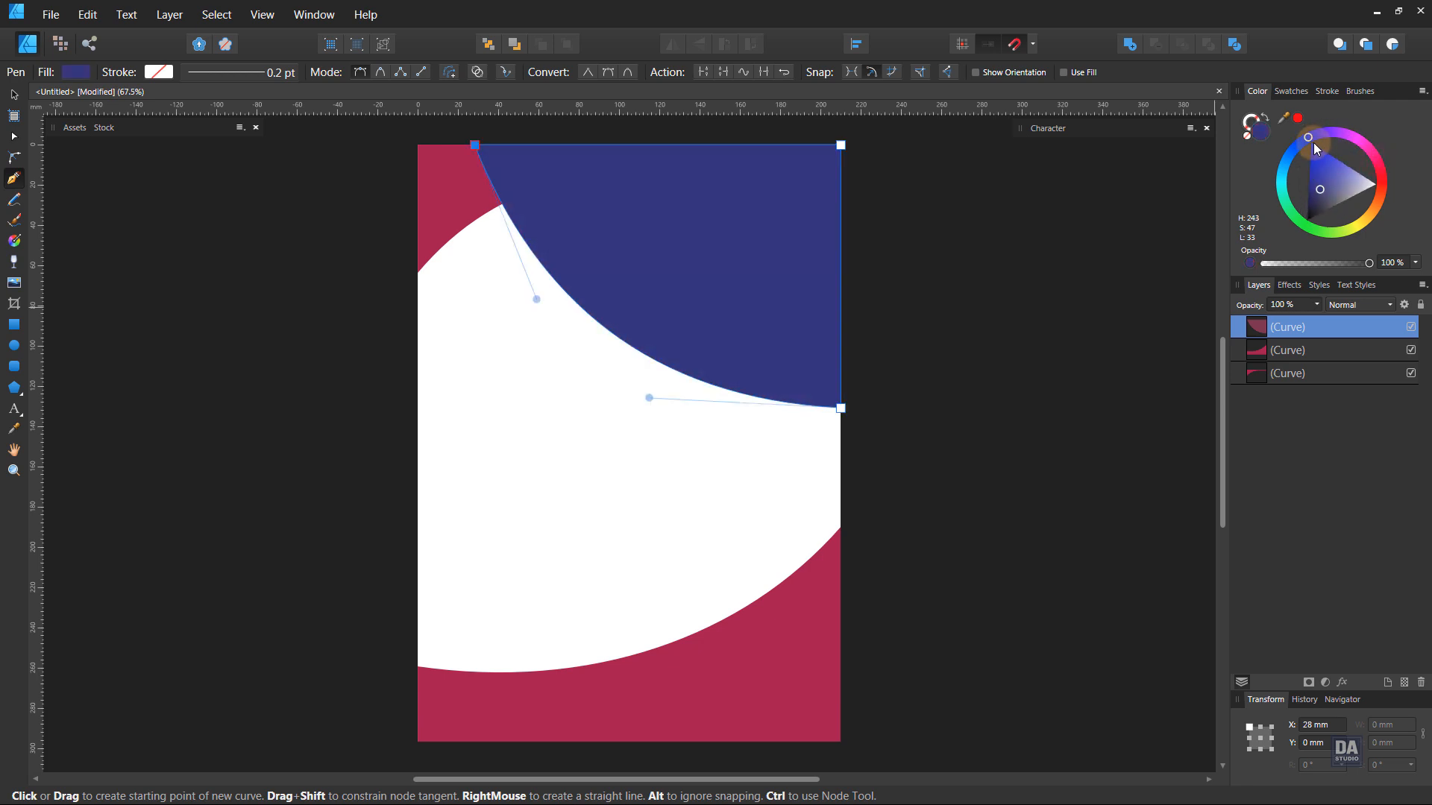
pyautogui.moveTo(1336, 329); pyautogui.dragTo(1340, 433)
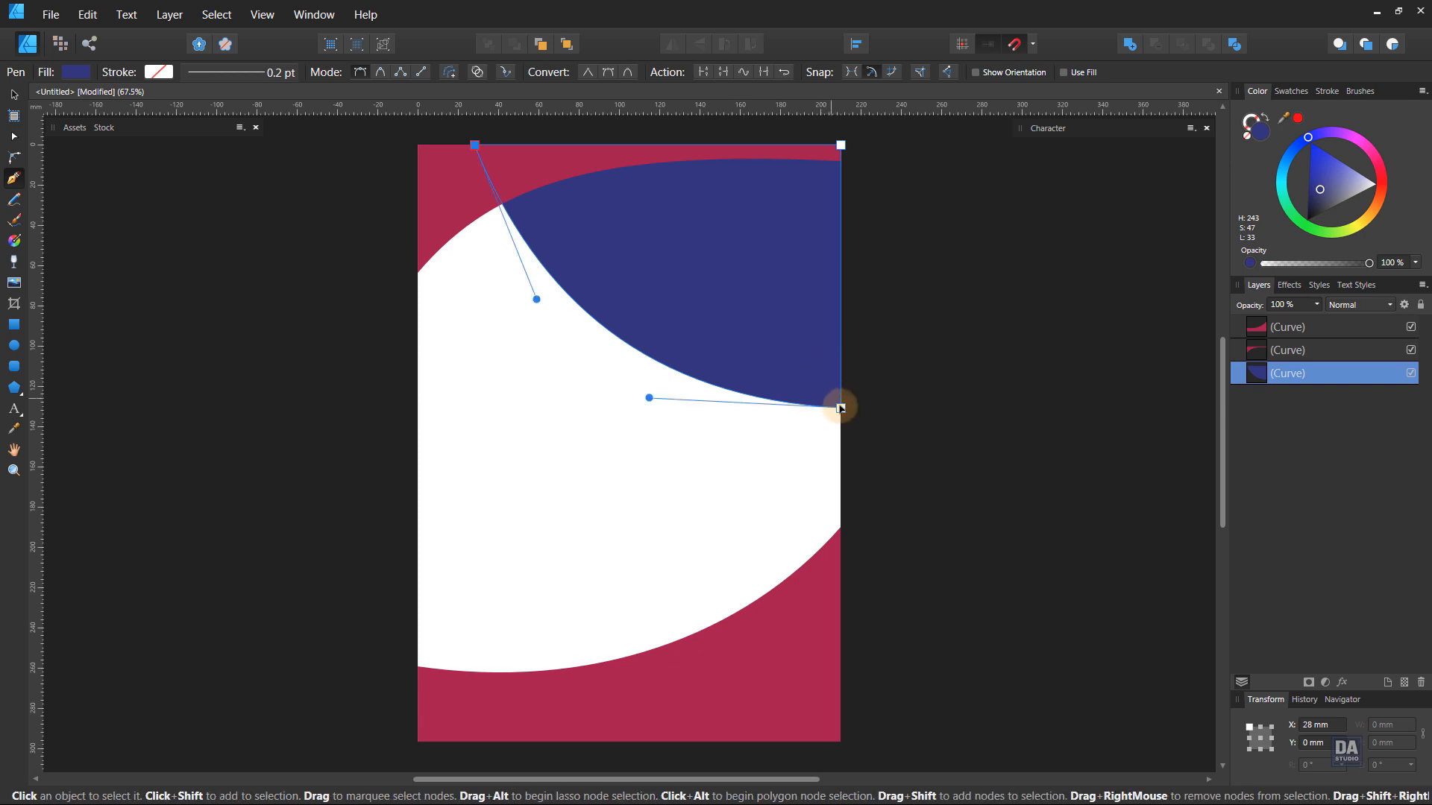
# Lower the indigo shape's right node to about Y 140.7 mm and adjust both handles for a fuller curve.
pyautogui.moveTo(840, 408); pyautogui.dragTo(841, 428)
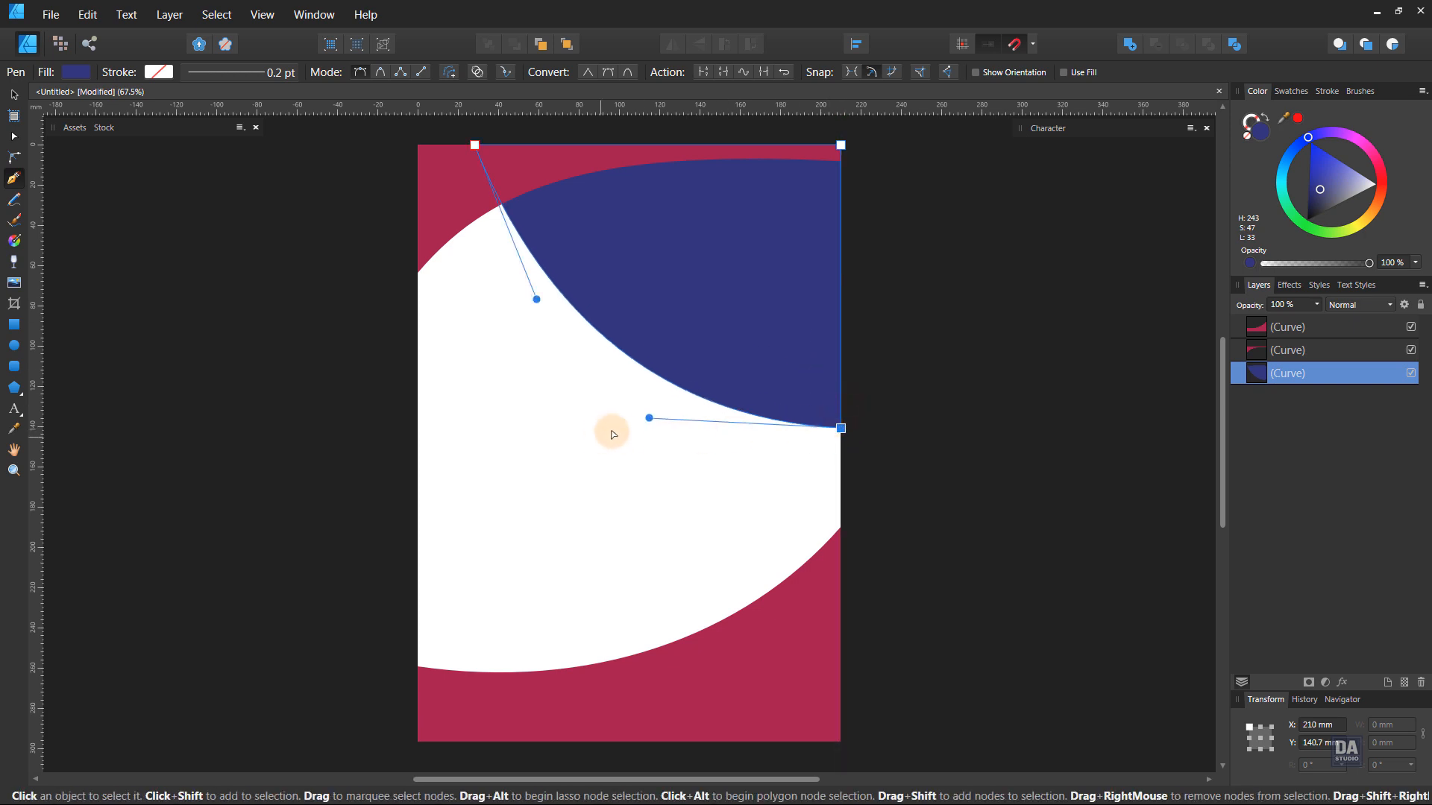
pyautogui.moveTo(649, 418); pyautogui.dragTo(631, 415)
pyautogui.moveTo(537, 300); pyautogui.dragTo(513, 289)
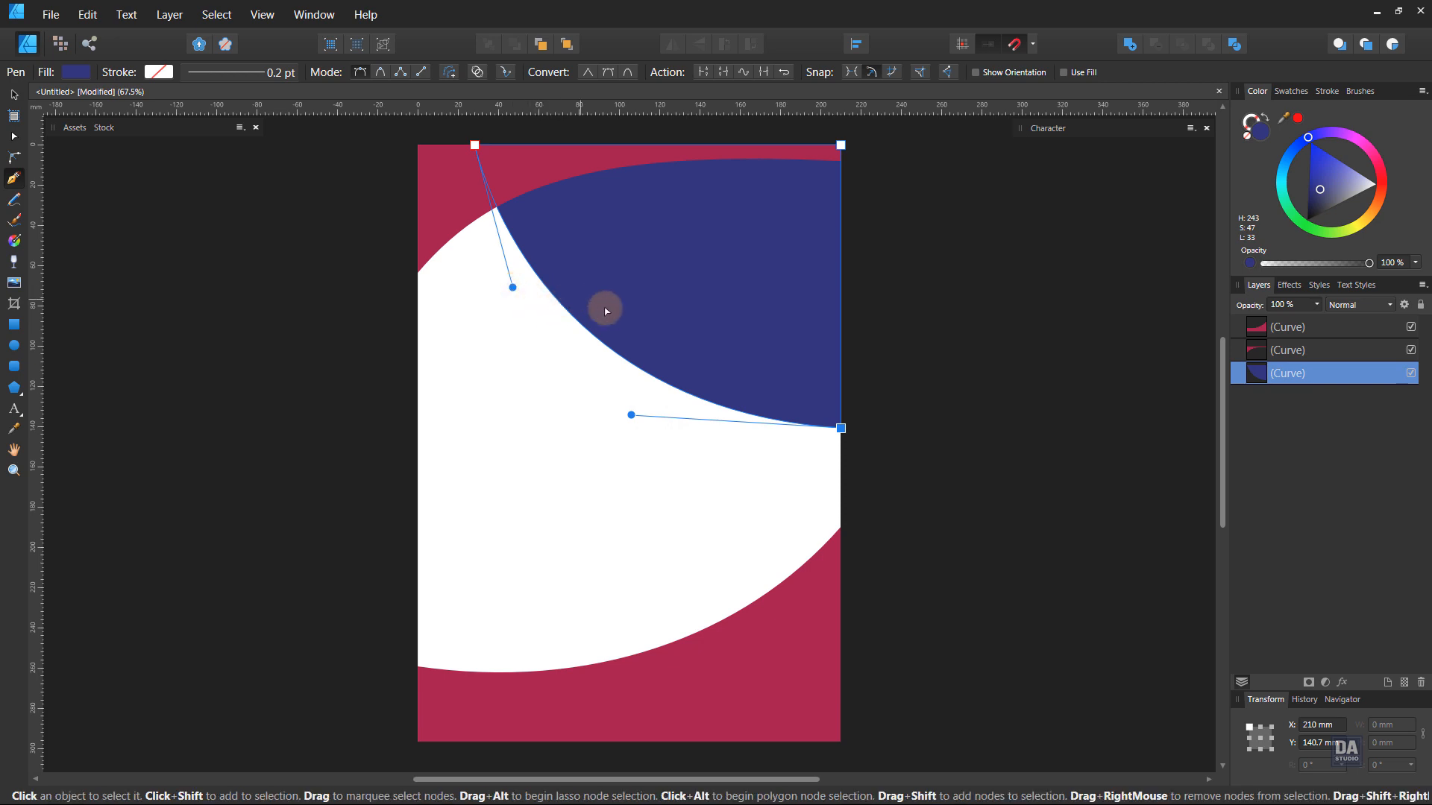
pyautogui.click(632, 417)
pyautogui.moveTo(631, 417); pyautogui.dragTo(636, 430)
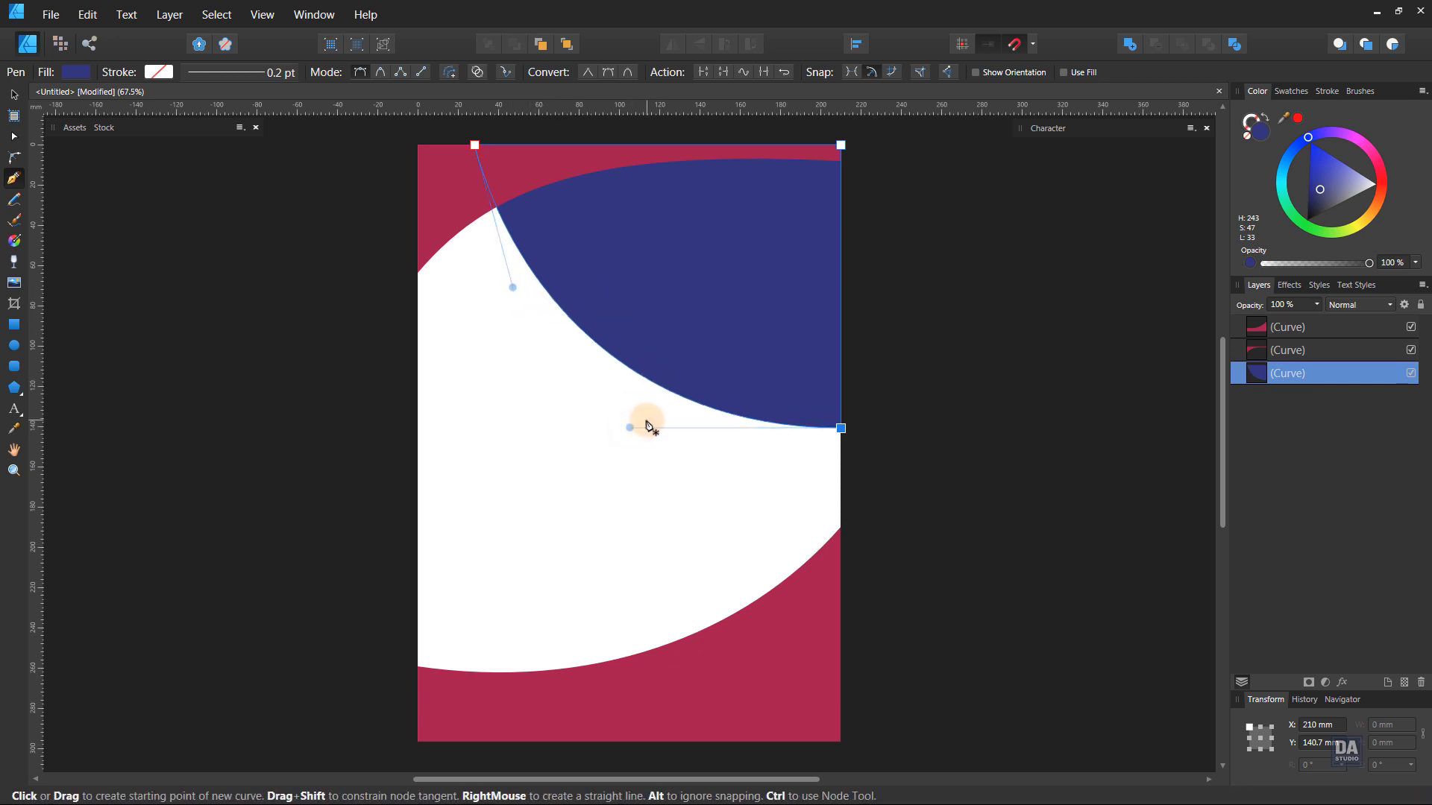
# Create a pale lavender duplicate (H 243, S 23, L 89) of the indigo shape, scaled to about 174.2 by 134.6 mm.
pyautogui.press('v')
pyautogui.rightClick(1284, 378)
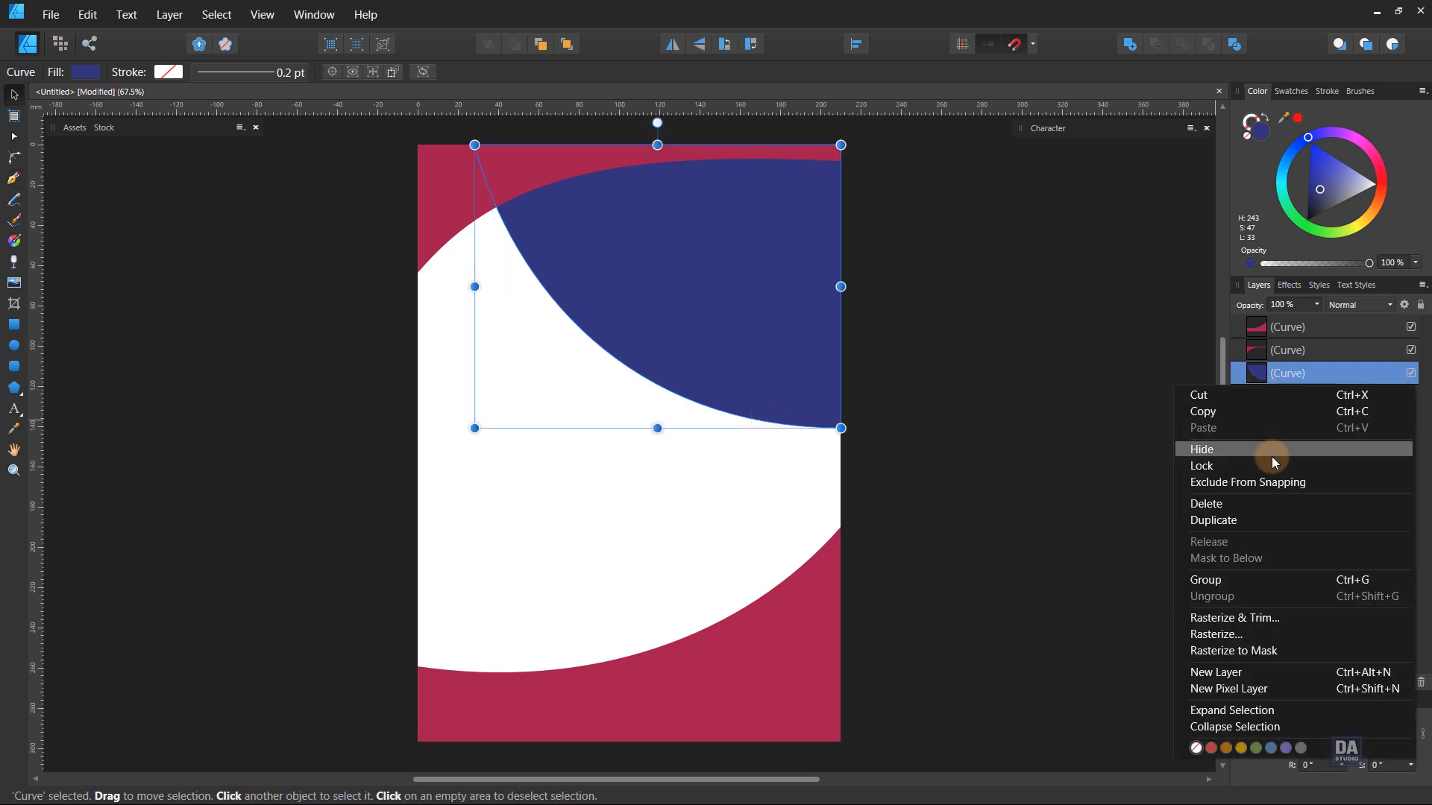
pyautogui.click(1254, 520)
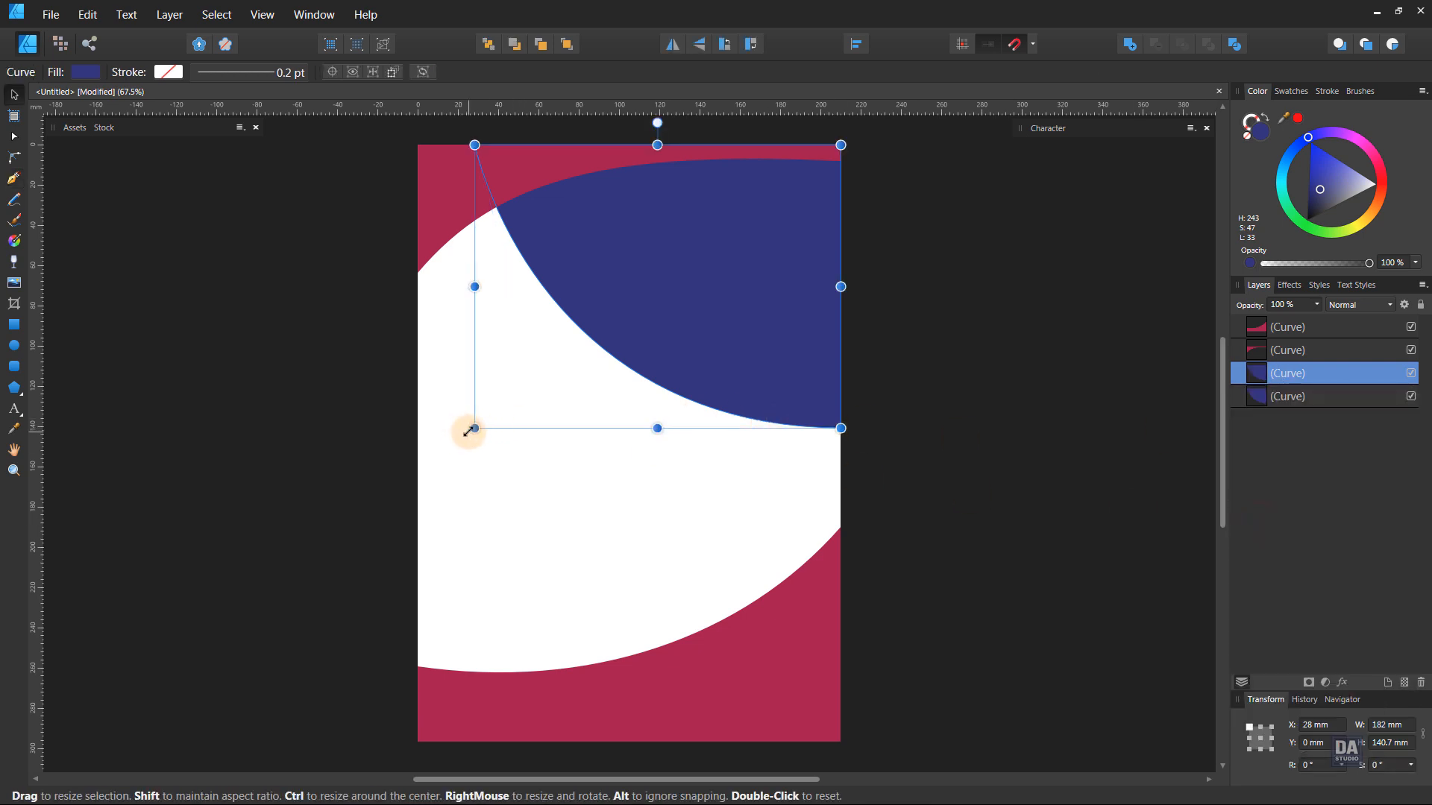
pyautogui.moveTo(468, 430); pyautogui.dragTo(490, 415)
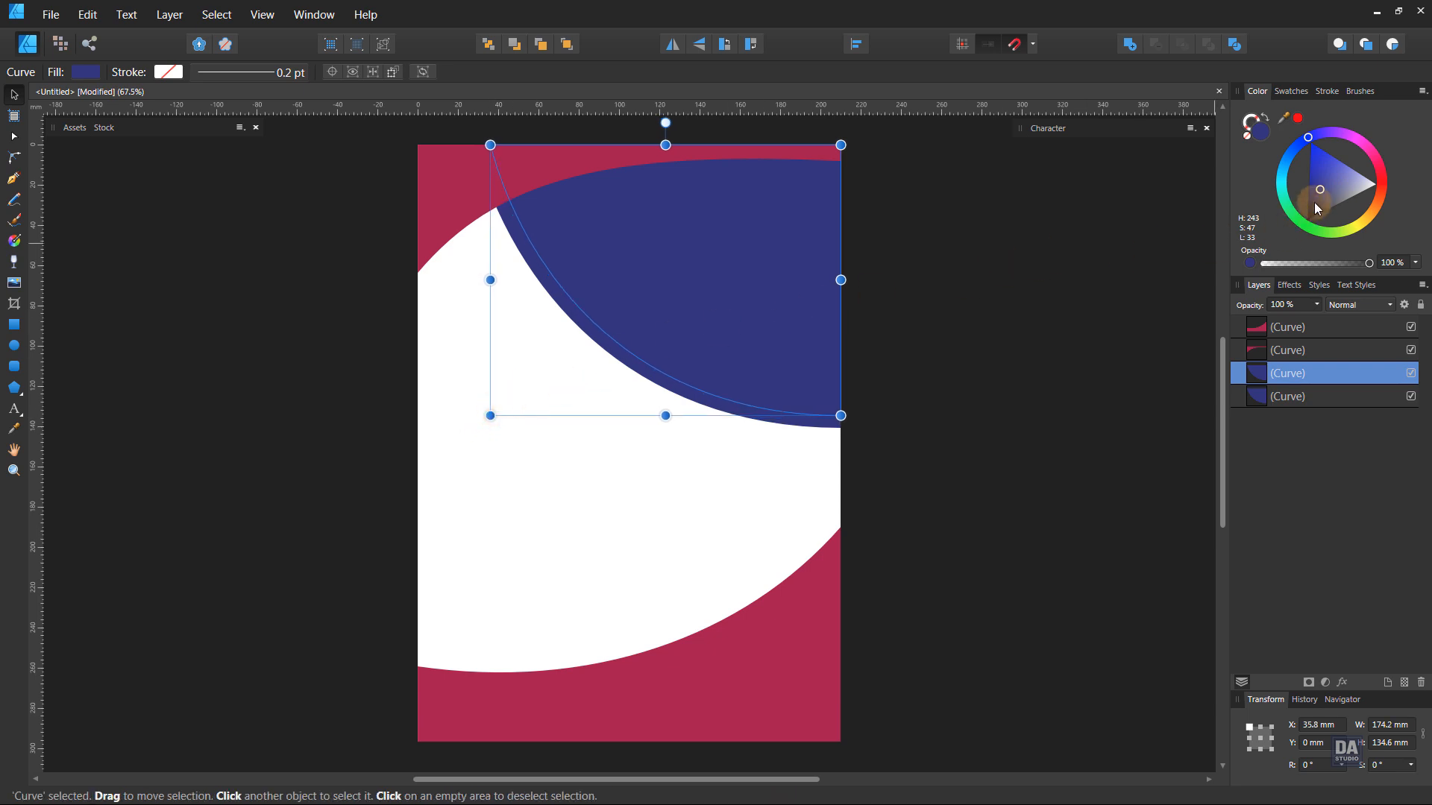
pyautogui.moveTo(1315, 203); pyautogui.dragTo(1367, 185)
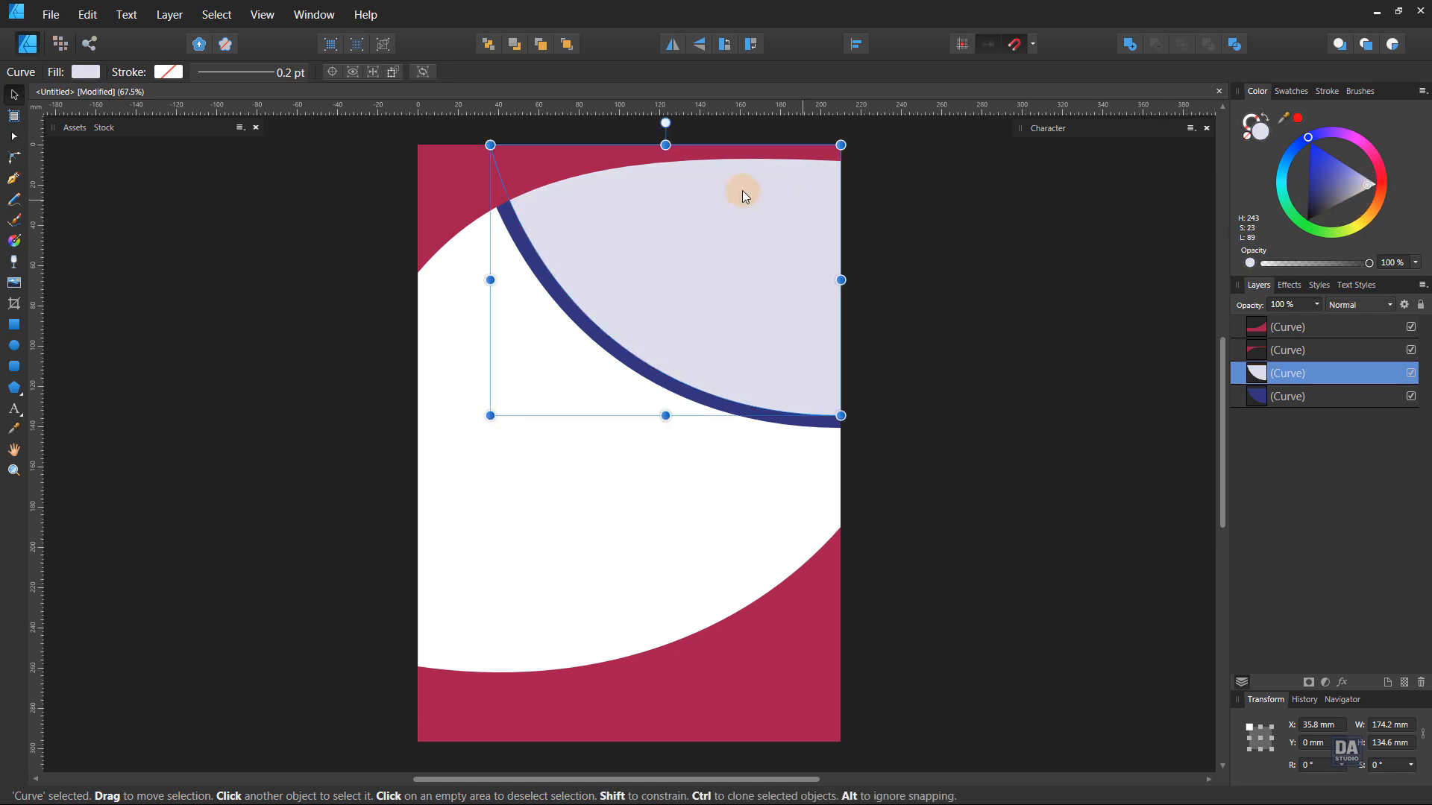
# Align the lavender shape's upper-left node with the indigo shape's corner and raise its lower-right node to about Y 131.3 mm.
pyautogui.press('a')
pyautogui.click(490, 145)
pyautogui.moveTo(490, 145); pyautogui.dragTo(474, 145)
pyautogui.click(840, 415)
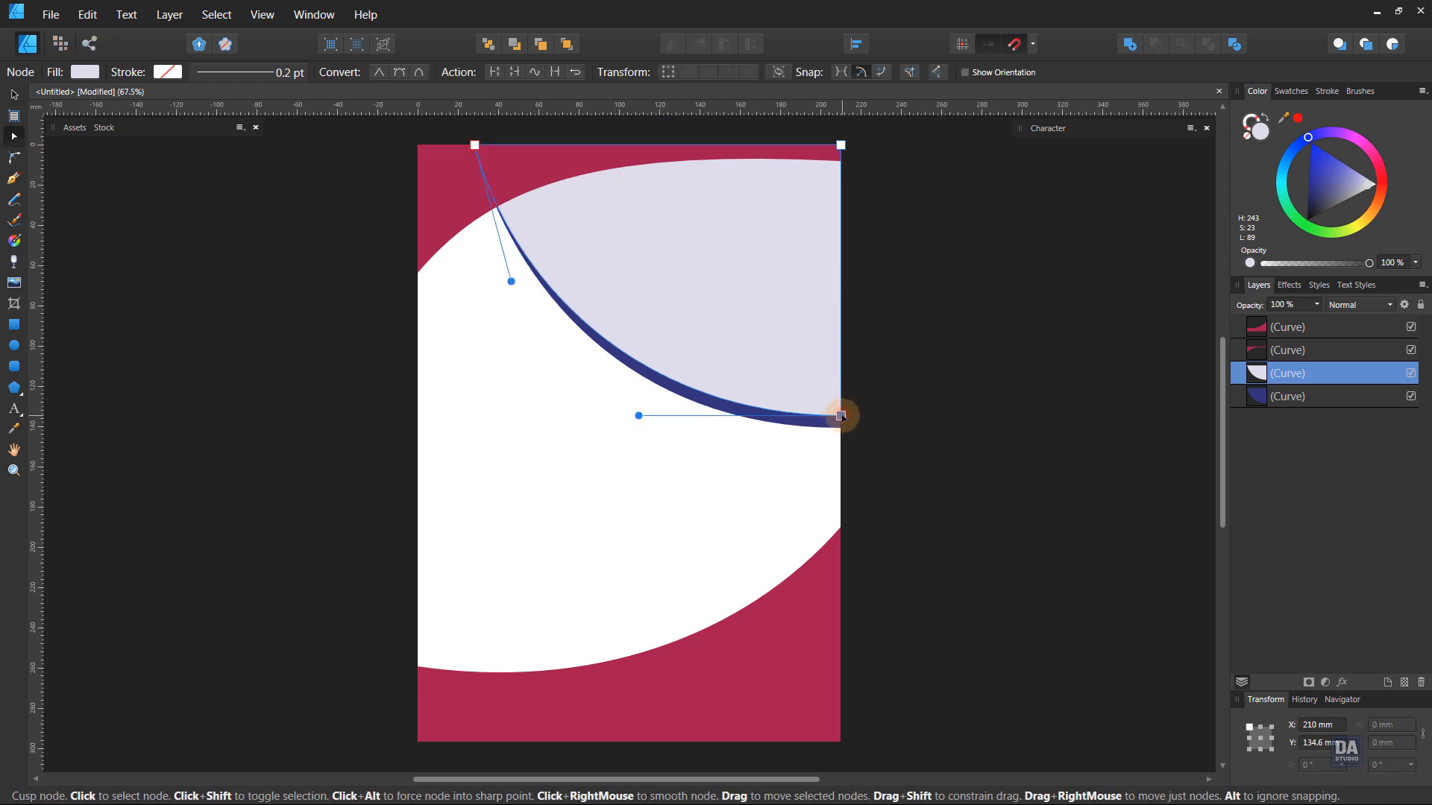
pyautogui.moveTo(841, 416); pyautogui.dragTo(840, 409)
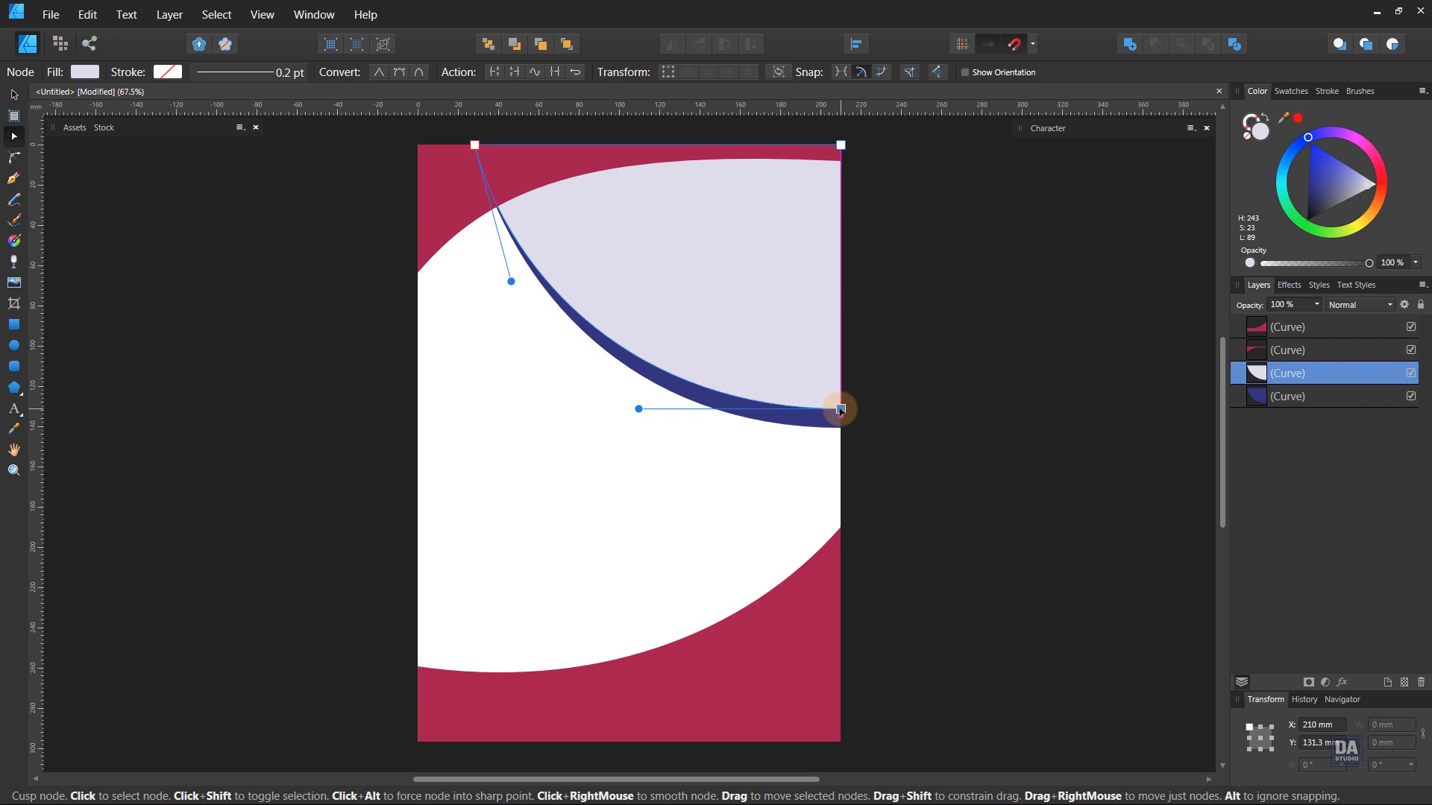
pyautogui.click(912, 443)
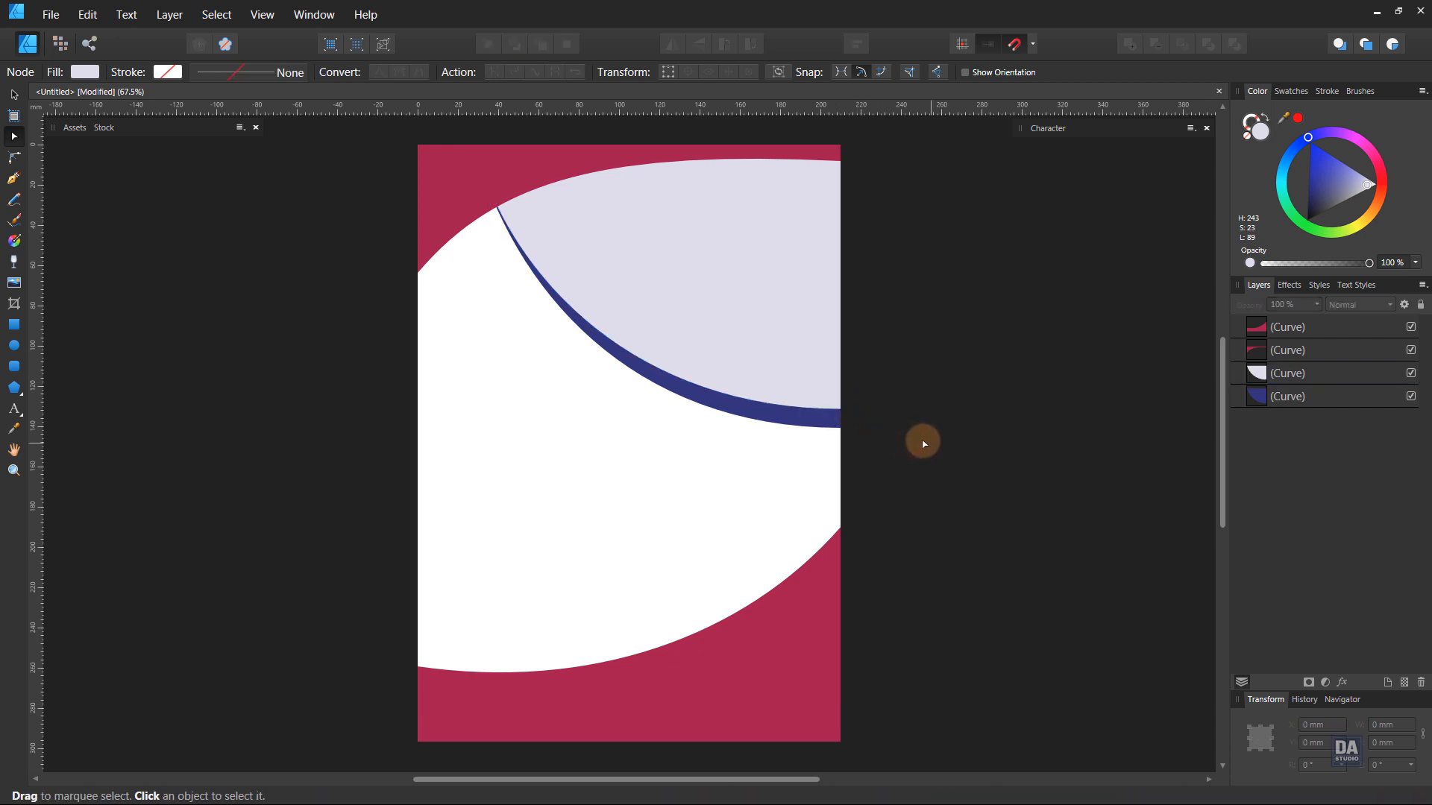
# Lower the right nodes of the lavender and indigo shapes together, the lavender one to about Y 139.1 mm, and lengthen both handles.
pyautogui.click(1288, 396)
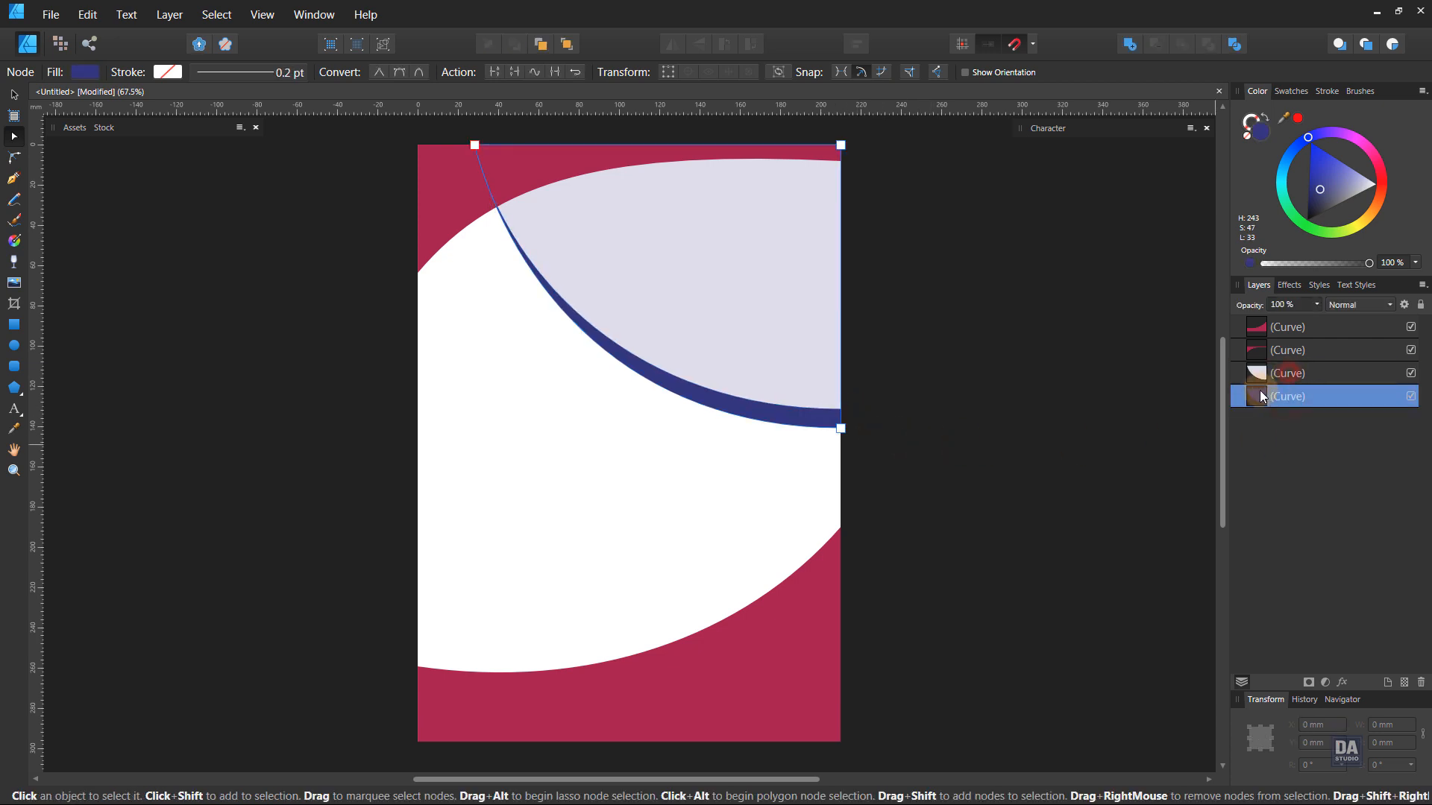
pyautogui.keyDown('shift'); pyautogui.click(1273, 369); pyautogui.keyUp('shift')
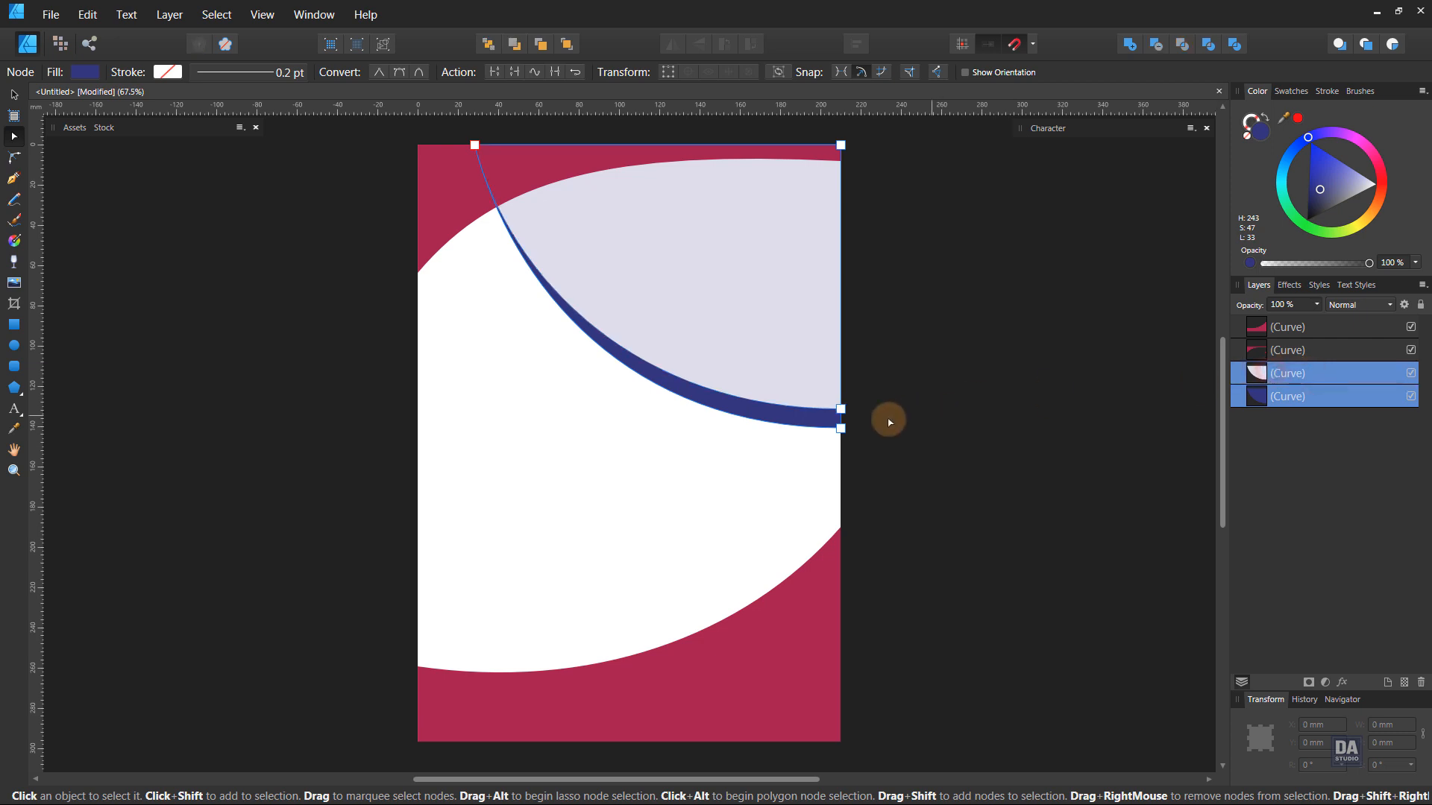
pyautogui.moveTo(857, 396); pyautogui.dragTo(840, 442)
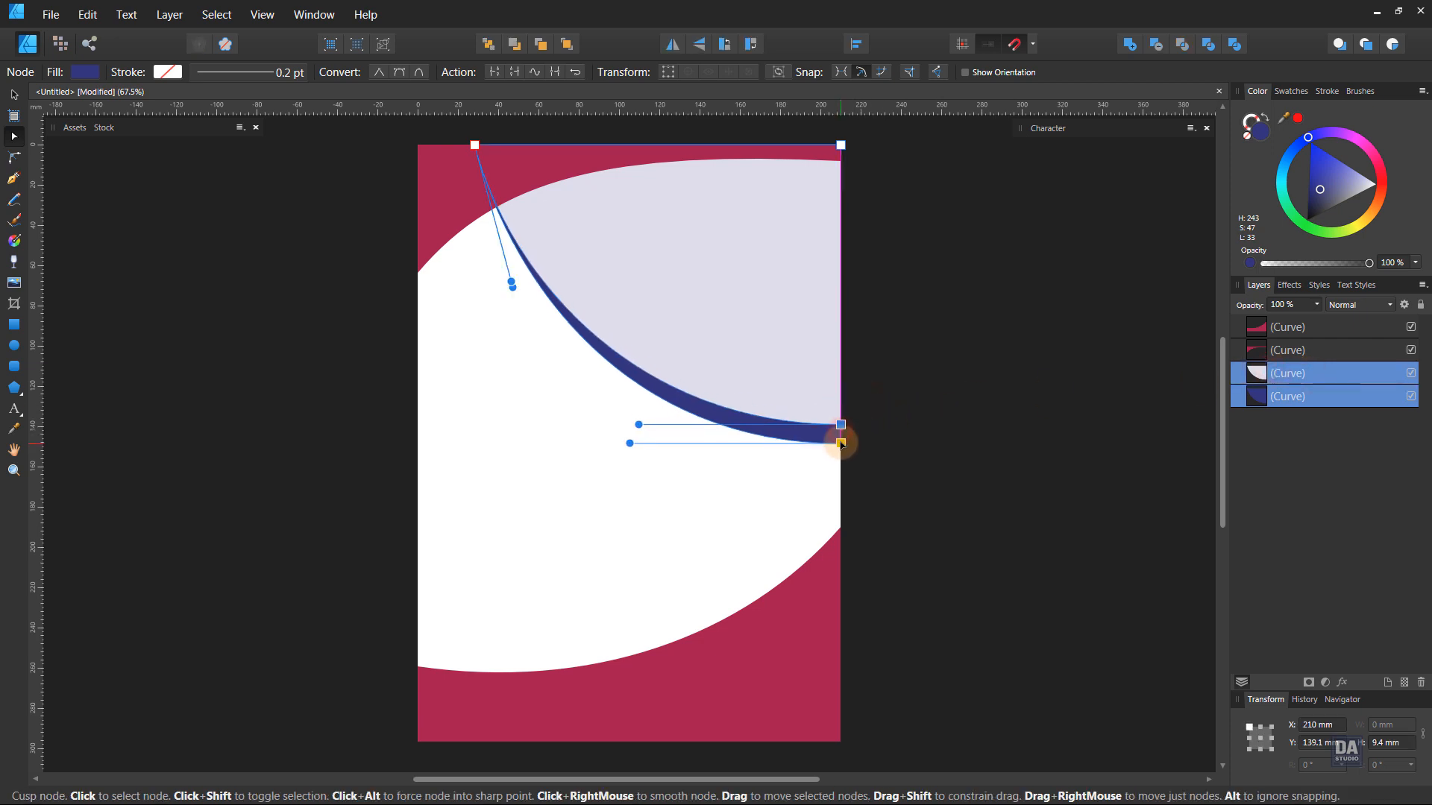
pyautogui.moveTo(630, 445)
pyautogui.mouseDown()
pyautogui.moveTo(616, 444)
pyautogui.moveTo(625, 427)
pyautogui.mouseUp()
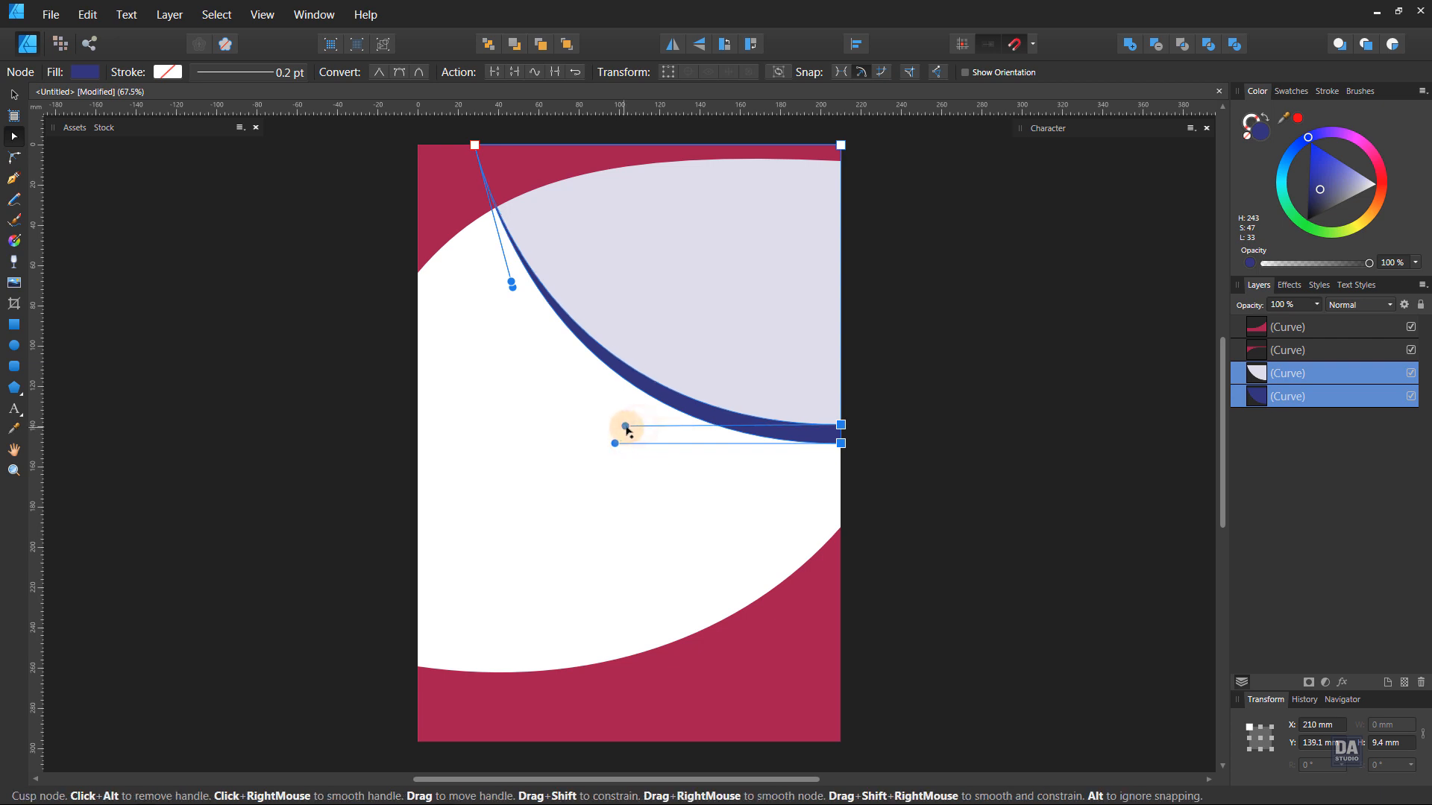
pyautogui.click(946, 458)
# Duplicate the crimson footer shape and raise the lower copy's upper-right node slightly above the original's edge.
pyautogui.click(1313, 328)
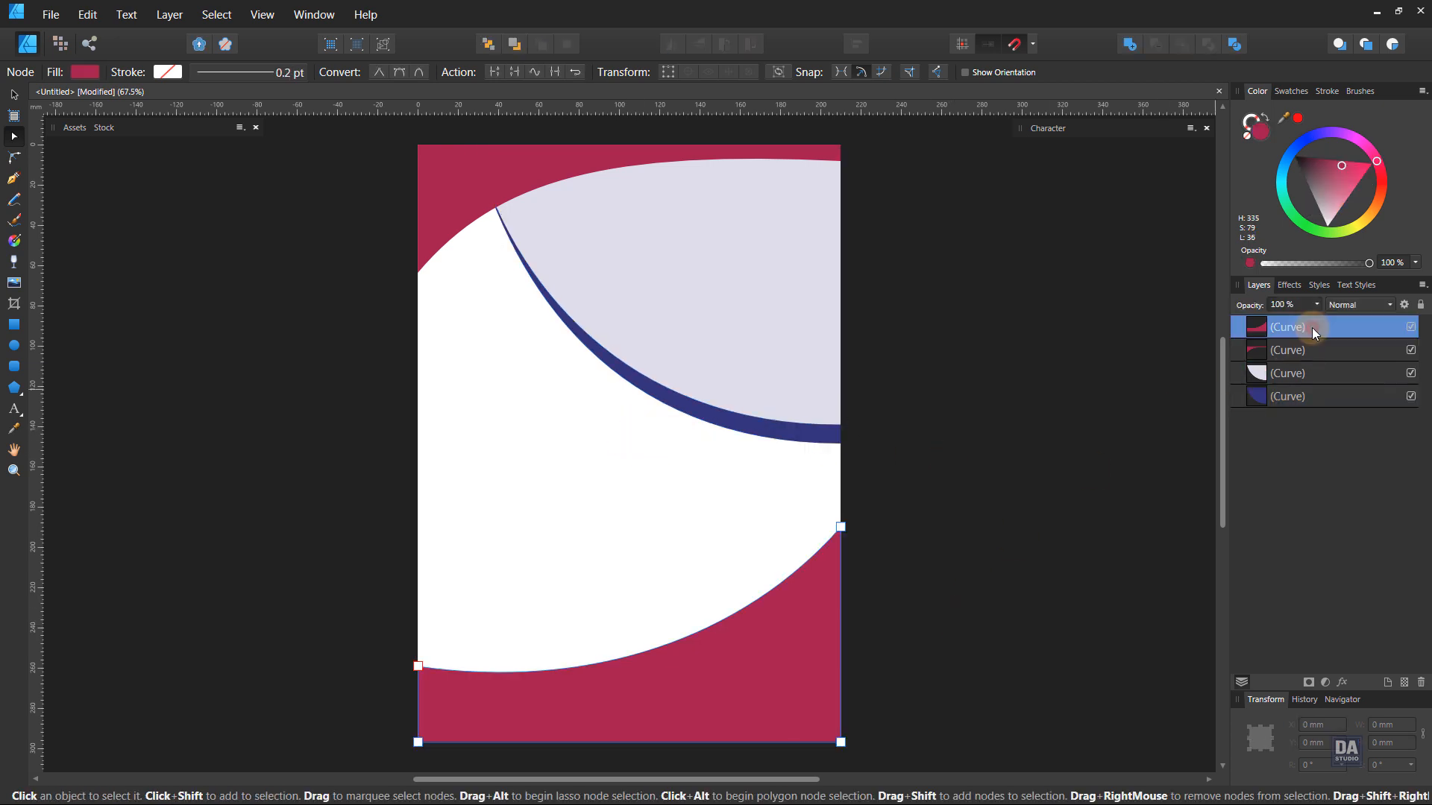
pyautogui.rightClick(1312, 328)
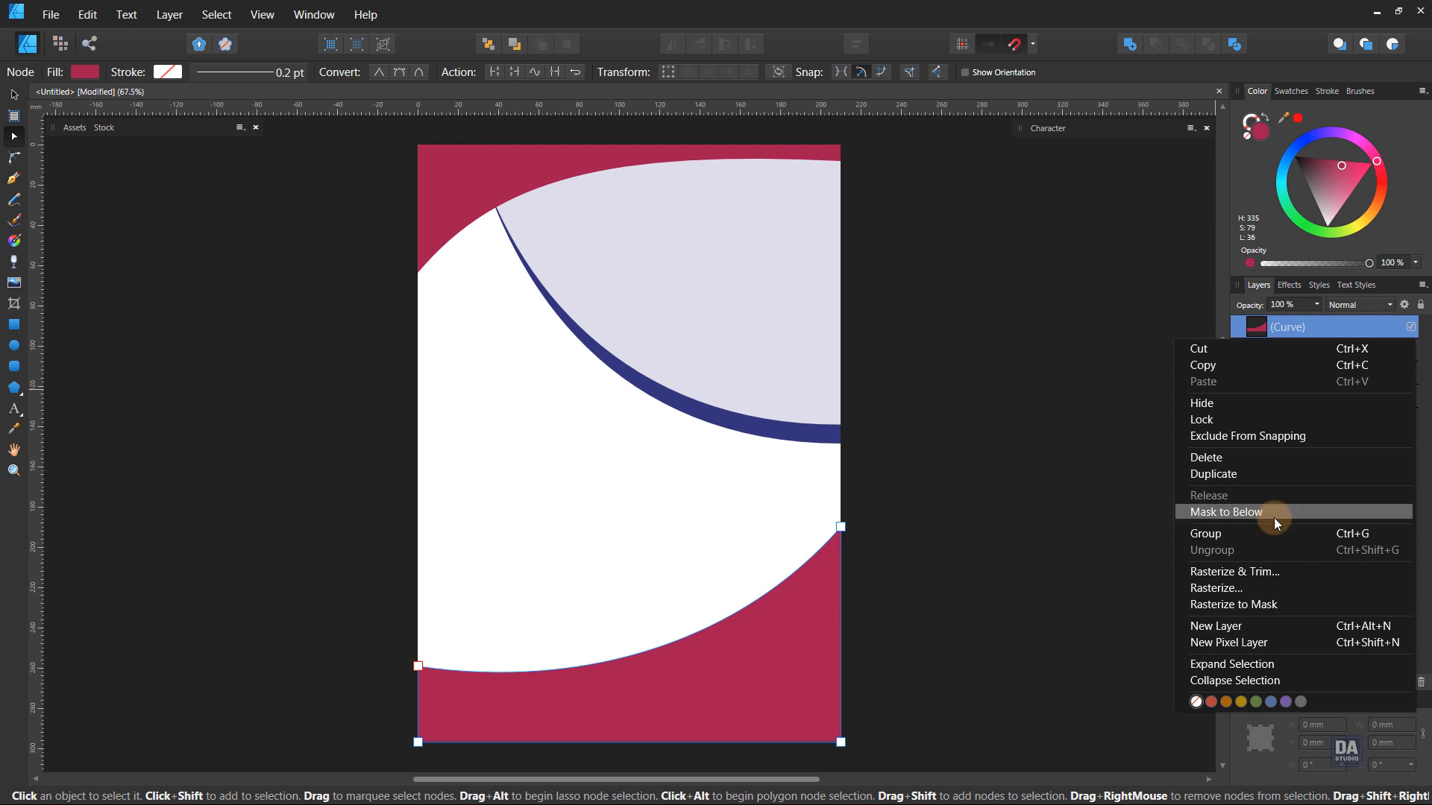
pyautogui.click(1277, 473)
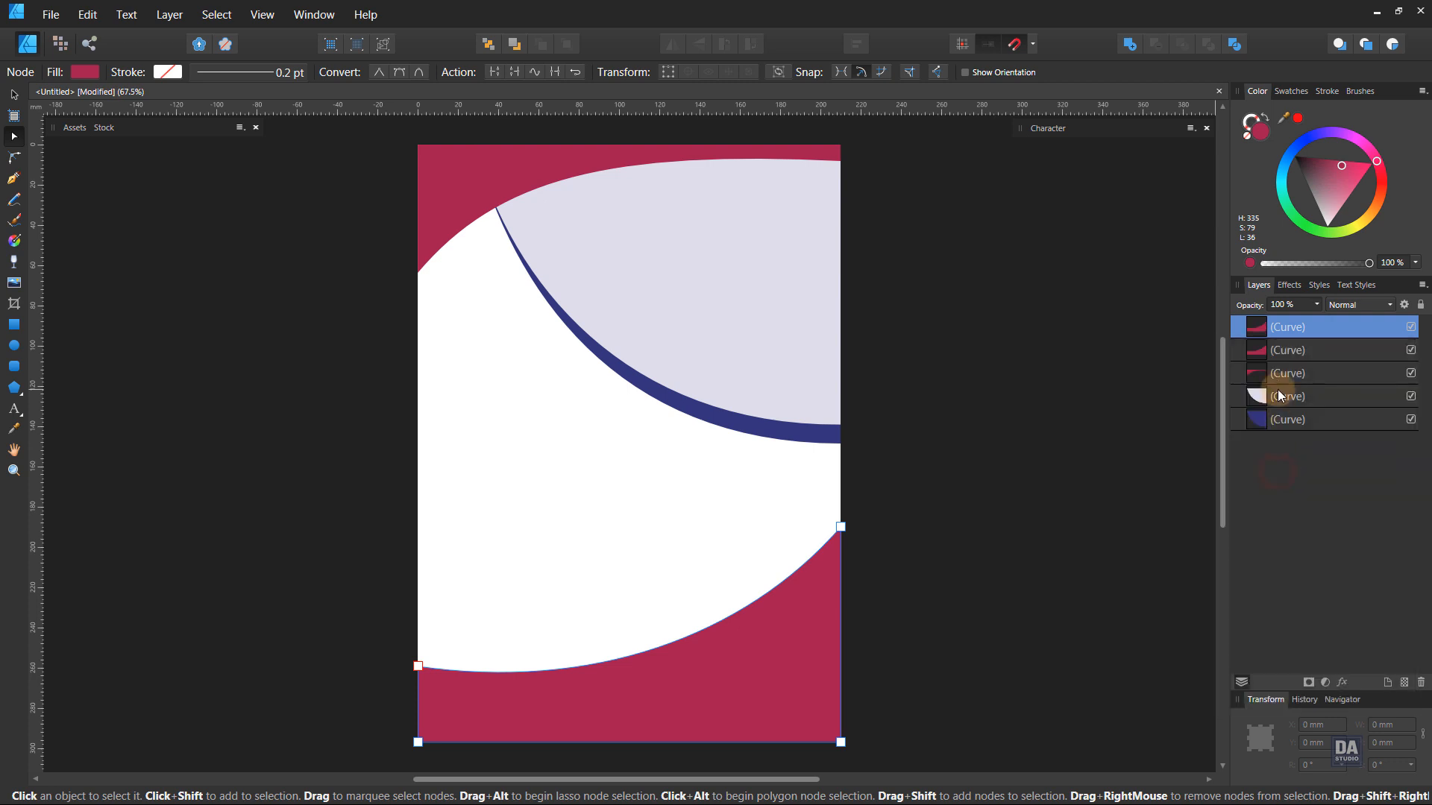
pyautogui.click(1290, 350)
pyautogui.press('v')
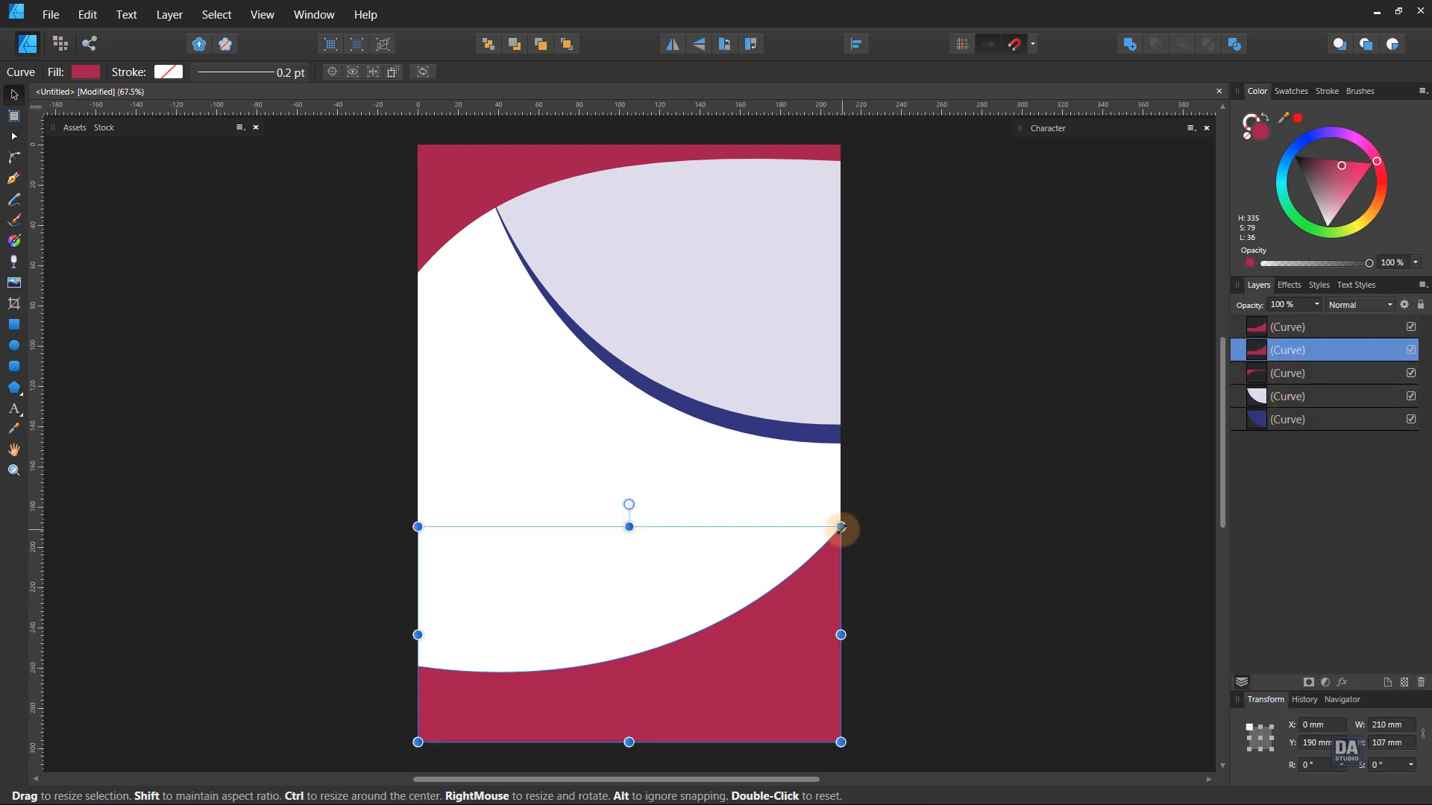
pyautogui.press('a')
pyautogui.moveTo(840, 528); pyautogui.dragTo(840, 510)
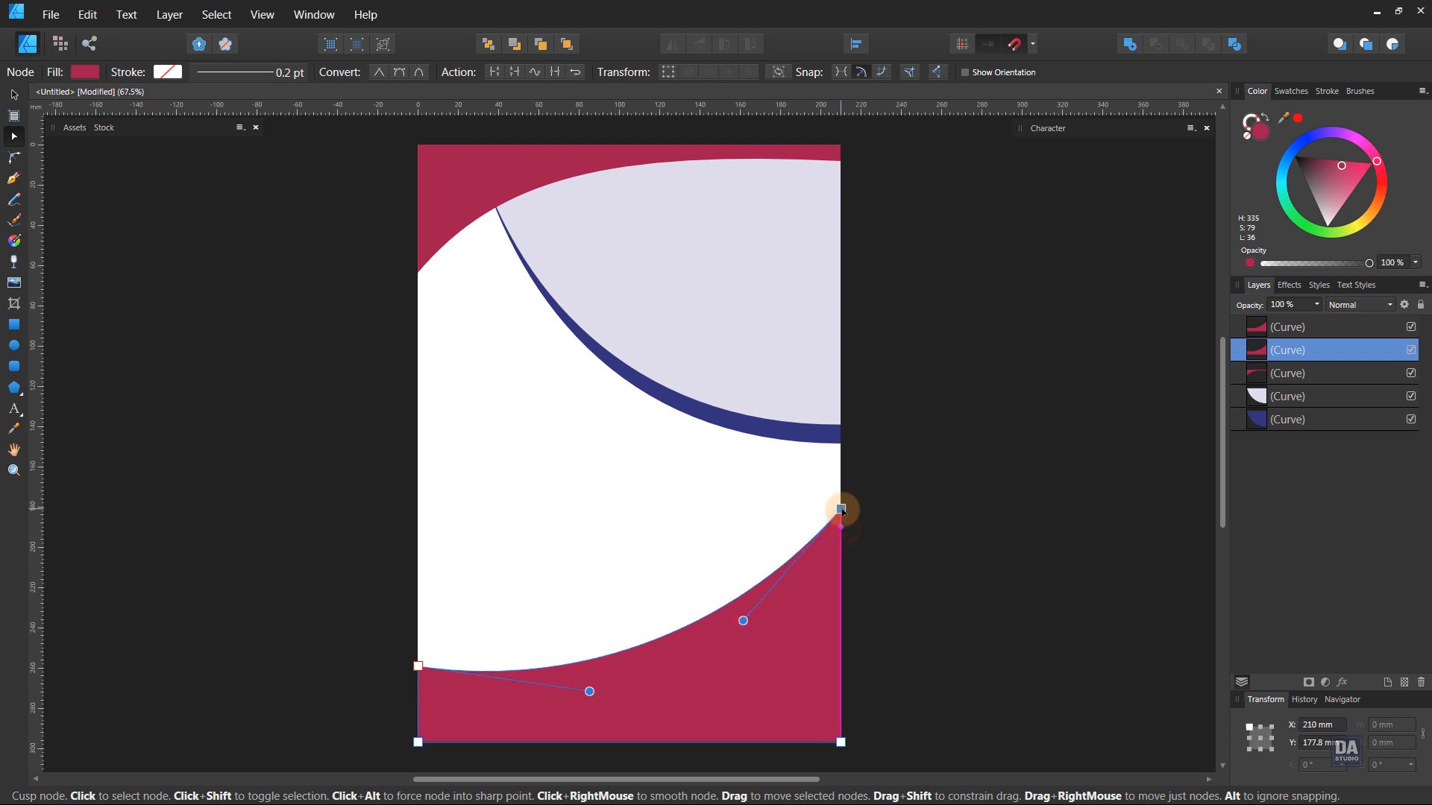
# Fill the raised footer copy with navy (H 231, S 70, L 24).
pyautogui.press('Escape')
pyautogui.moveTo(1372, 161); pyautogui.dragTo(1315, 194)
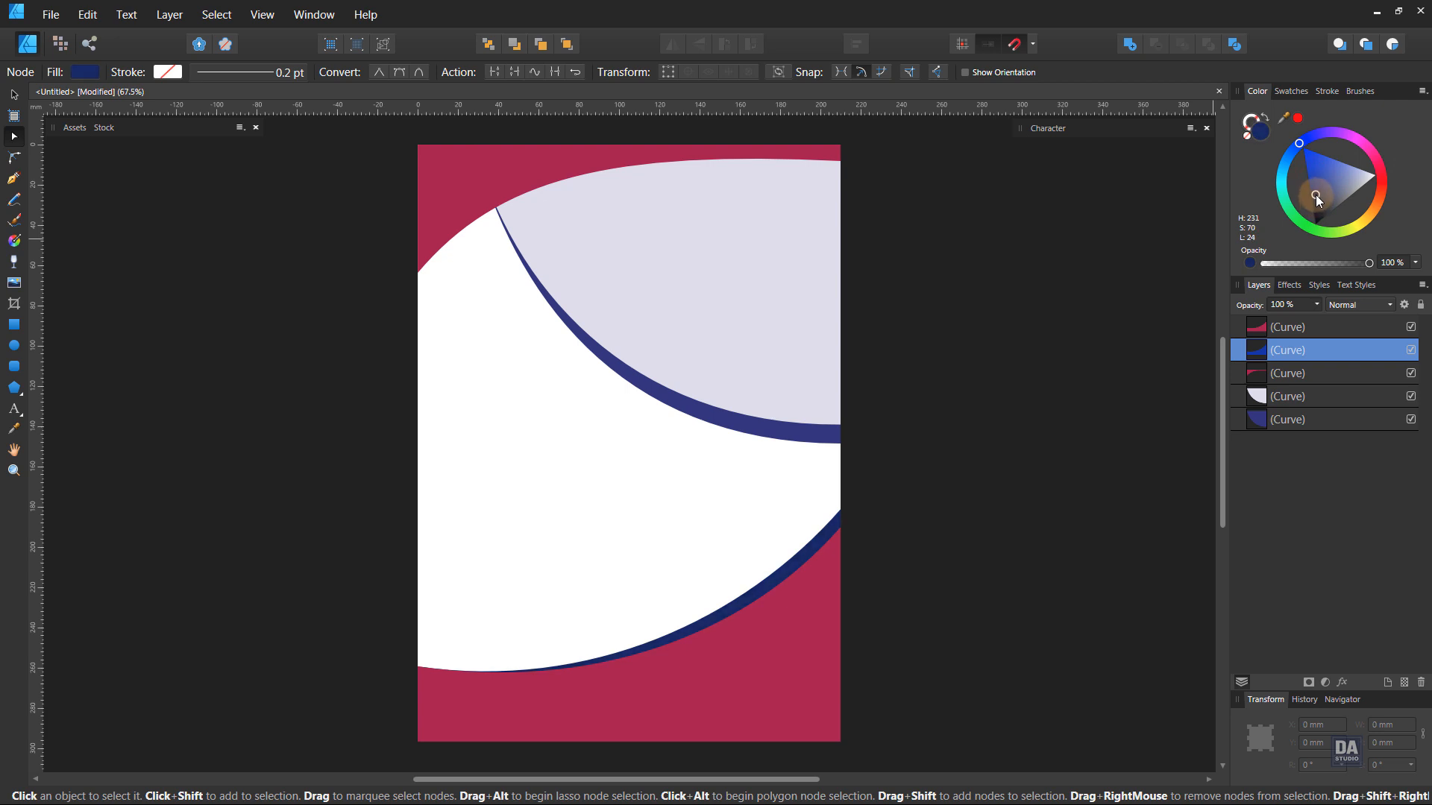
pyautogui.click(936, 575)
# Duplicate the crimson footer again and fill the copy with a black-to-transparent linear gradient running diagonally from upper right to lower left.
pyautogui.click(1313, 327)
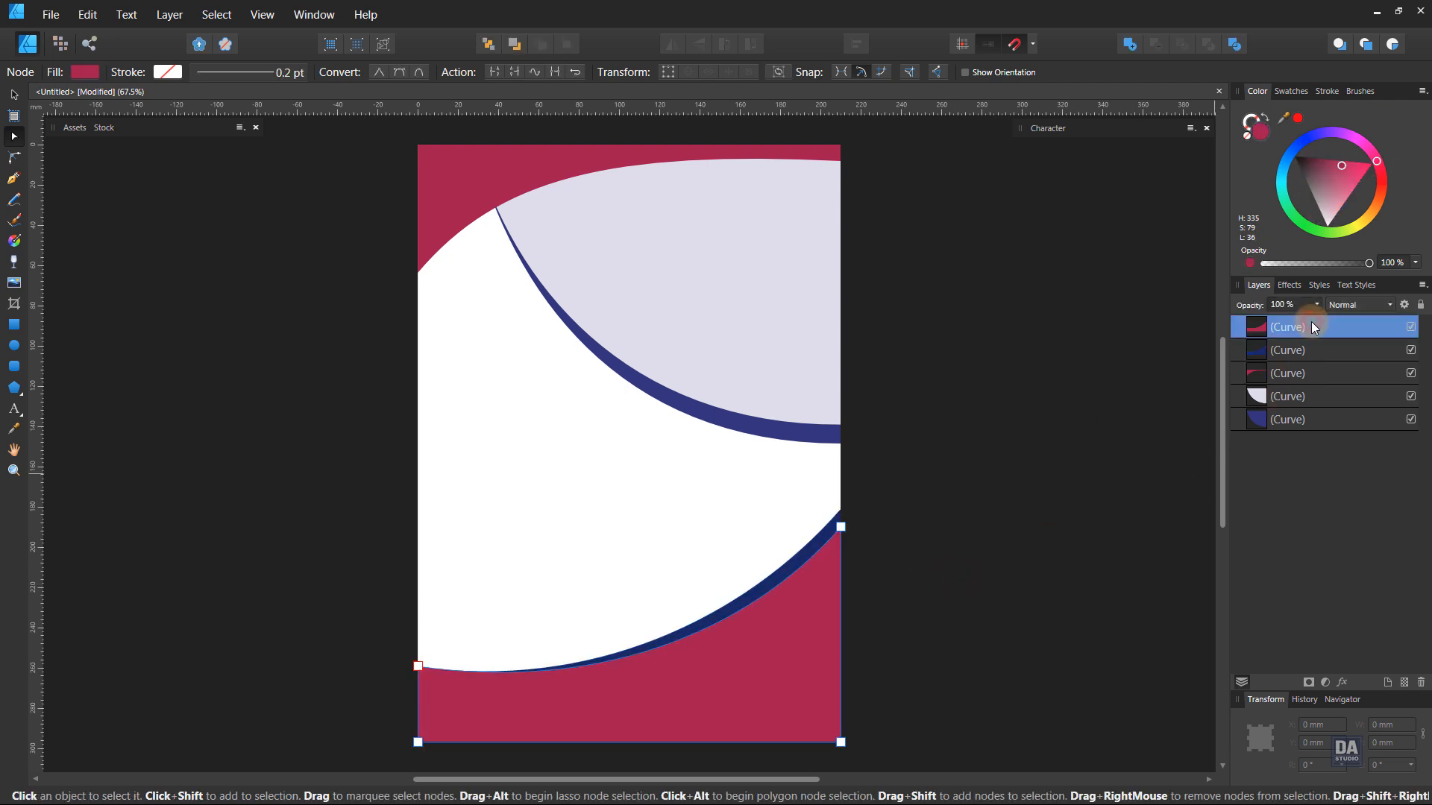
pyautogui.rightClick(1311, 327)
pyautogui.click(1263, 475)
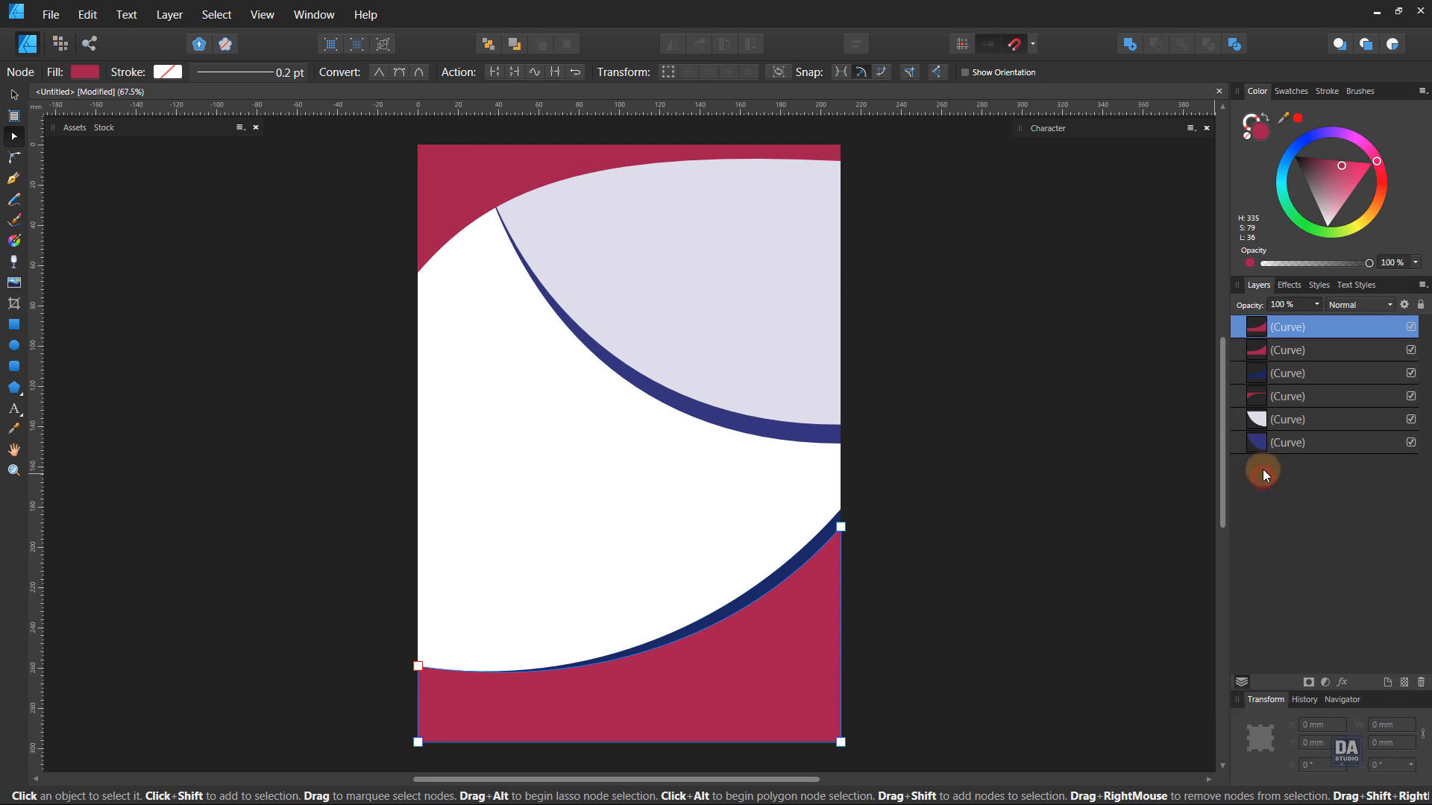
pyautogui.click(1299, 96)
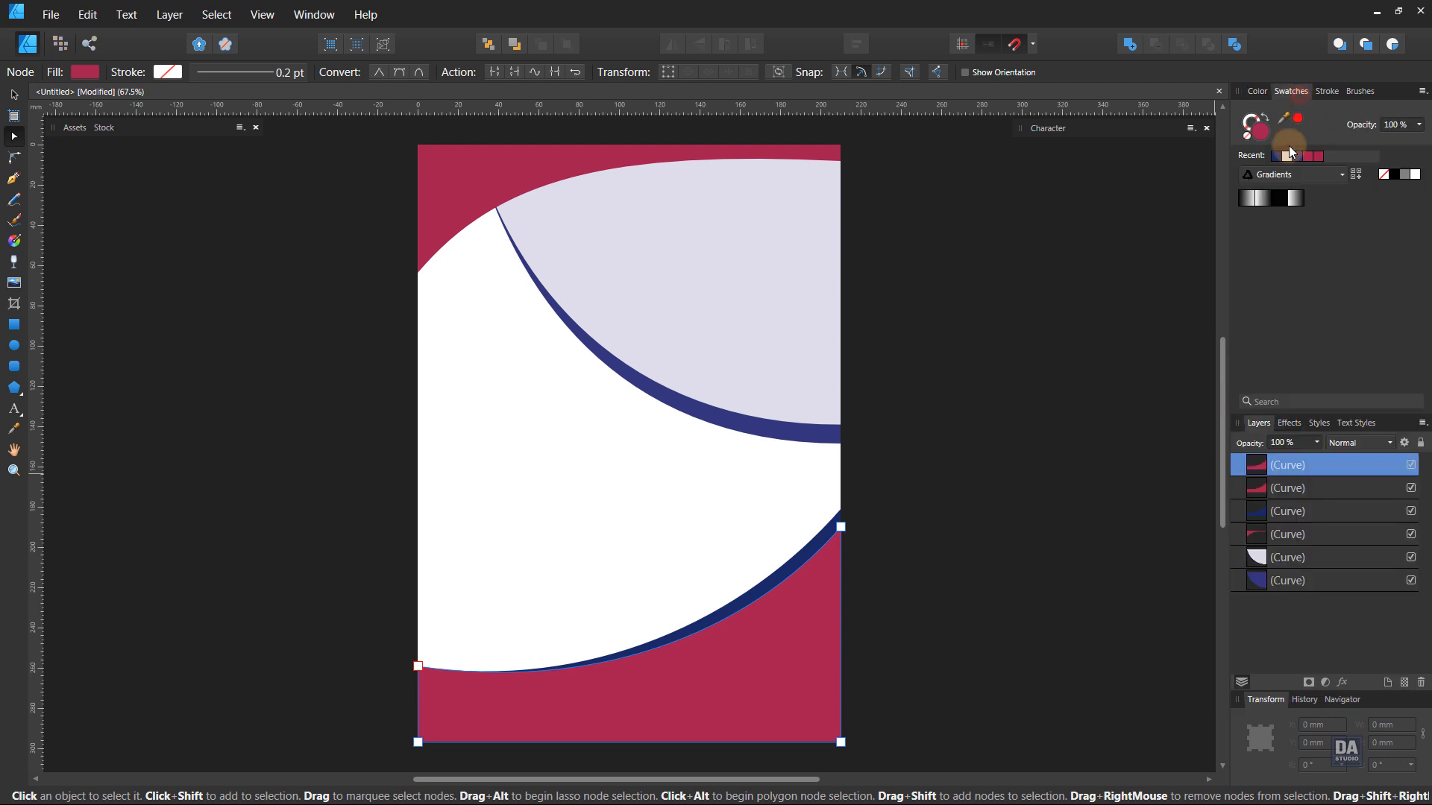
pyautogui.click(1281, 201)
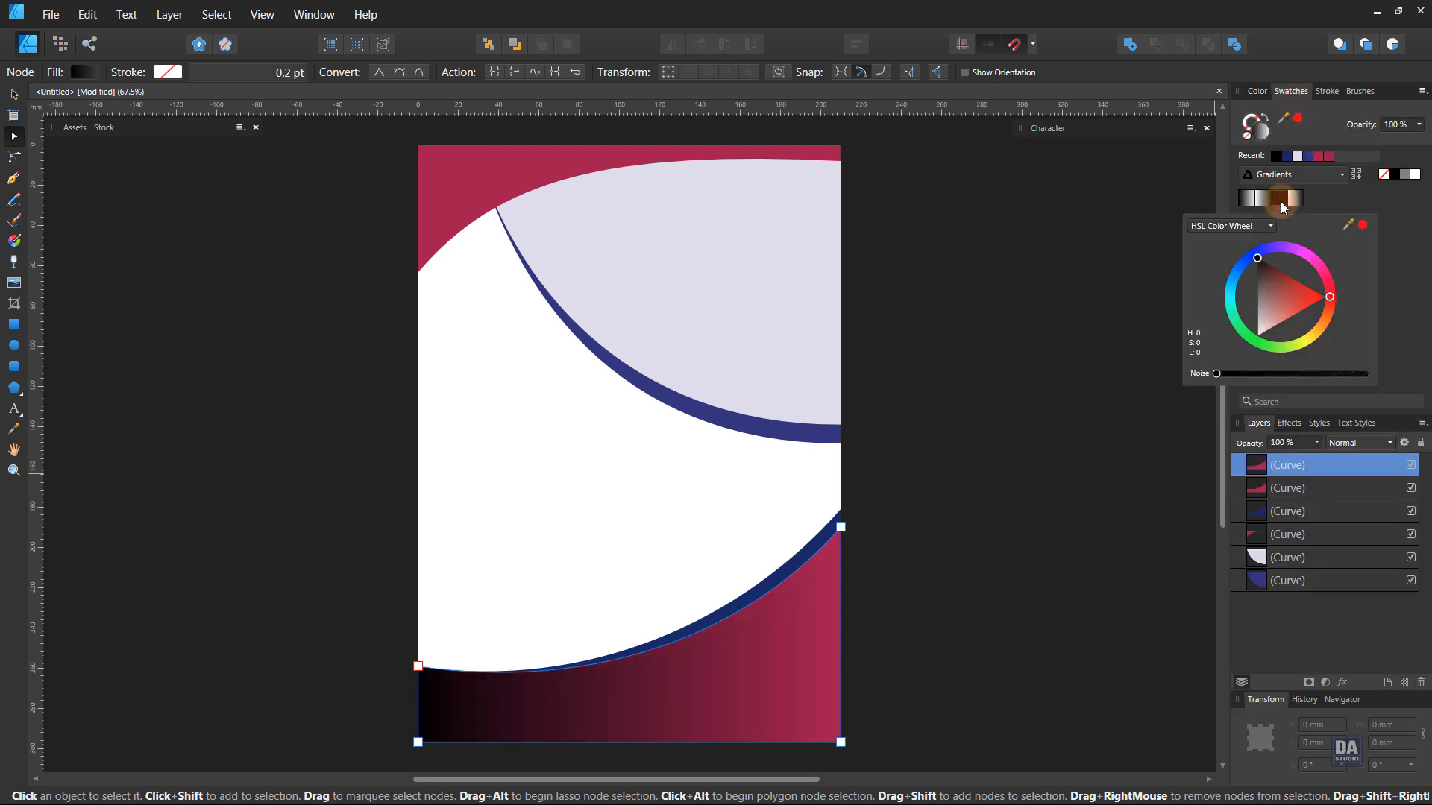
pyautogui.press('g')
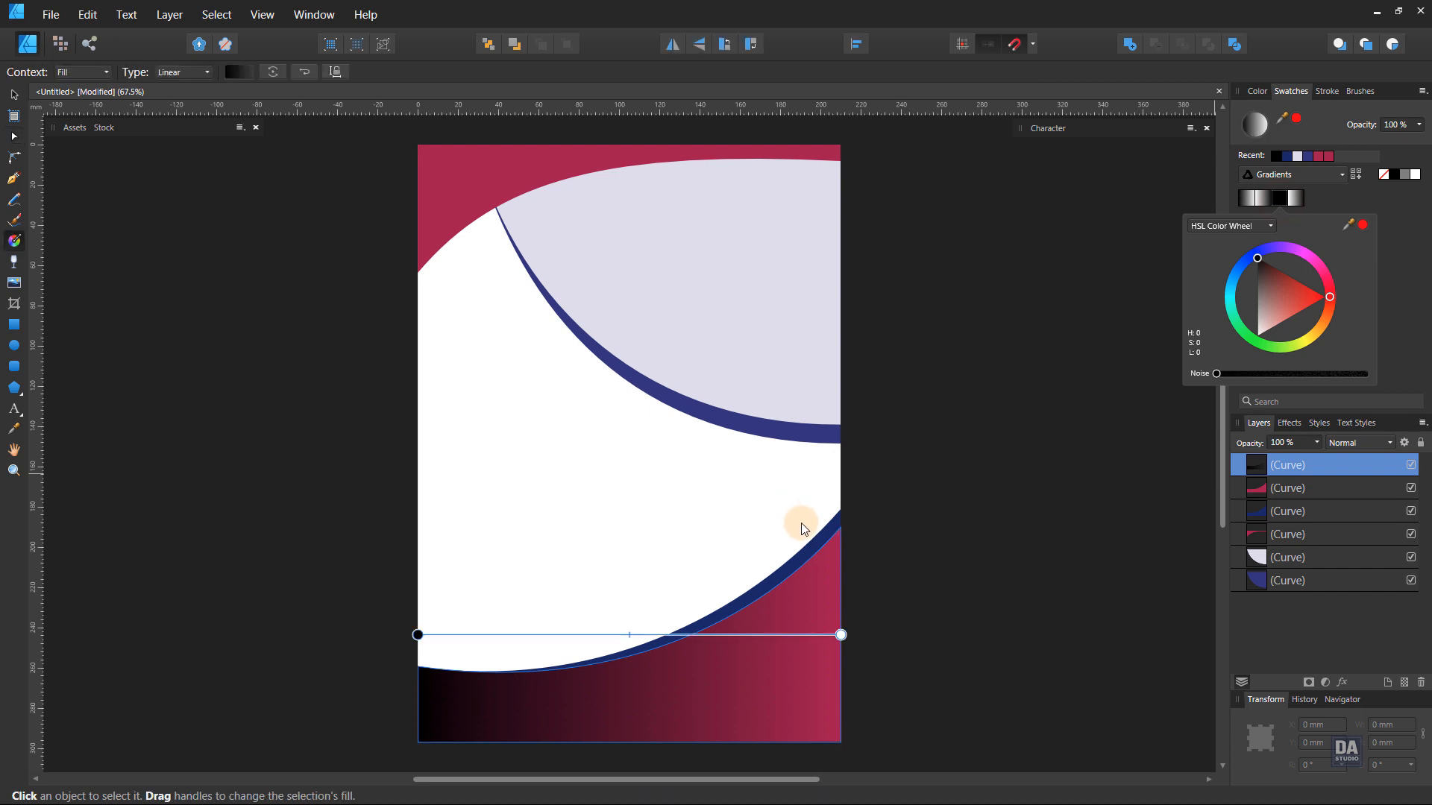
pyautogui.moveTo(895, 441); pyautogui.dragTo(522, 768)
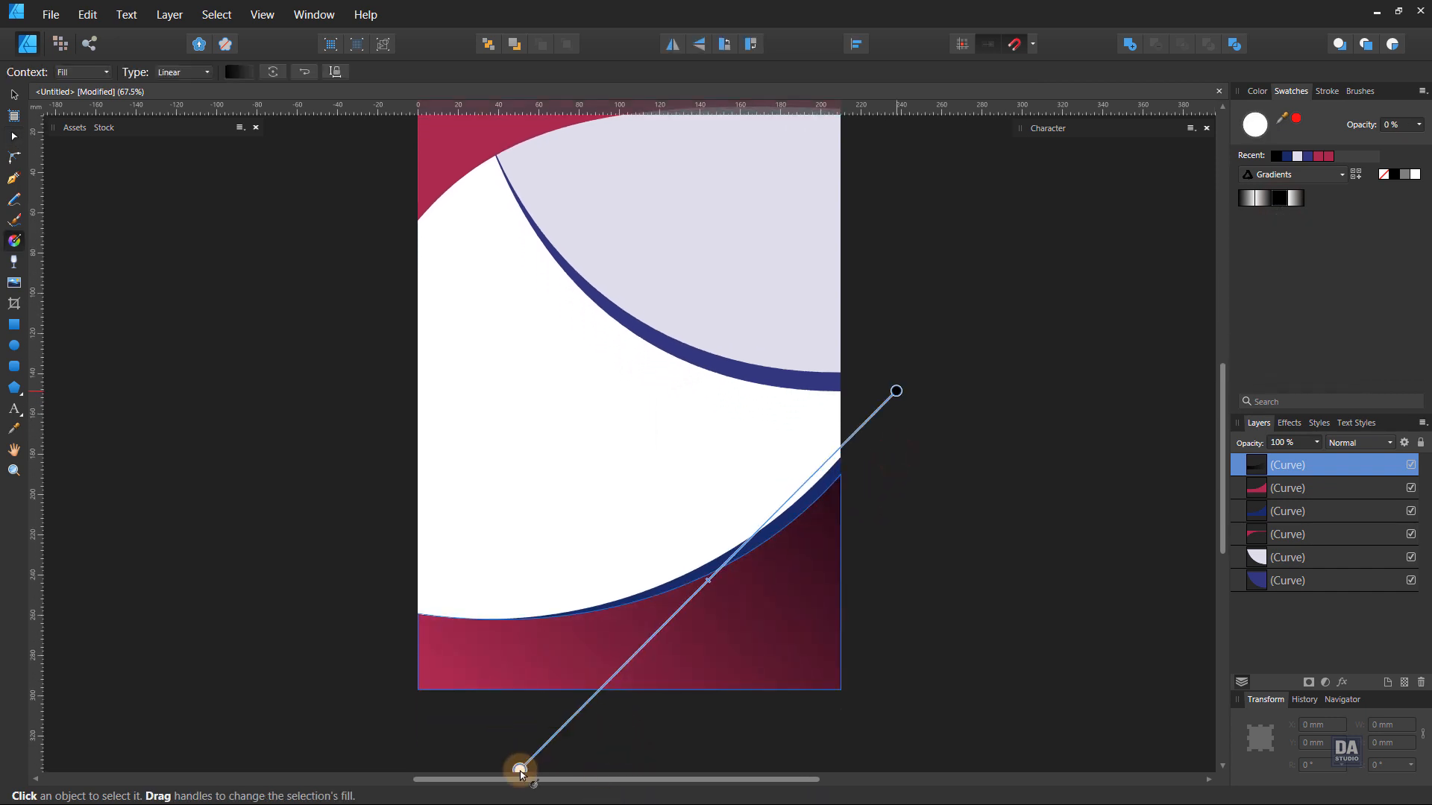
# Lower the gradient shape's upper-right node to about Y 215.9 mm and its upper-left node slightly, exposing a crimson band above.
pyautogui.press('a')
pyautogui.click(840, 467)
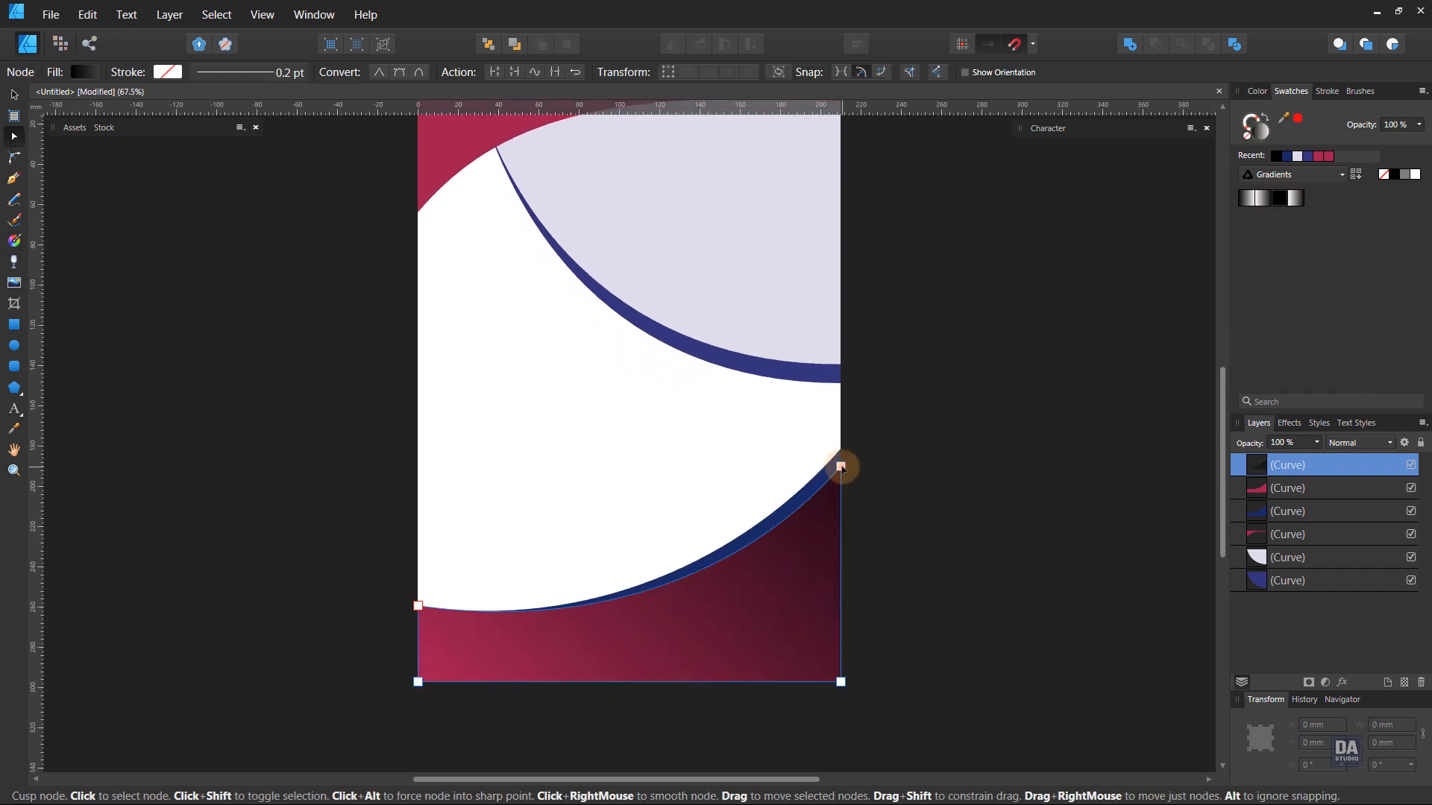
pyautogui.moveTo(842, 481); pyautogui.dragTo(839, 528)
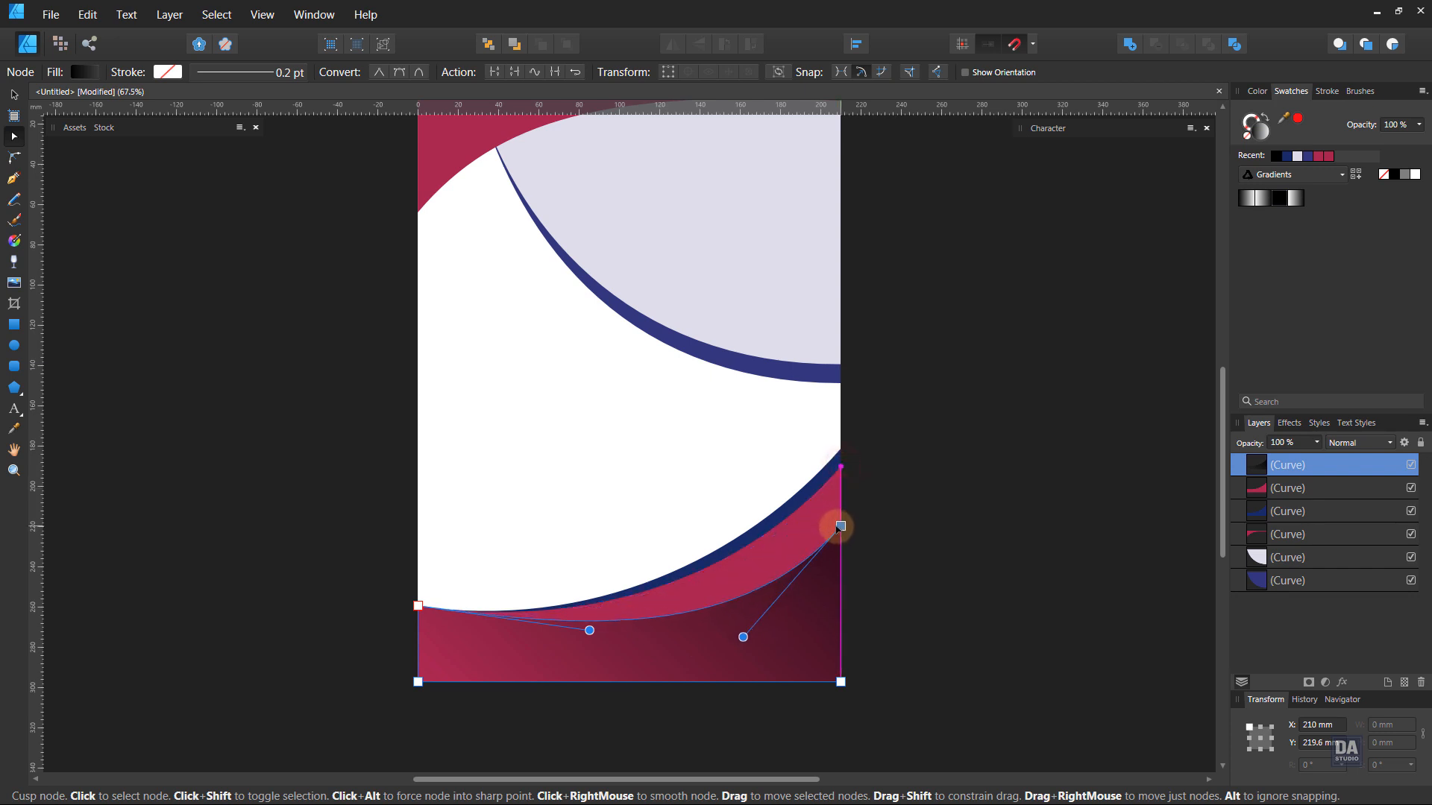
pyautogui.moveTo(418, 610); pyautogui.dragTo(419, 620)
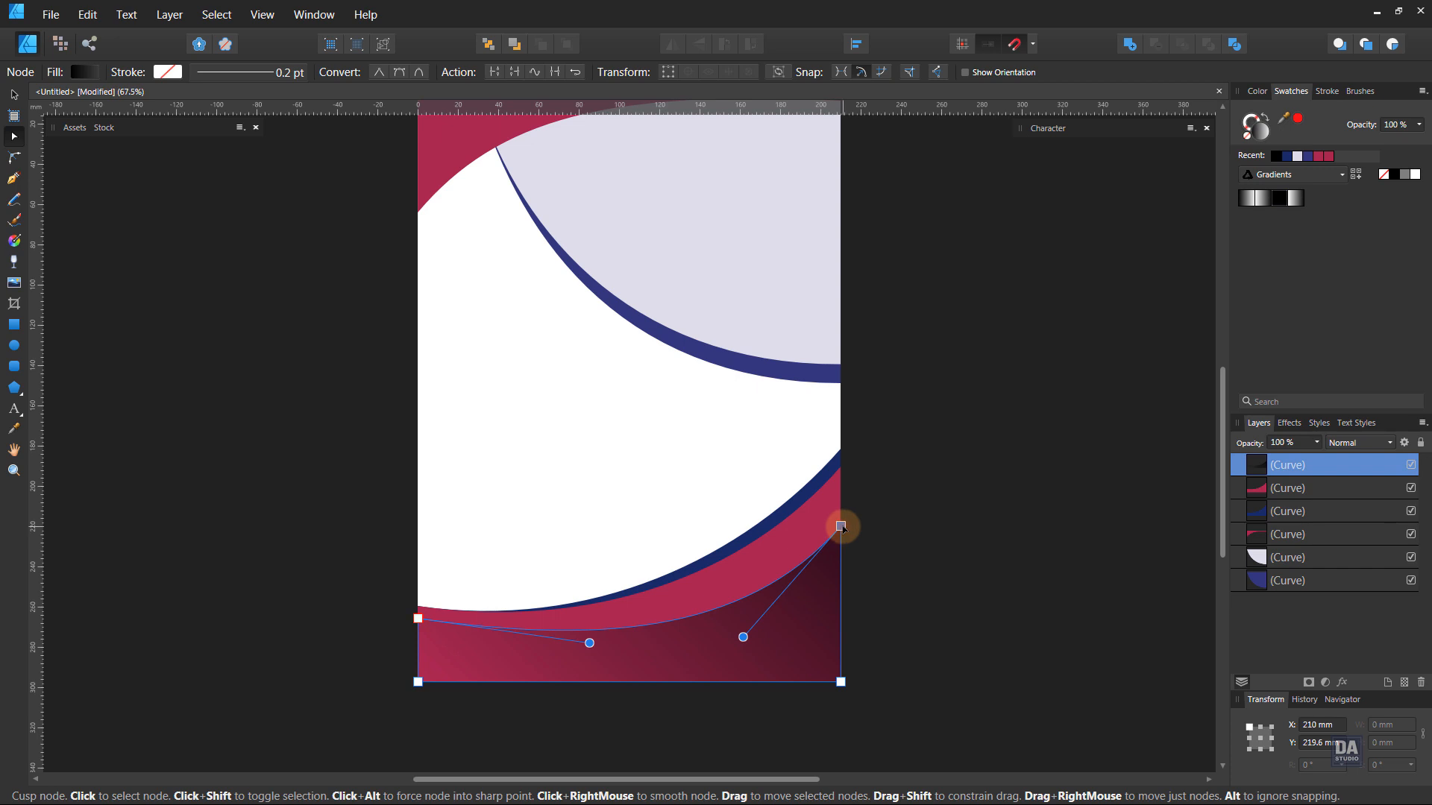
pyautogui.moveTo(842, 528); pyautogui.dragTo(842, 519)
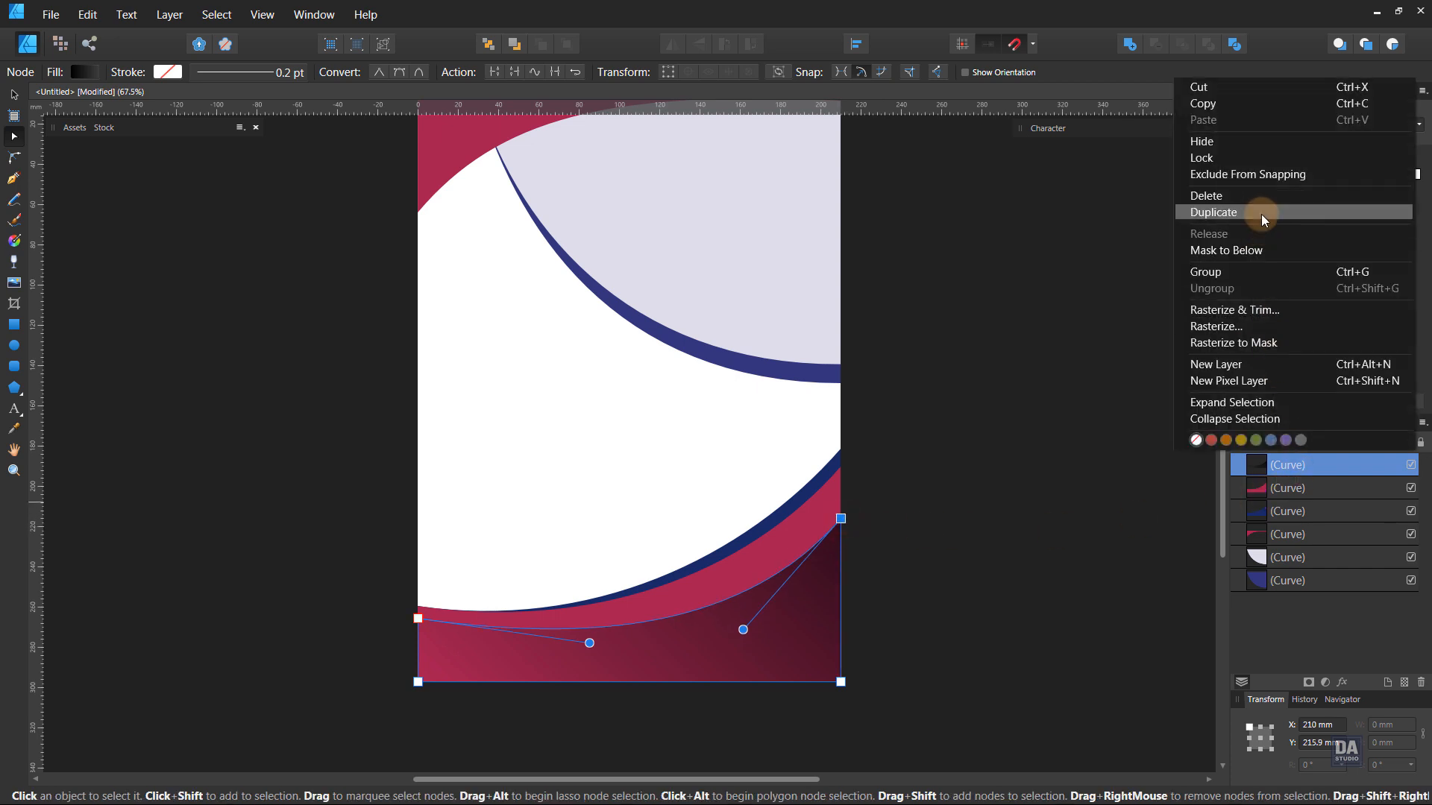
# Duplicate the gradient shape, lower the copy's upper-right node to about Y 247.6 mm, and adjust both handles for a smooth curve.
pyautogui.click(1263, 215)
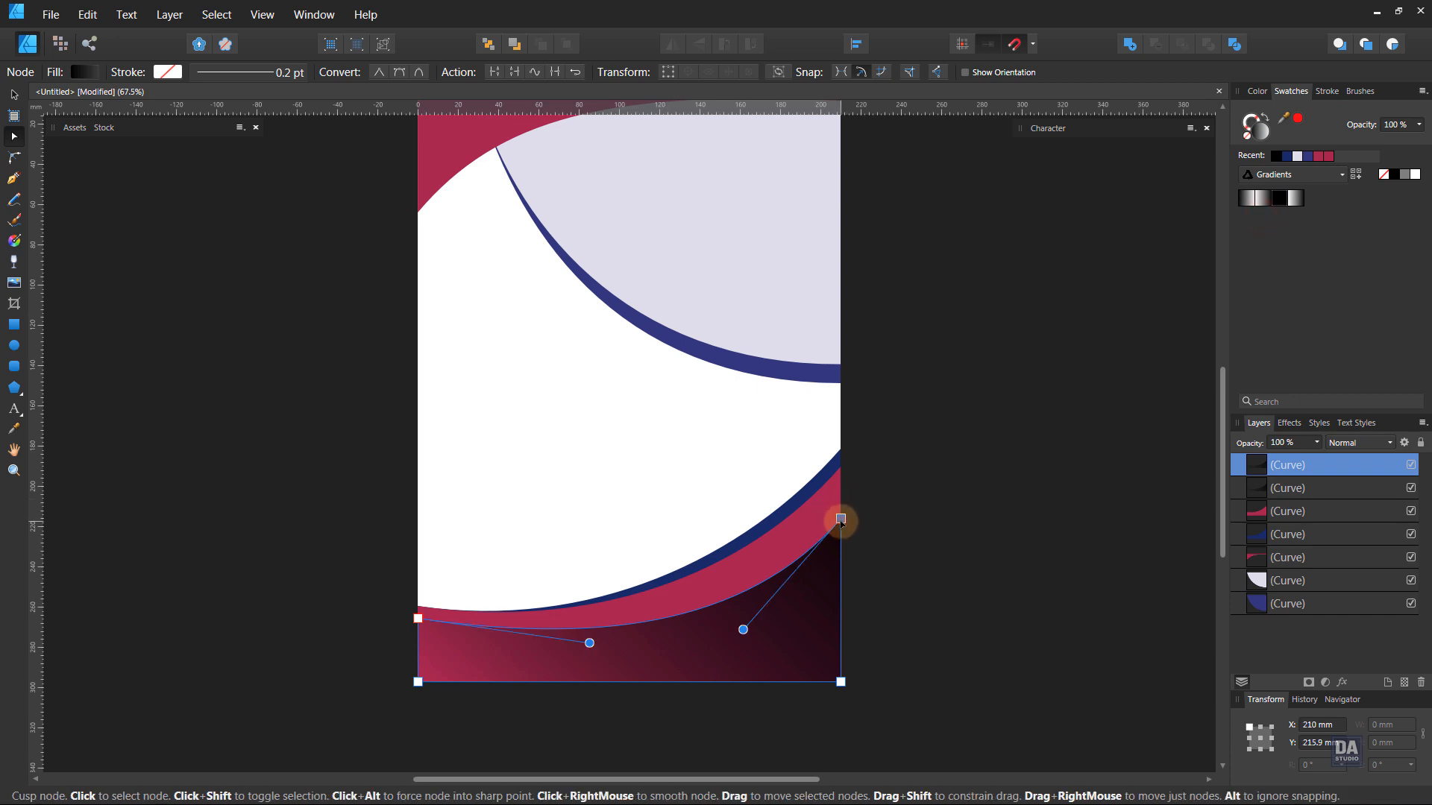
pyautogui.moveTo(840, 519); pyautogui.dragTo(840, 575)
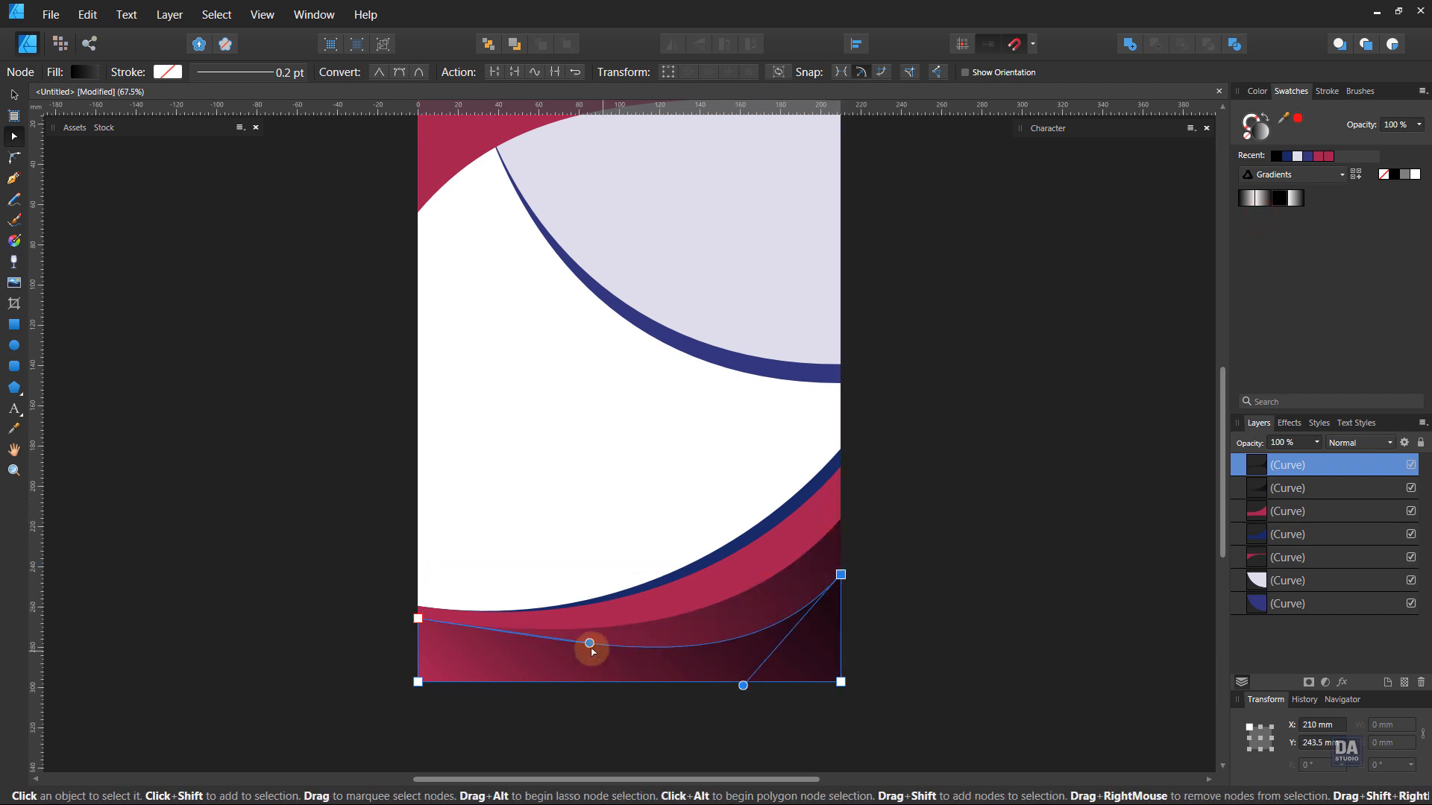
pyautogui.moveTo(589, 642); pyautogui.dragTo(525, 669)
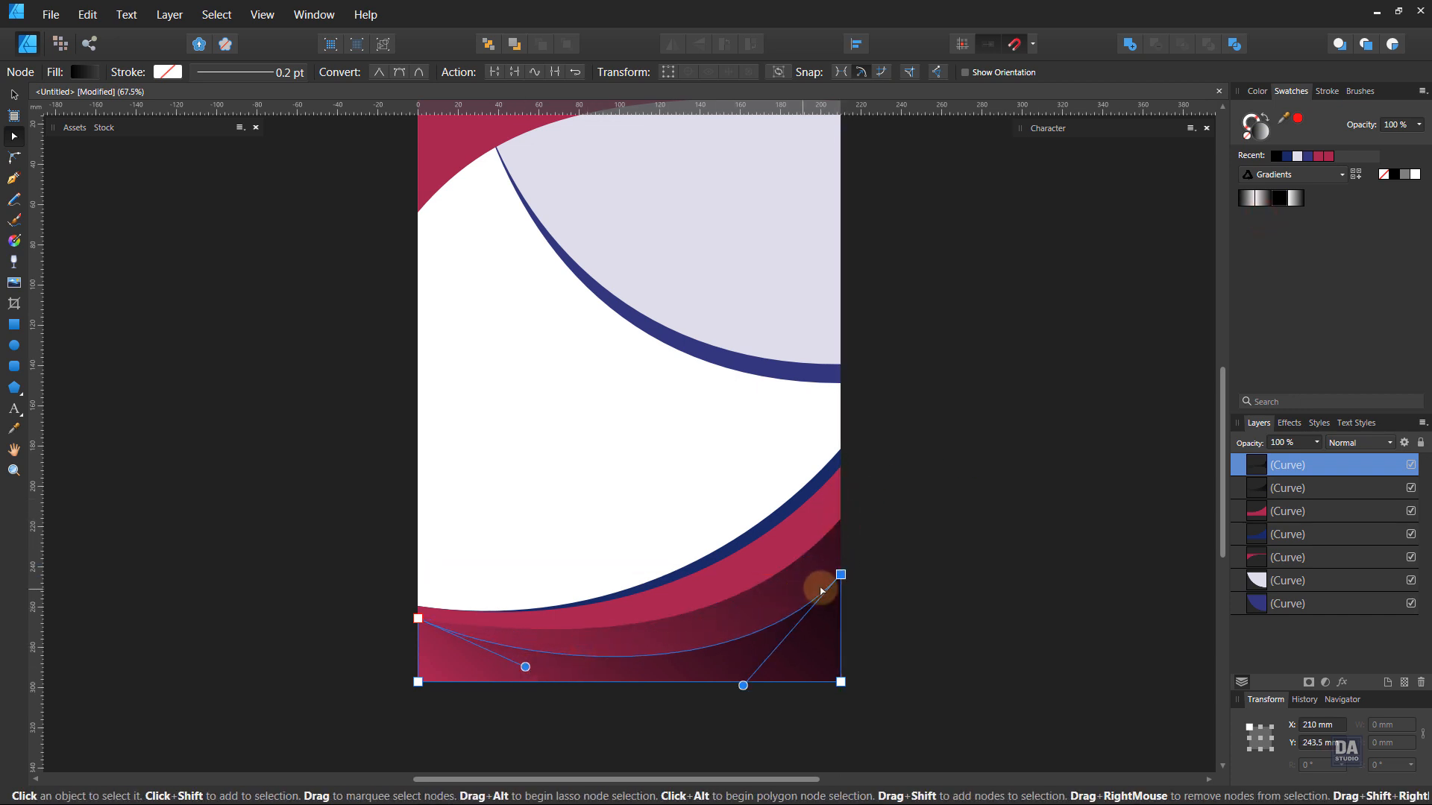
pyautogui.moveTo(841, 575); pyautogui.dragTo(840, 583)
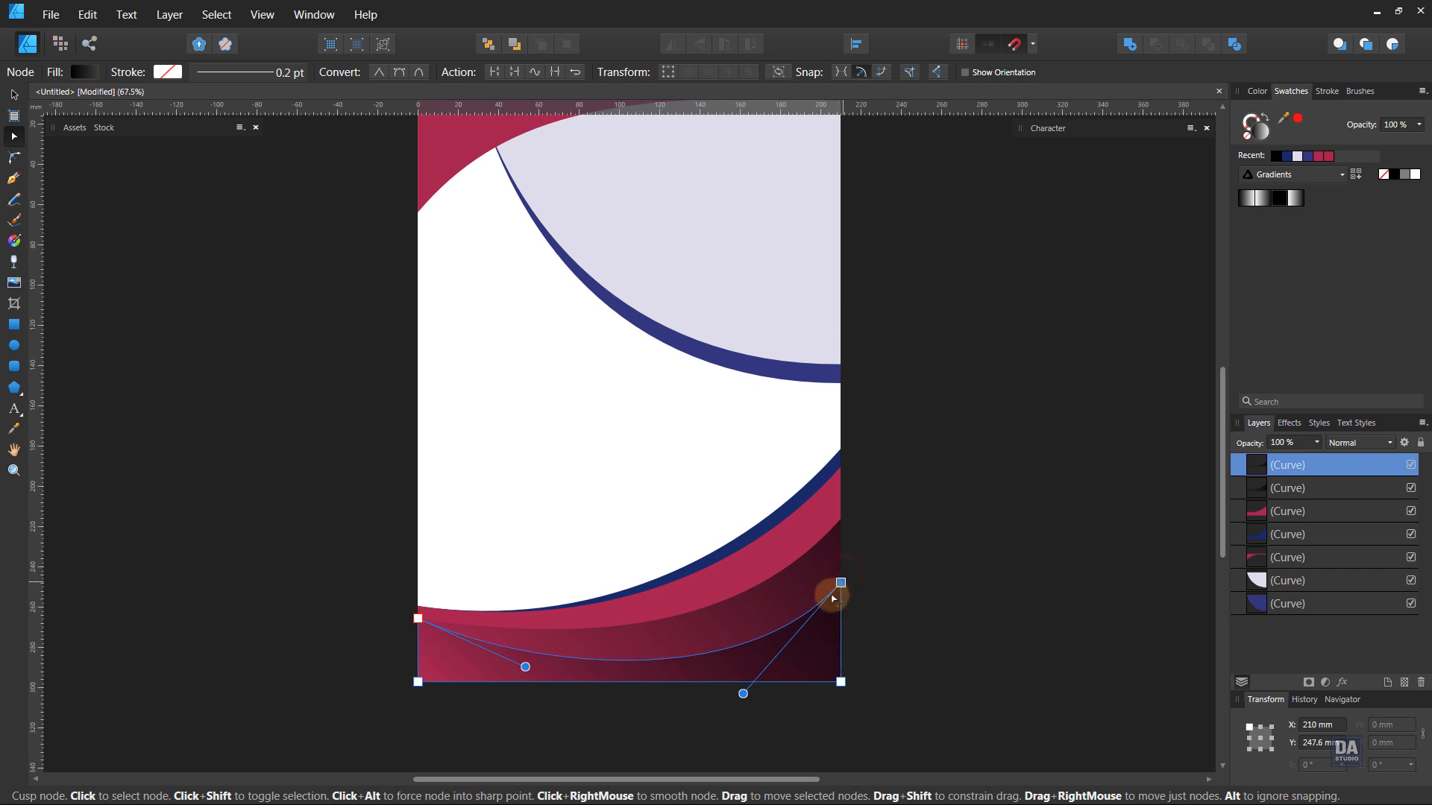
pyautogui.moveTo(743, 685); pyautogui.dragTo(728, 684)
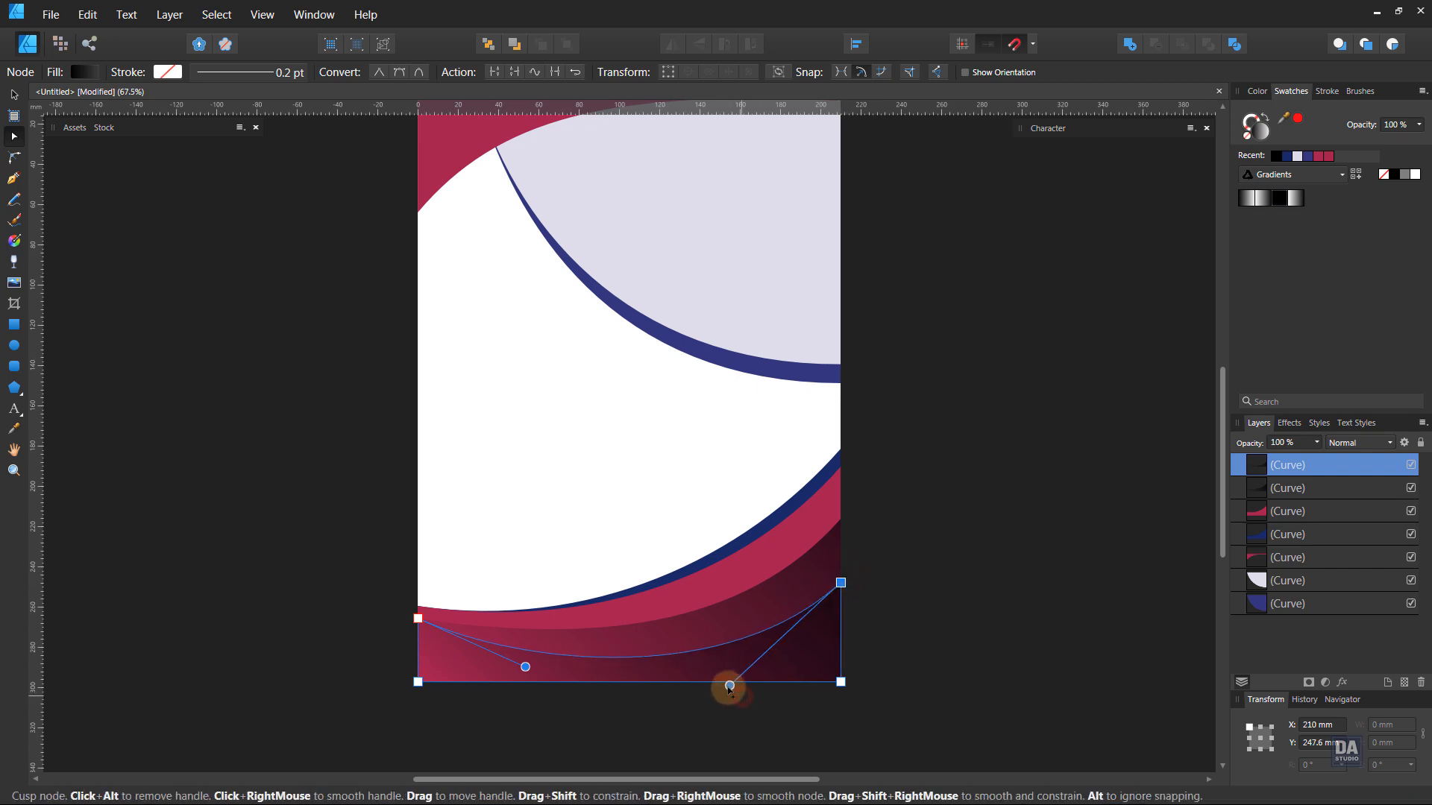
# Set the opacity of both dark gradient footer shapes to 50%.
pyautogui.click(798, 588)
pyautogui.click(1317, 443)
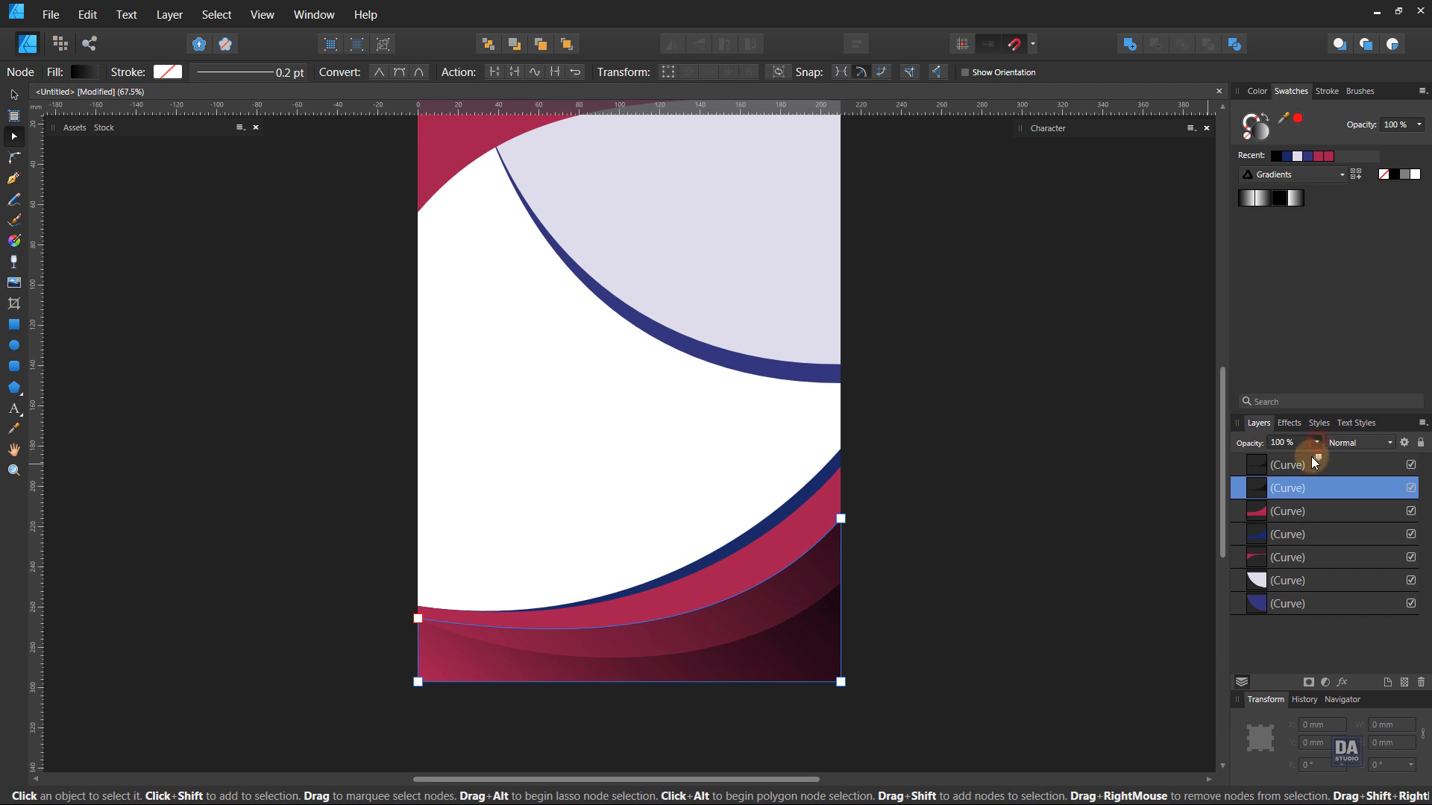
pyautogui.moveTo(1319, 458); pyautogui.dragTo(1271, 459)
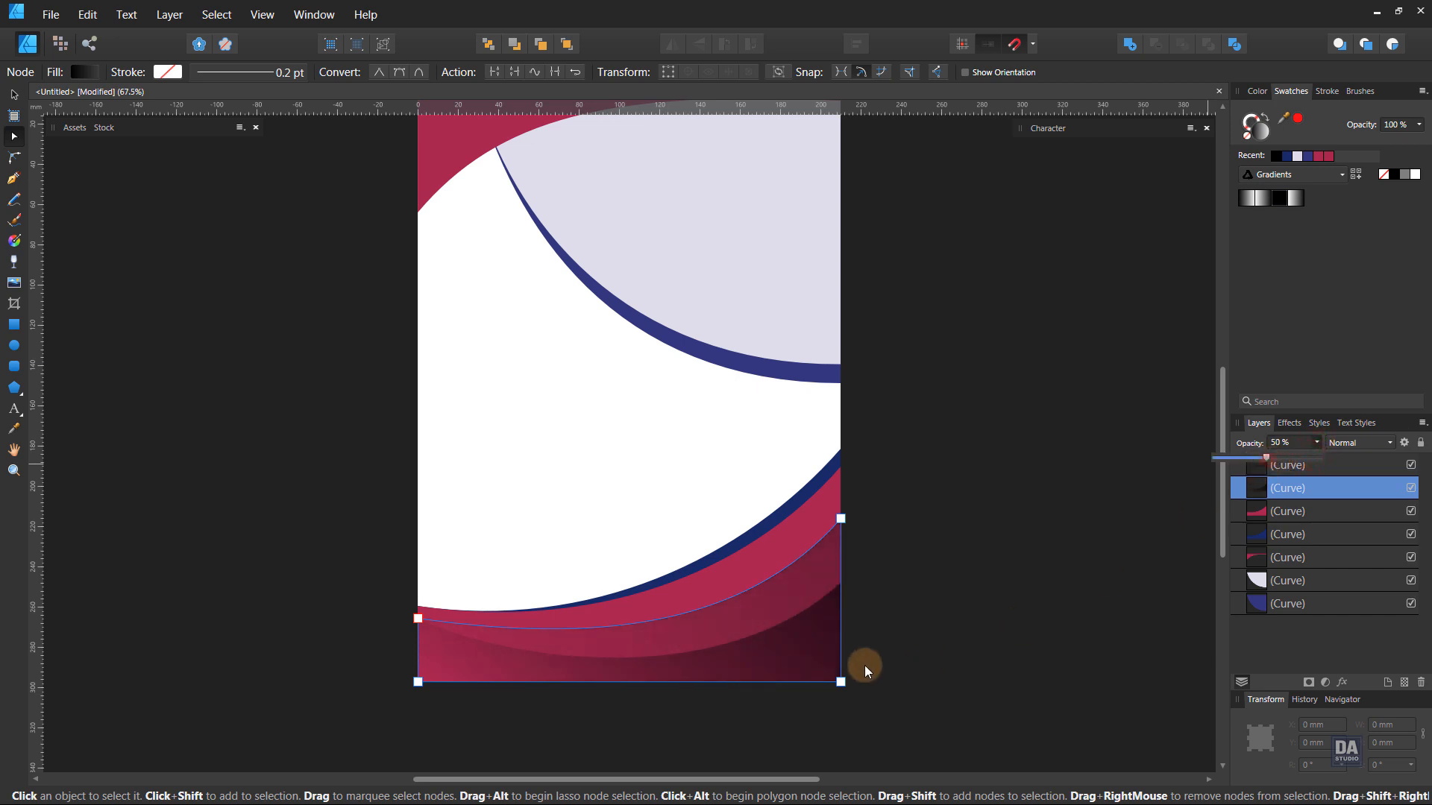
pyautogui.moveTo(862, 665); pyautogui.dragTo(830, 653)
pyautogui.click(814, 648)
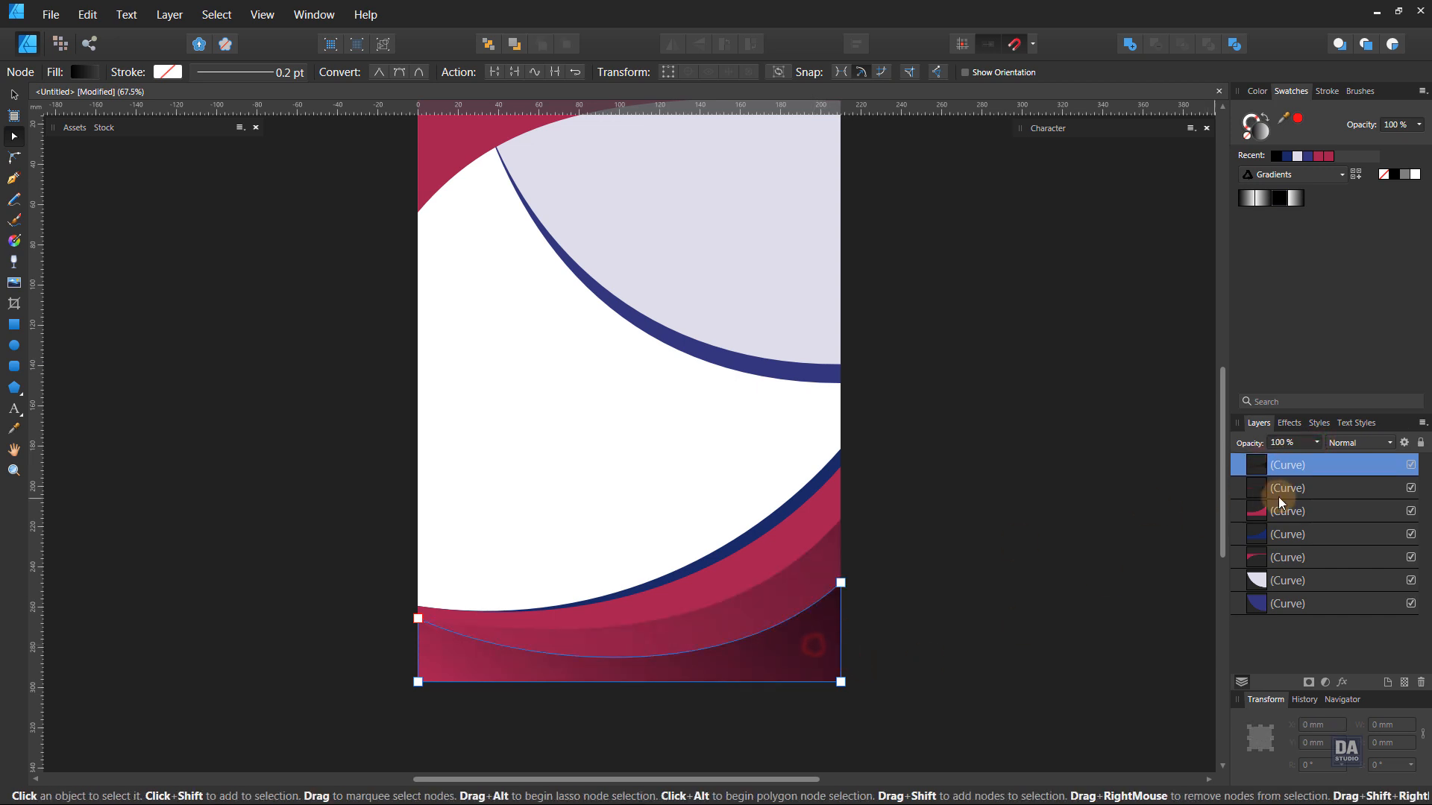
pyautogui.click(1317, 442)
pyautogui.moveTo(1318, 458); pyautogui.dragTo(1274, 458)
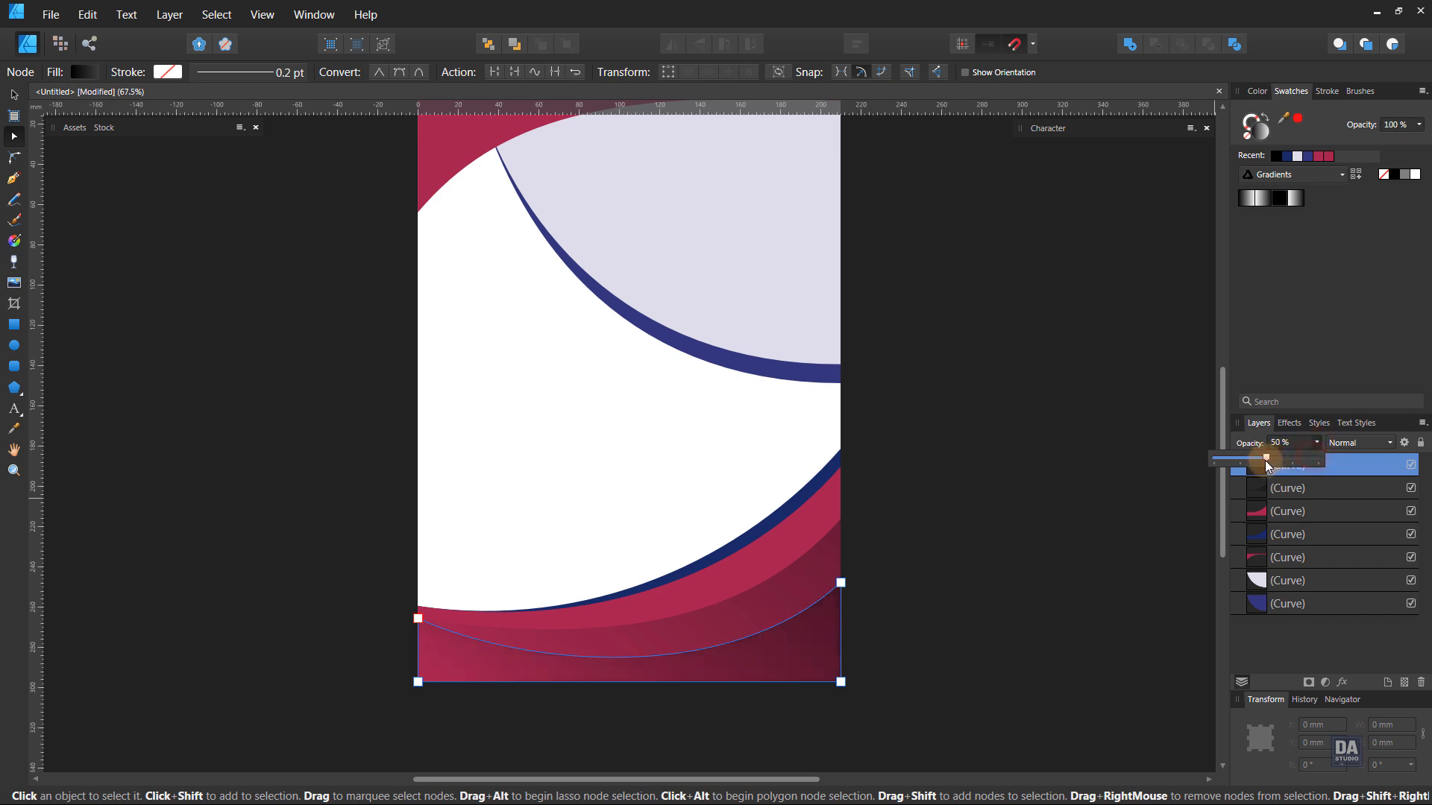
pyautogui.click(1089, 500)
# Duplicate the crimson header and turn the lower copy into a thin navy band by lowering its left node and applying the footer band's navy.
pyautogui.moveTo(1008, 422); pyautogui.dragTo(1040, 506)
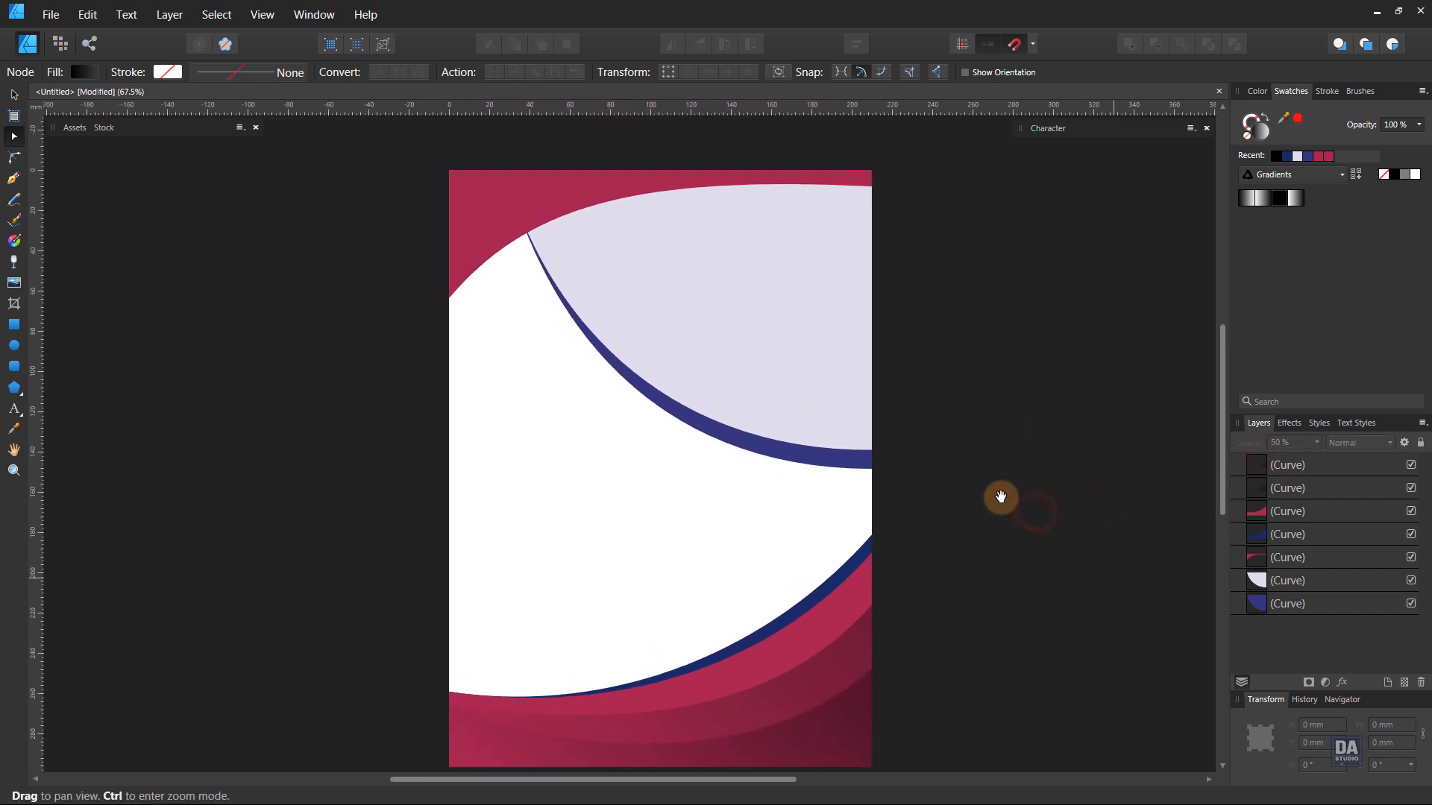
pyautogui.click(464, 263)
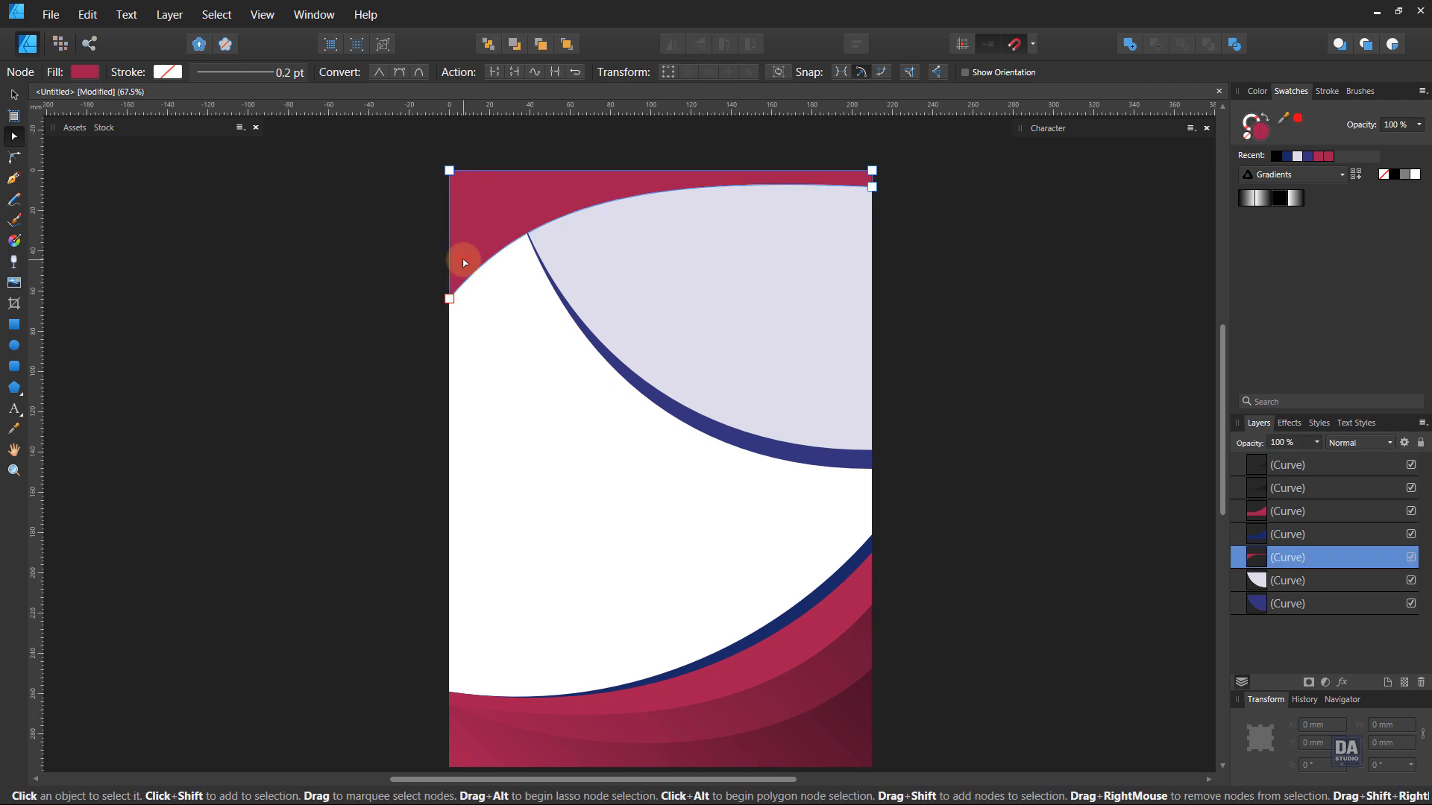
pyautogui.rightClick(1305, 556)
pyautogui.click(1263, 306)
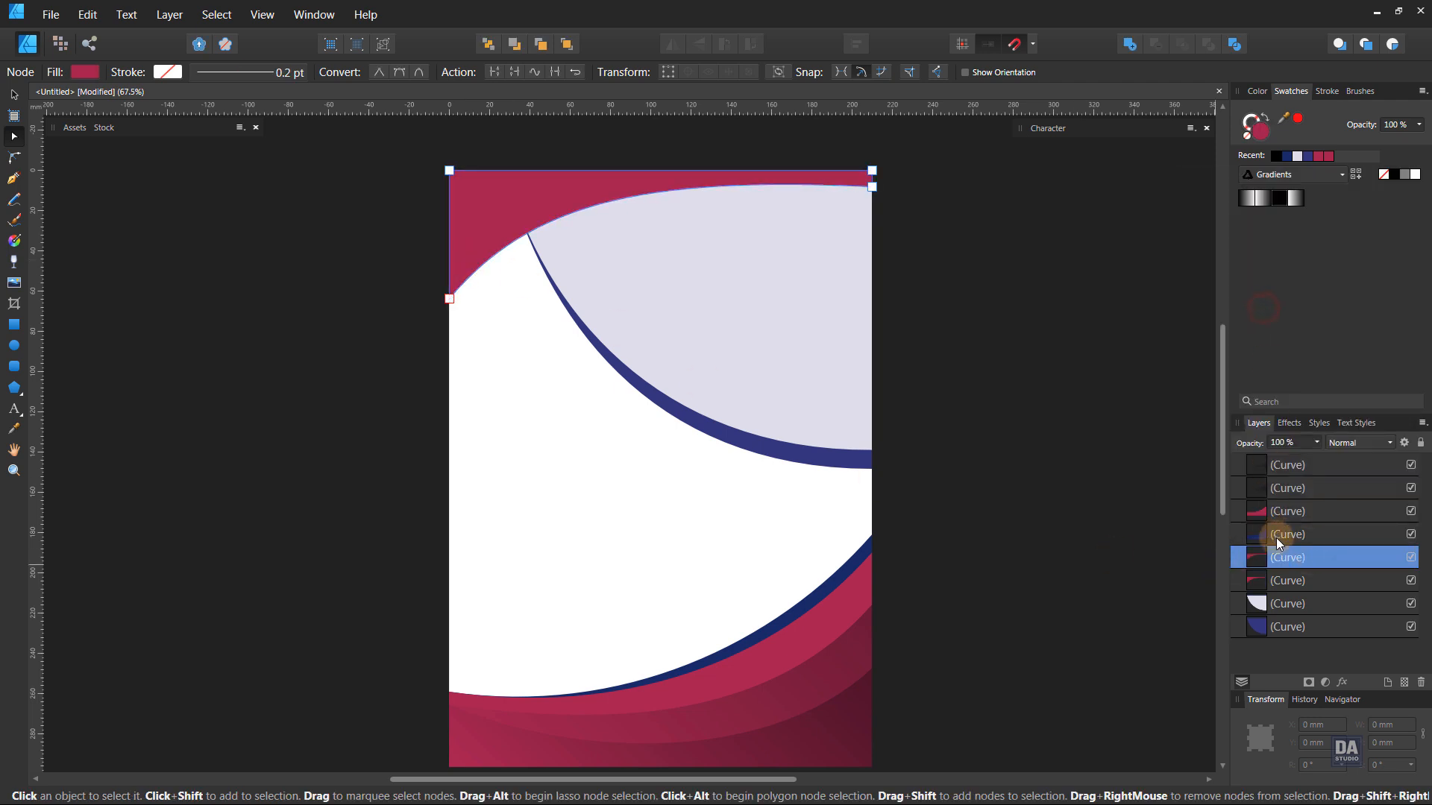
pyautogui.click(1283, 580)
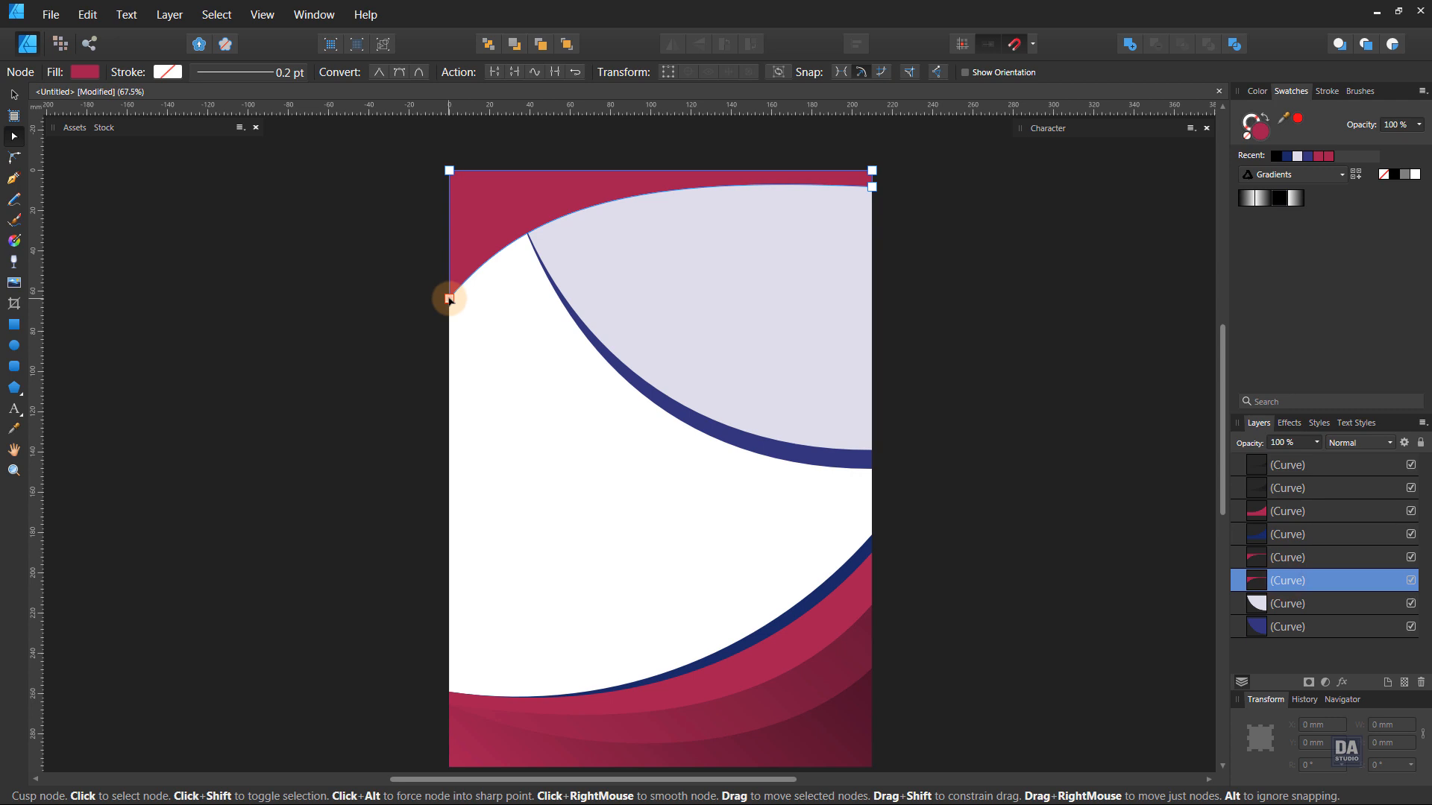
pyautogui.moveTo(449, 300); pyautogui.dragTo(451, 316)
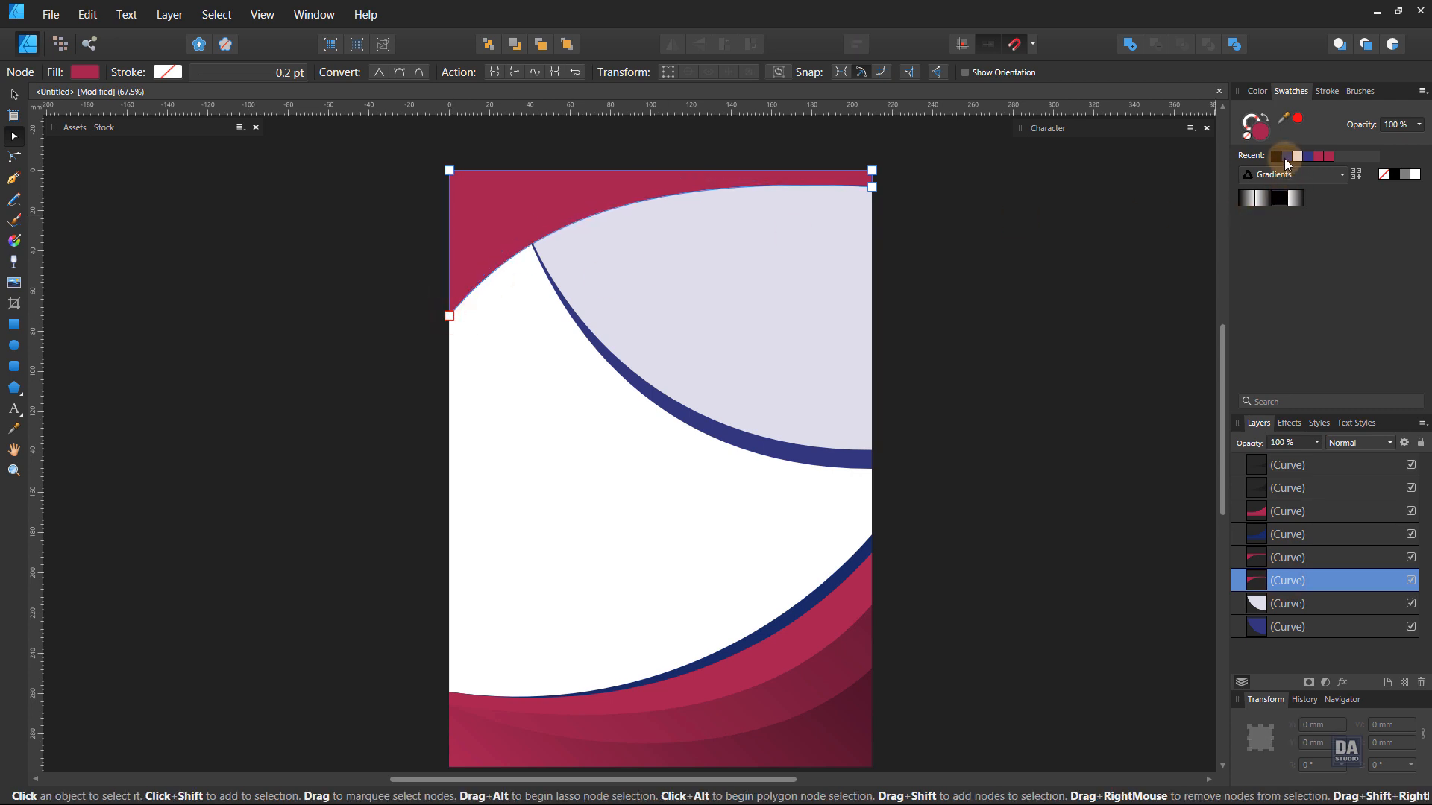
pyautogui.click(1276, 156)
pyautogui.click(1287, 155)
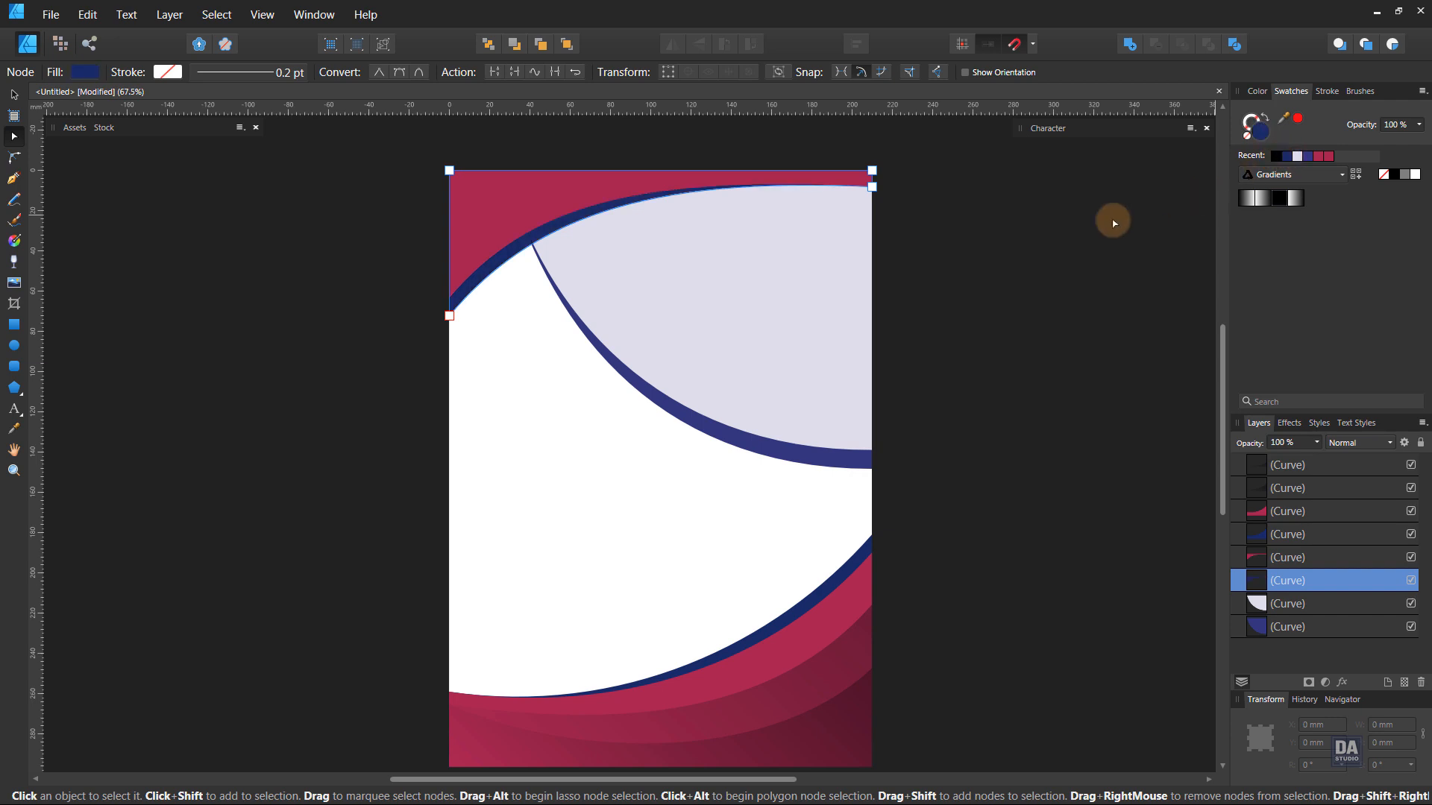
# Duplicate the crimson header shape and fill the upper copy with the preset gradient that fades in from black.
pyautogui.click(525, 216)
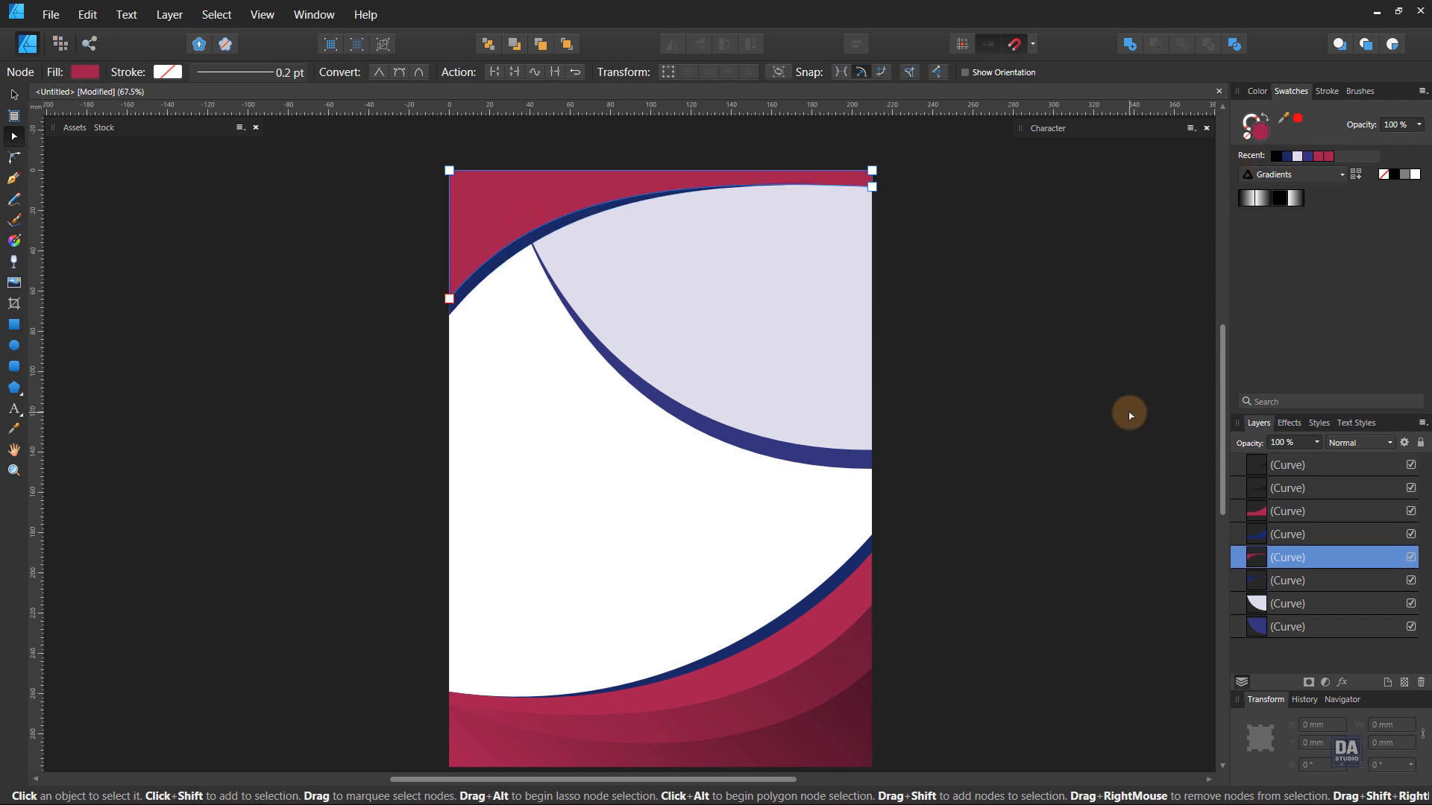
pyautogui.rightClick(1300, 555)
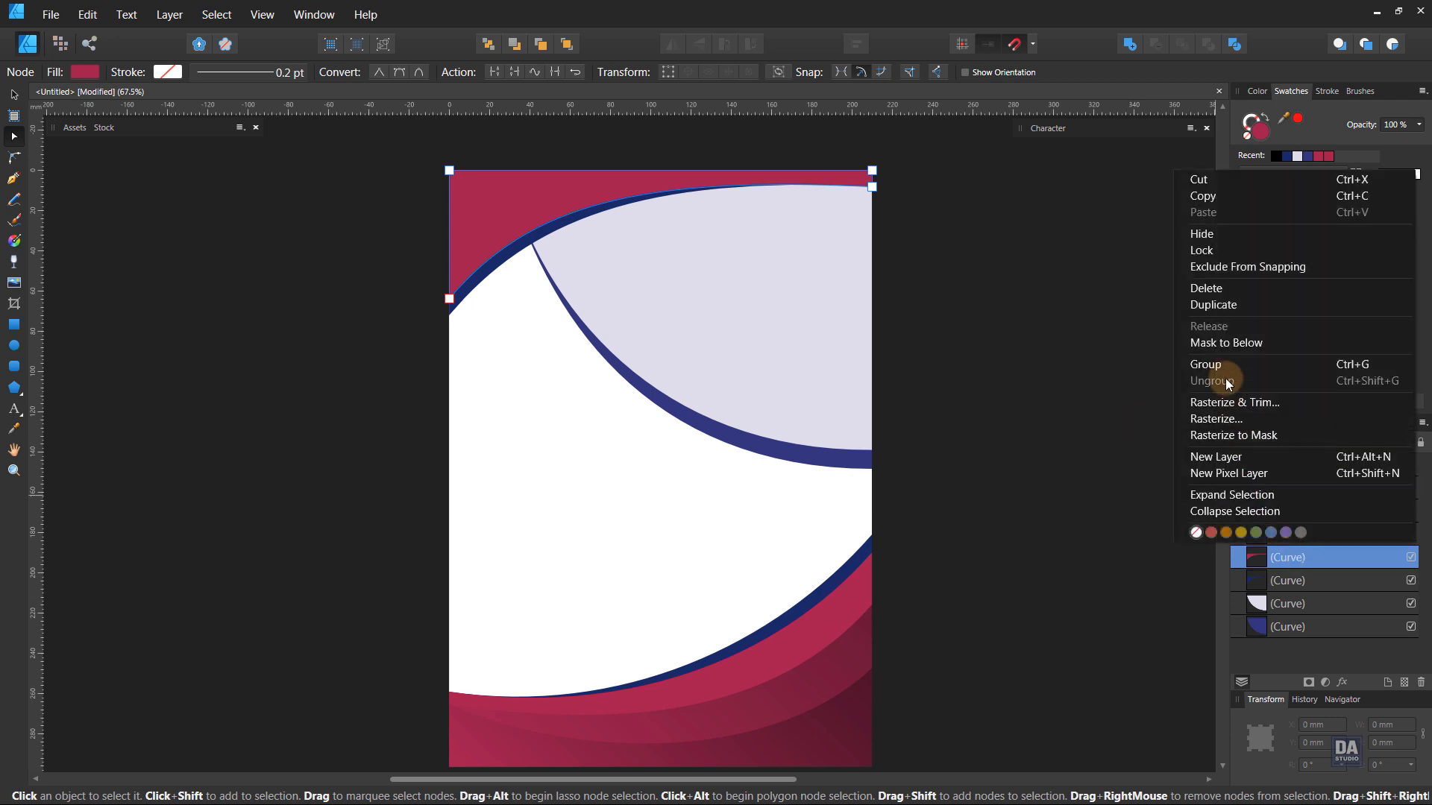
pyautogui.click(1231, 306)
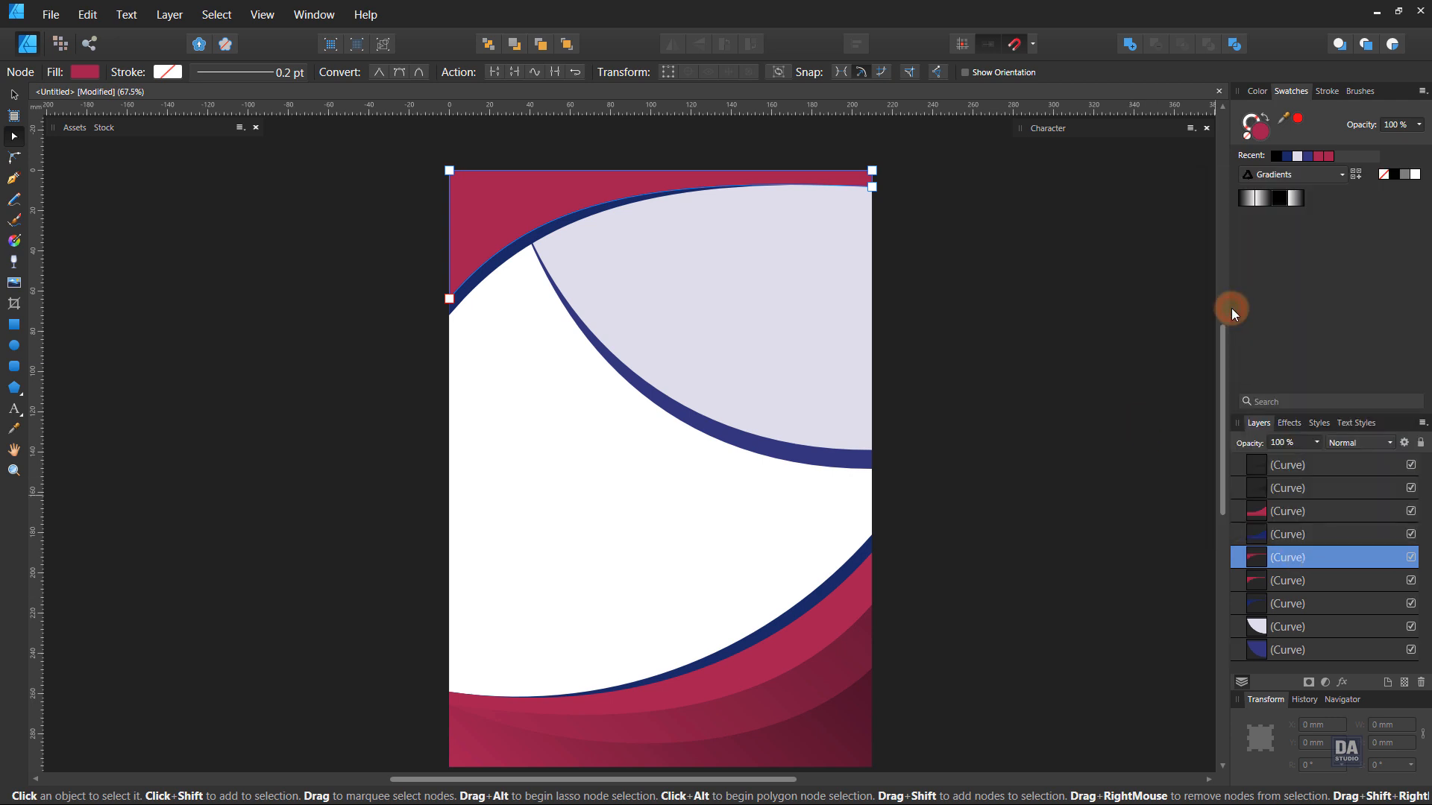
pyautogui.click(1274, 203)
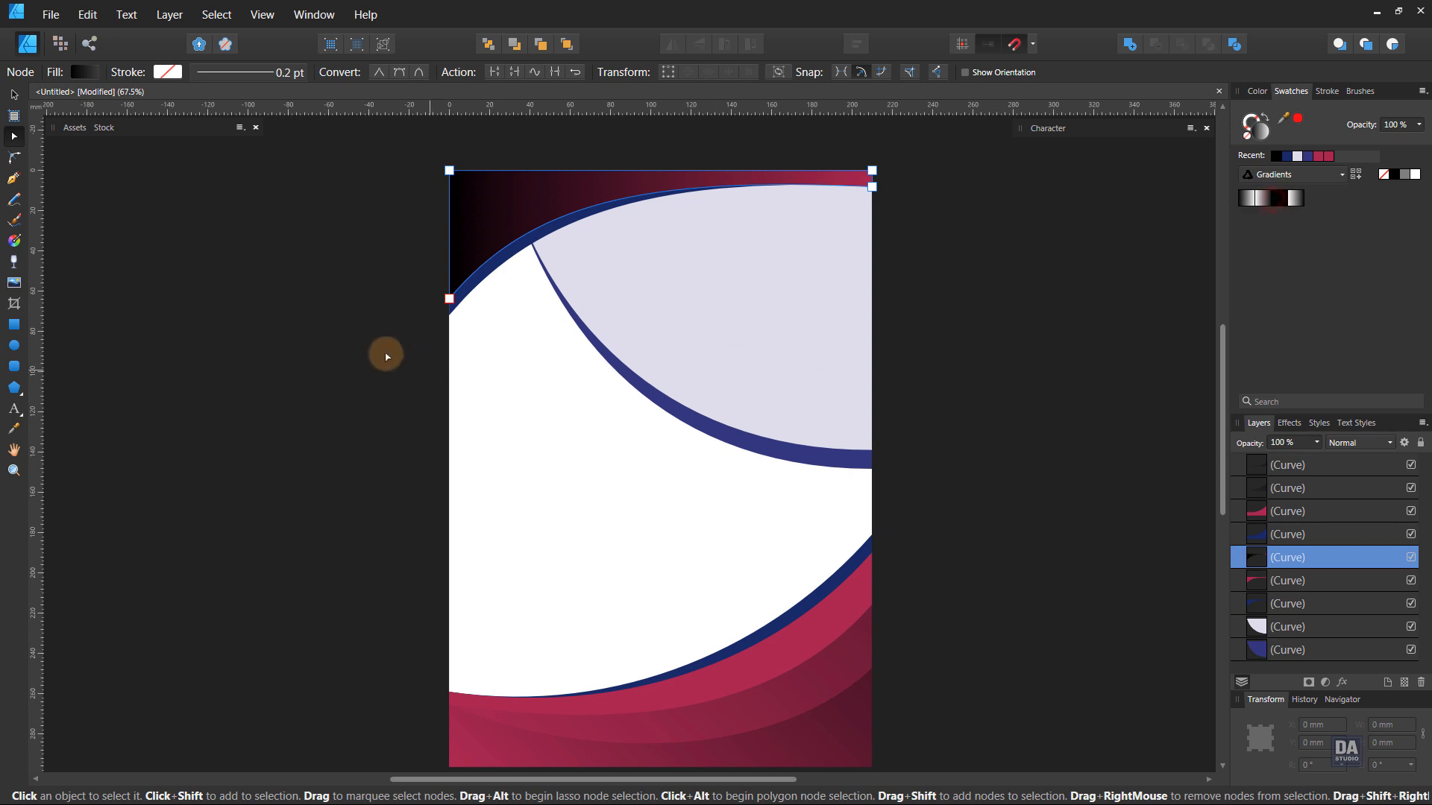
# Raise the gradient header shape's lower-left node to about Y 48 mm, exposing a crimson band below its curve.
pyautogui.scroll(5, 425, 207)
pyautogui.moveTo(578, 319); pyautogui.dragTo(425, 441)
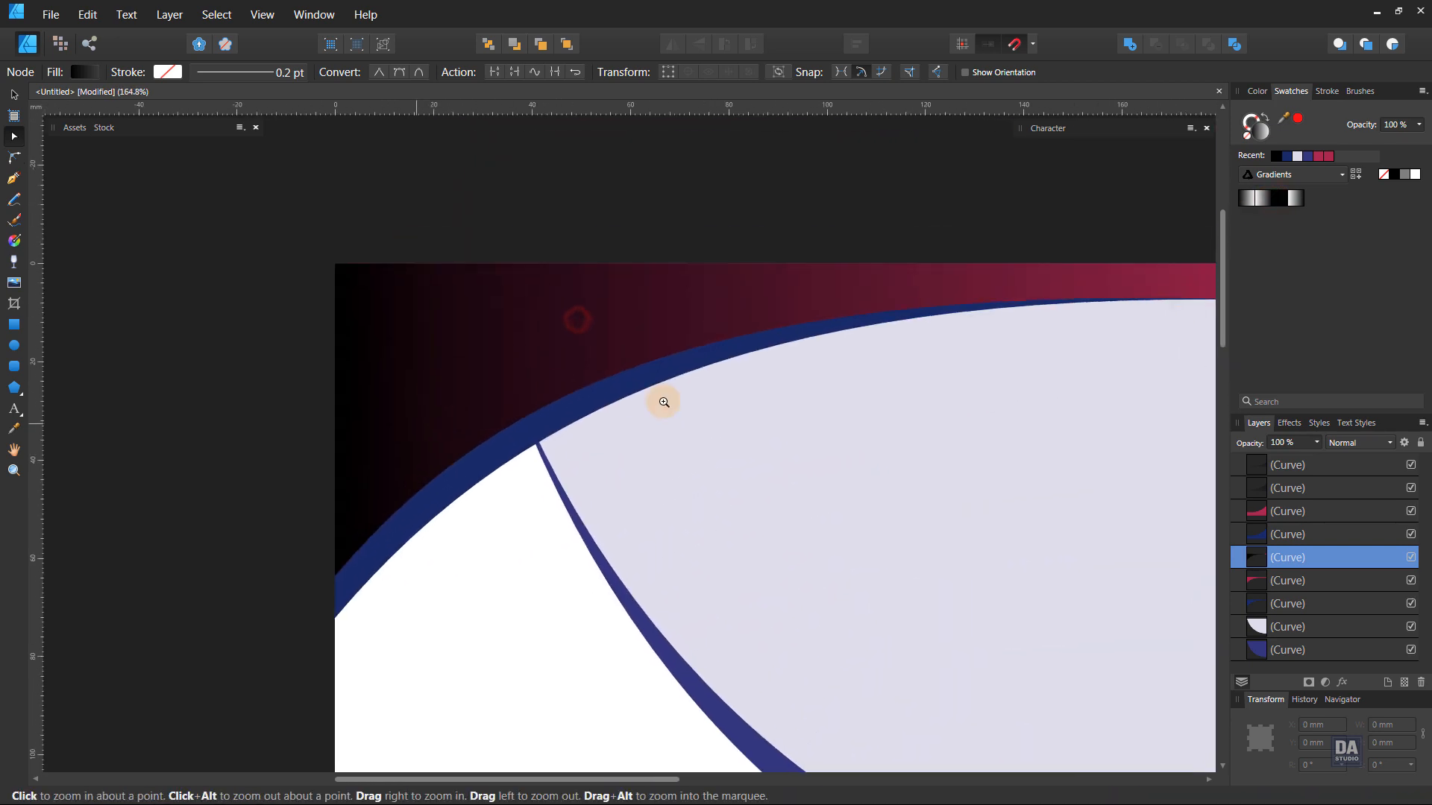
pyautogui.moveTo(681, 405); pyautogui.dragTo(446, 355)
pyautogui.keyDown('ctrl'); pyautogui.click(447, 355); pyautogui.keyUp('ctrl')
pyautogui.moveTo(484, 431); pyautogui.dragTo(311, 406)
pyautogui.click(266, 549)
pyautogui.moveTo(266, 550); pyautogui.dragTo(275, 485)
pyautogui.hotkey('ctrl', 'd')
pyautogui.click(319, 394)
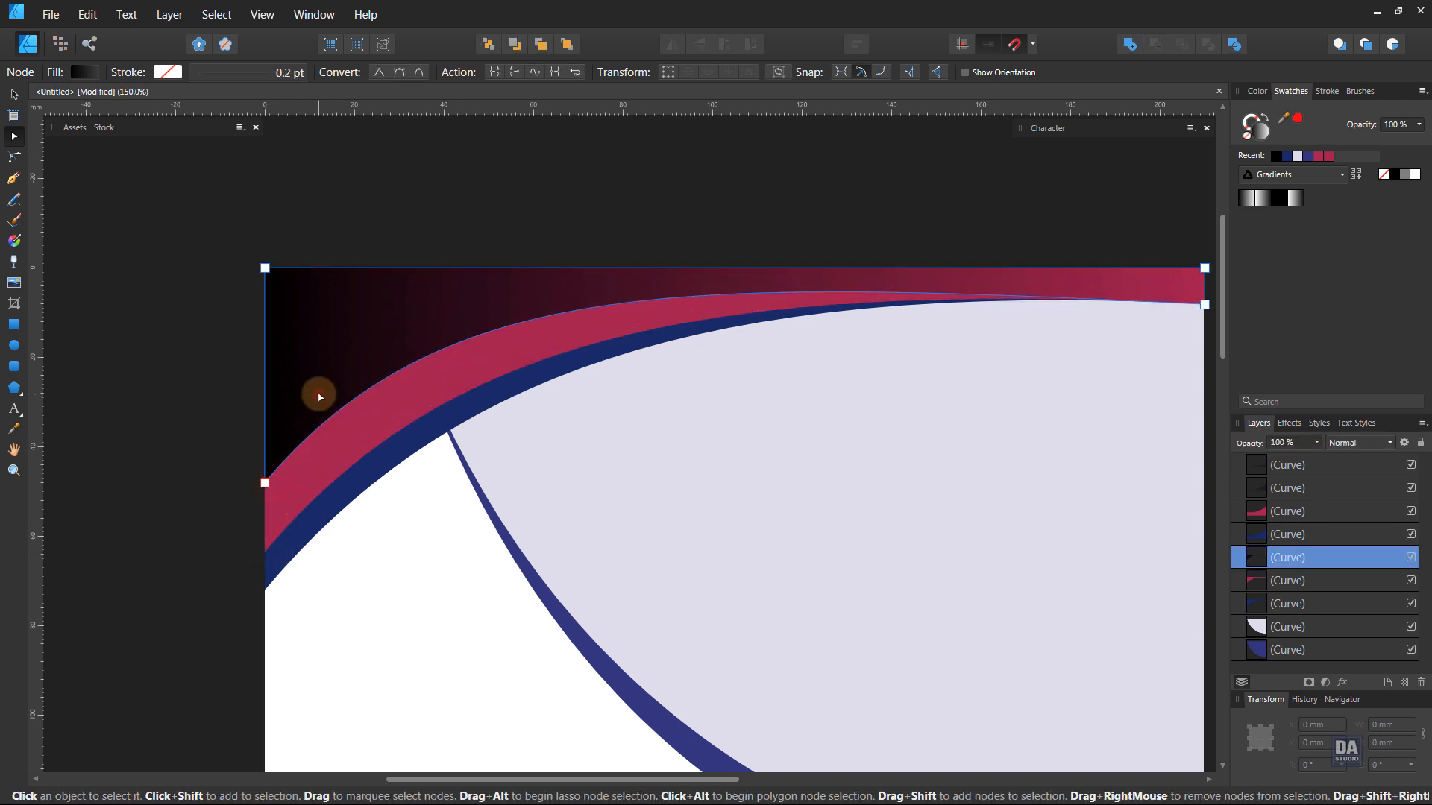
# Smooth the gradient header shape's lower curve with both handles and set the shape's opacity to 50%.
pyautogui.click(265, 483)
pyautogui.moveTo(440, 273); pyautogui.dragTo(475, 279)
pyautogui.moveTo(690, 278); pyautogui.dragTo(723, 272)
pyautogui.moveTo(1316, 445); pyautogui.dragTo(1272, 458)
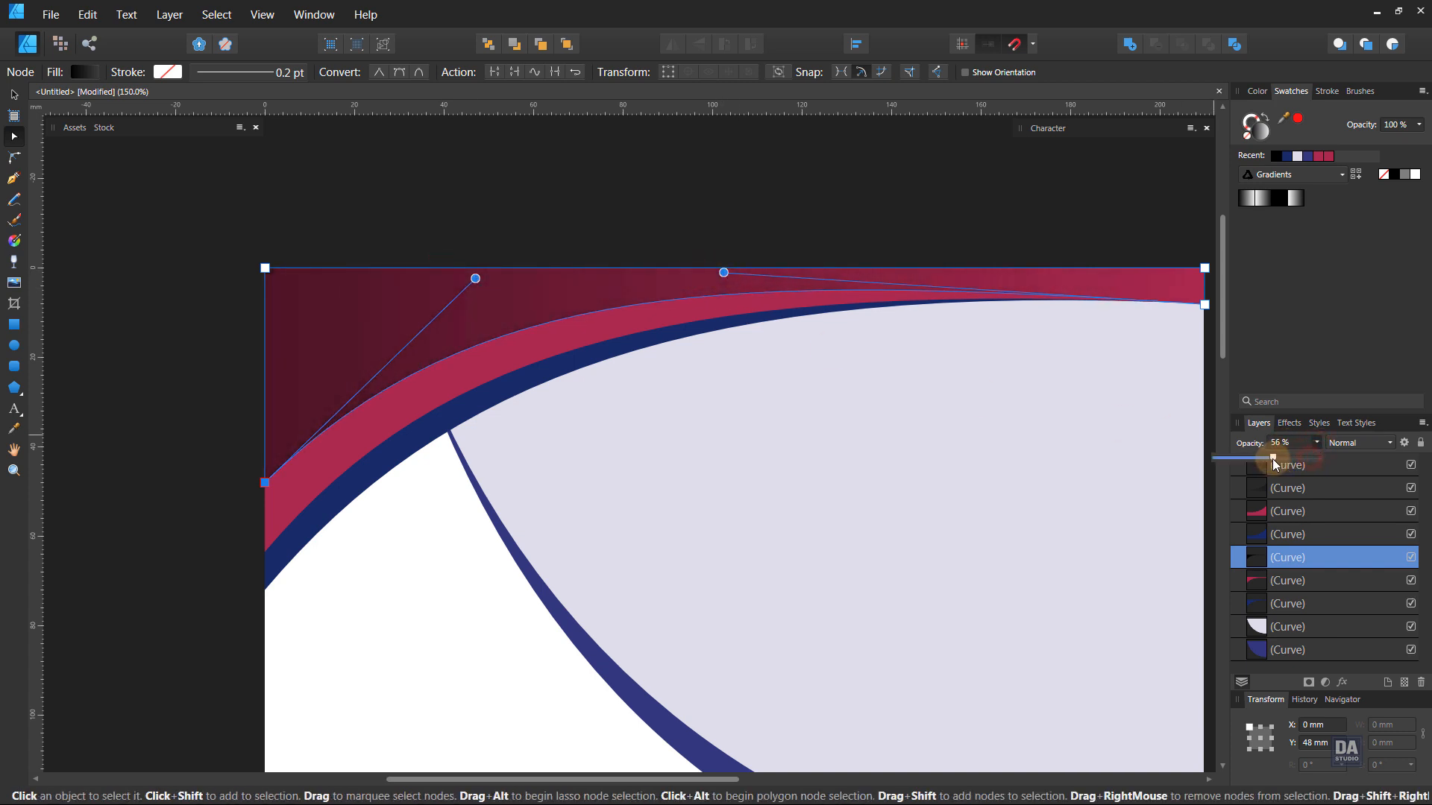
# Duplicate the semi-transparent header shape, raise the copy's lower-left node to about Y 31.8 mm, and adjust both handles for a smooth curve.
pyautogui.rightClick(1330, 553)
pyautogui.click(1280, 306)
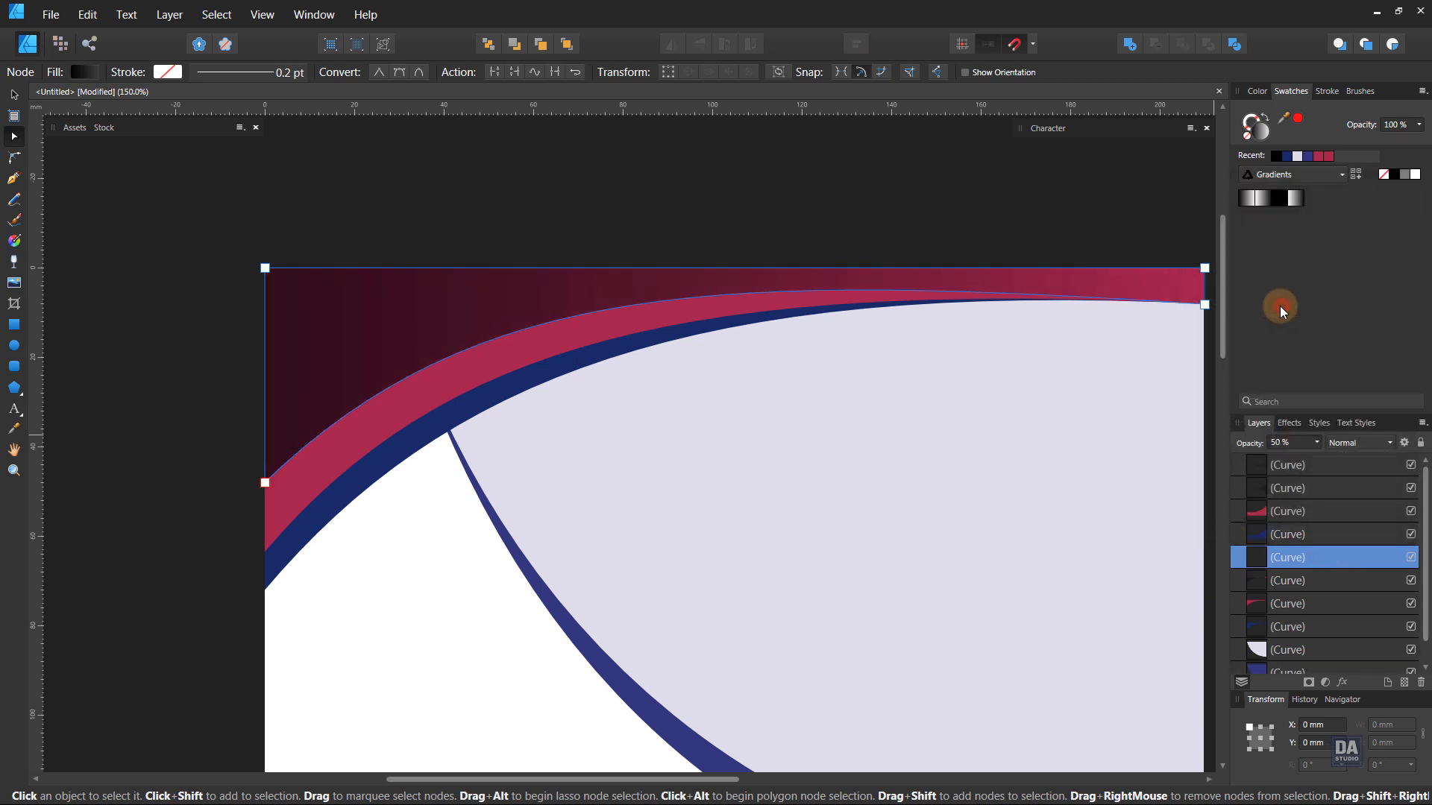
pyautogui.click(265, 484)
pyautogui.moveTo(265, 483); pyautogui.dragTo(539, 229)
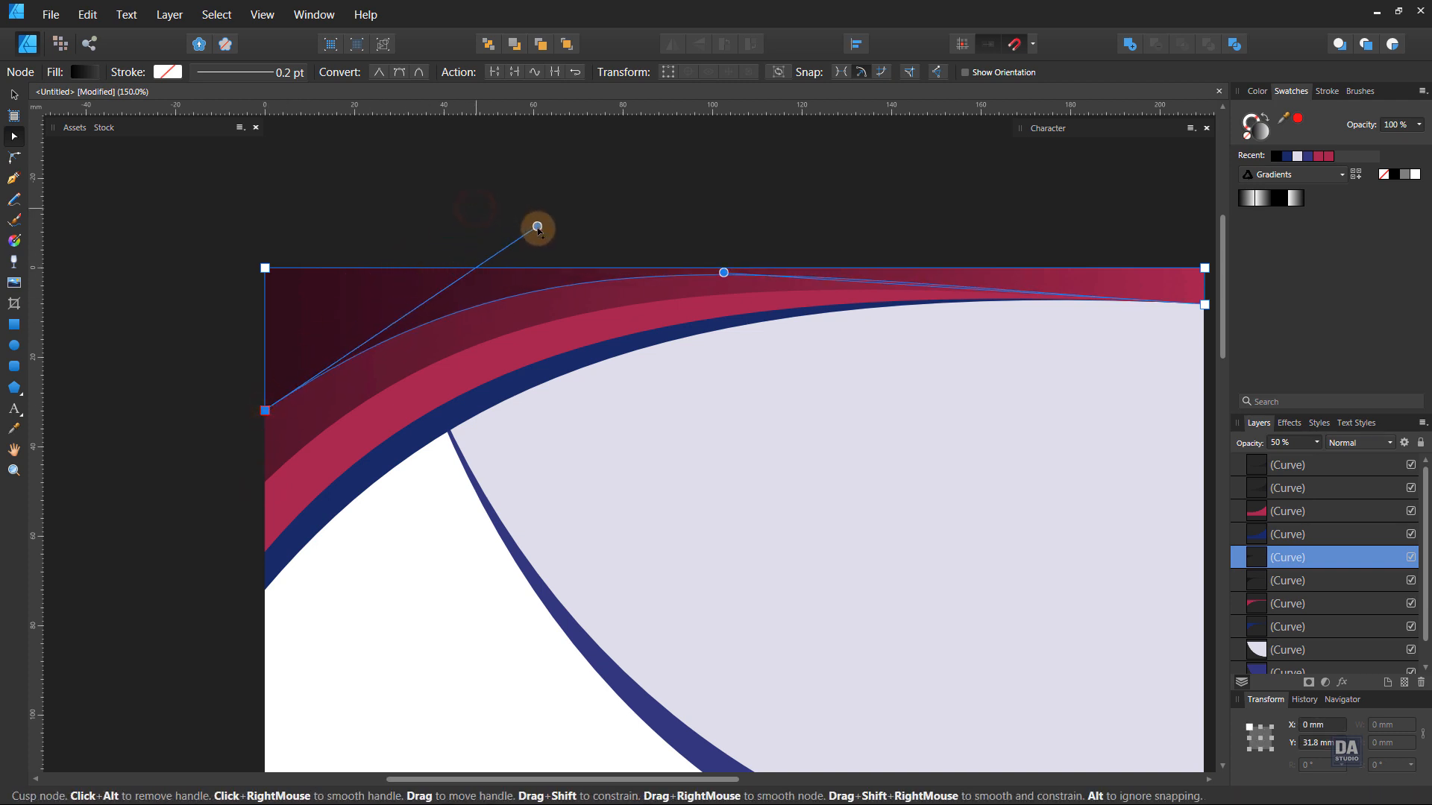
pyautogui.moveTo(725, 275); pyautogui.dragTo(762, 278)
pyautogui.click(767, 231)
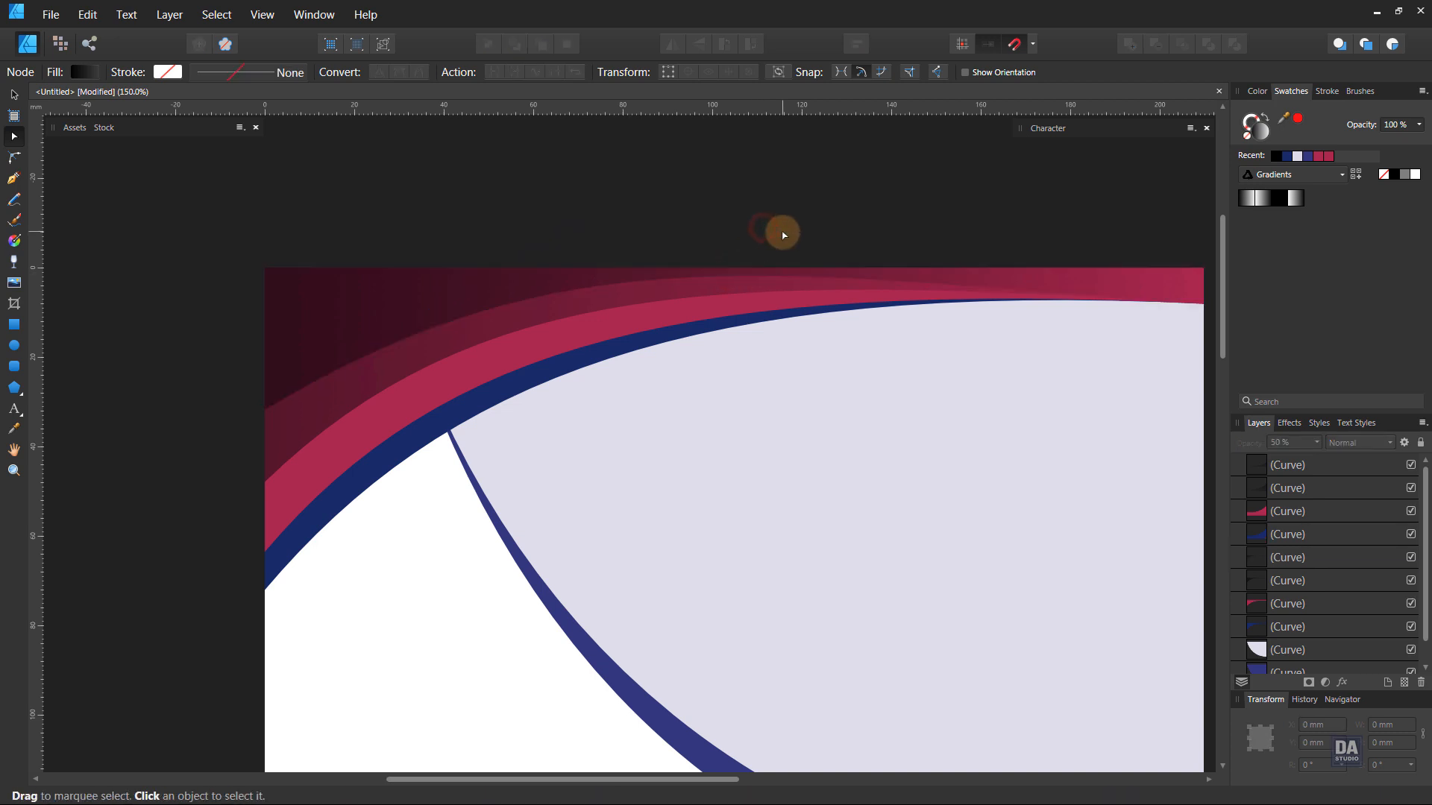
pyautogui.hotkey('ctrl', '0')
pyautogui.press('space')
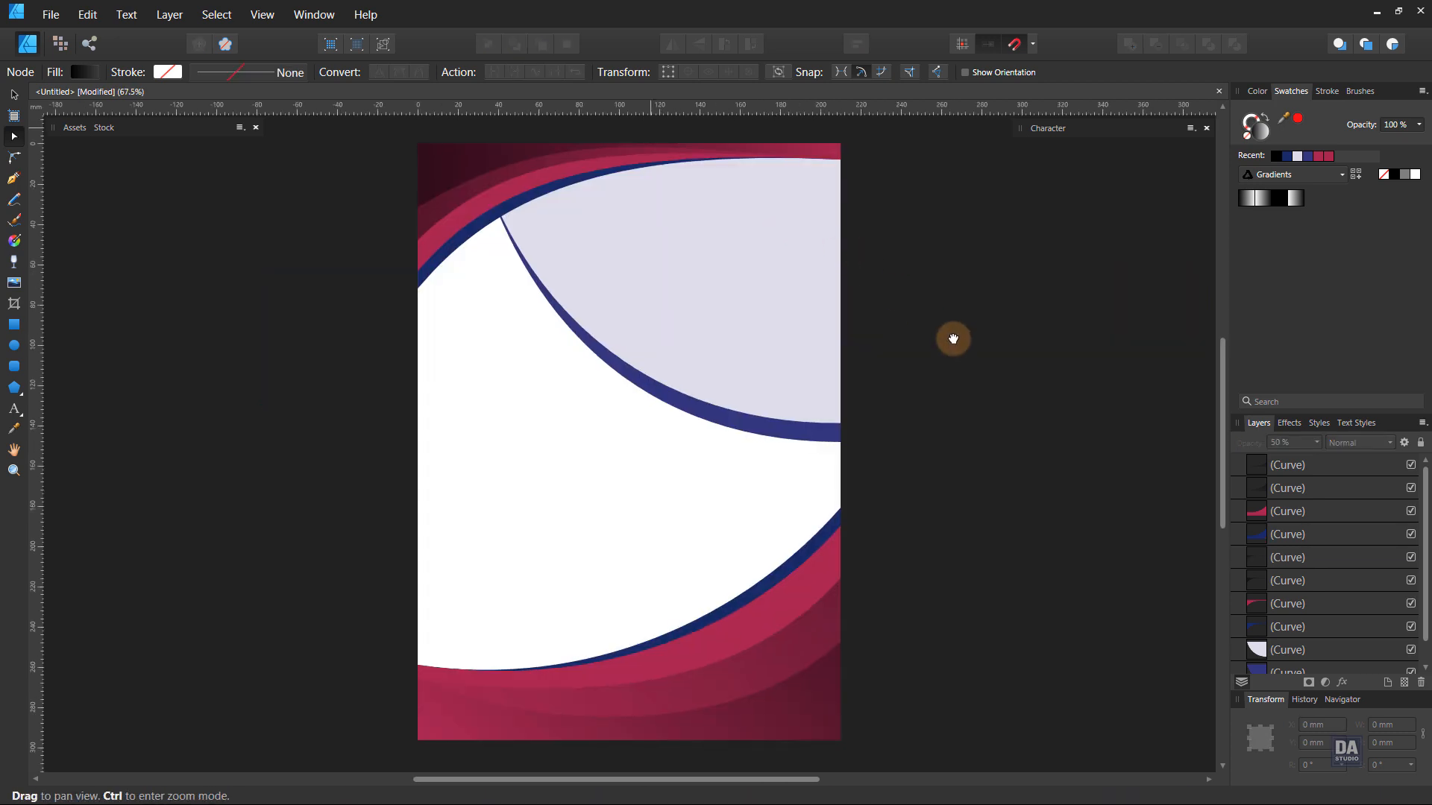
pyautogui.moveTo(953, 340); pyautogui.dragTo(968, 344)
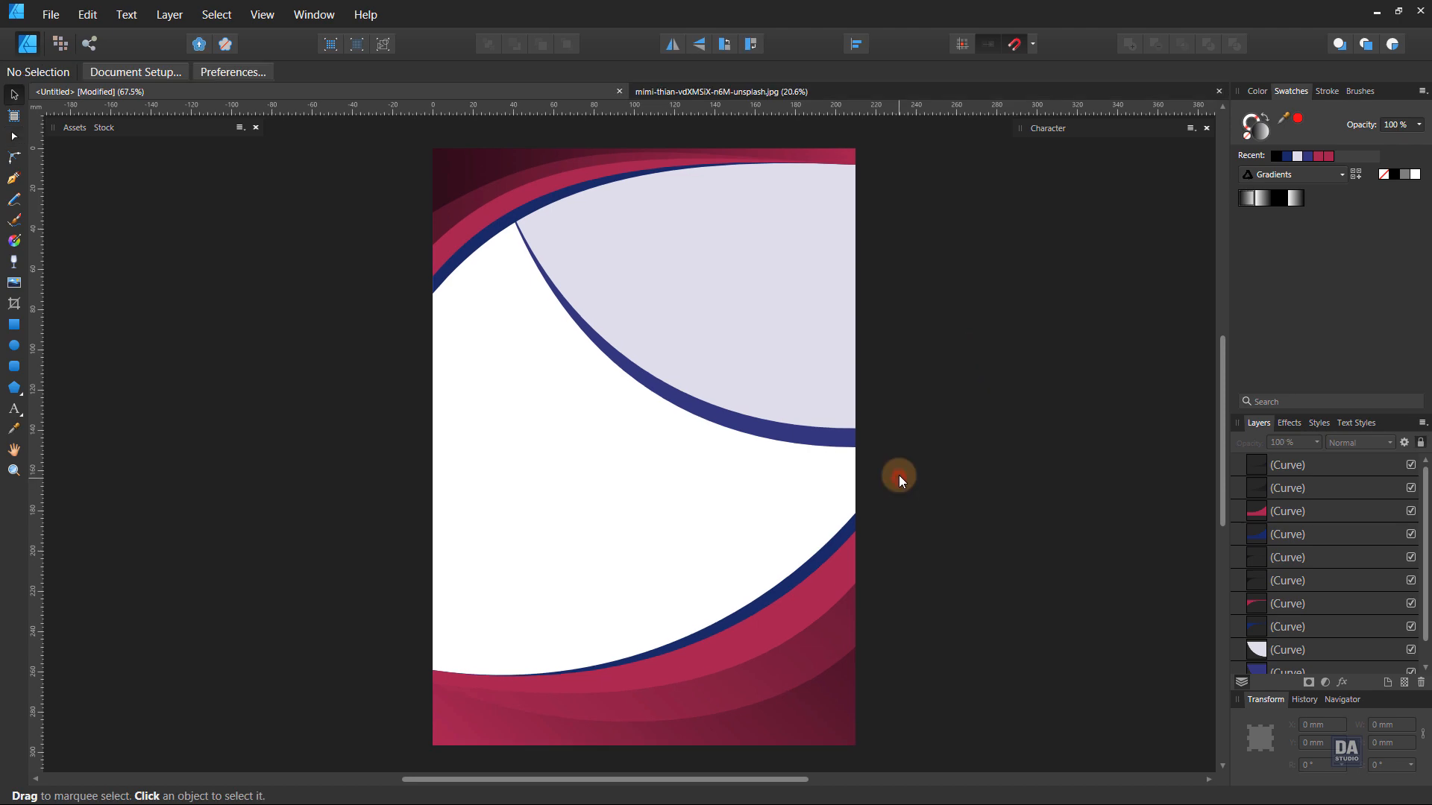
# In the open team photo document, unlock the background image, scale it to about 1000 × 750 px, and copy it.
pyautogui.click(827, 90)
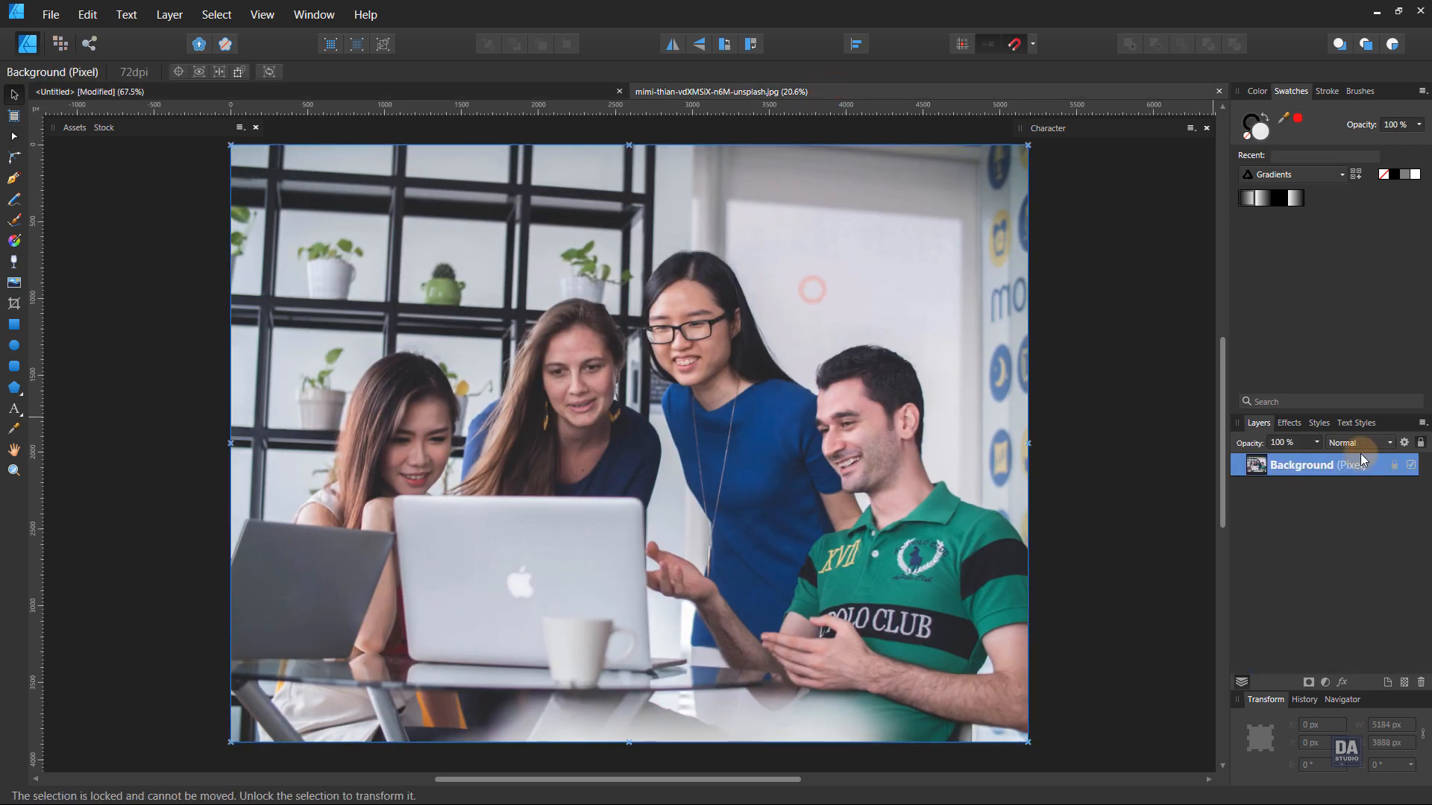
pyautogui.click(1394, 465)
pyautogui.moveTo(1027, 742); pyautogui.dragTo(385, 259)
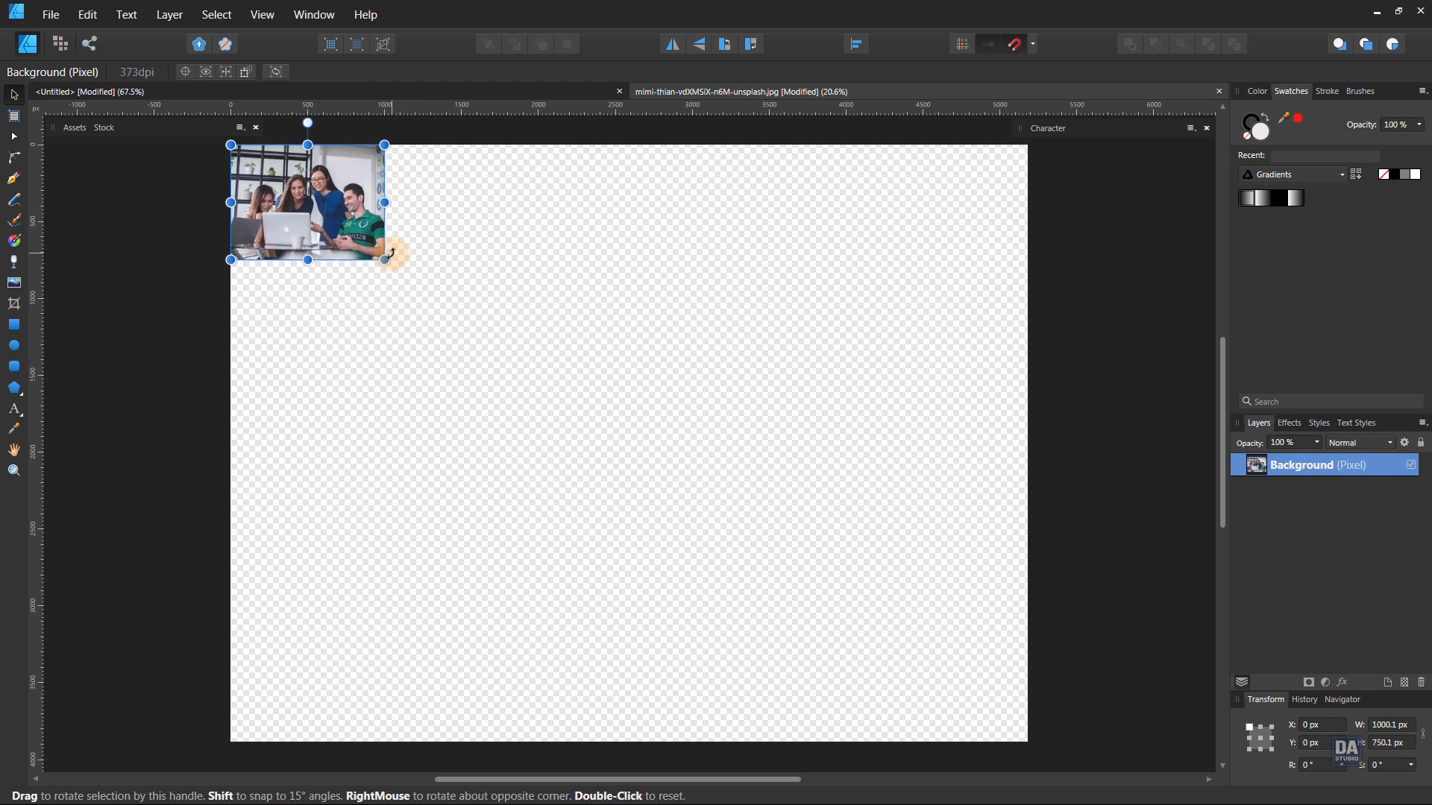
pyautogui.click(86, 17)
pyautogui.click(81, 84)
# Paste the copied team photo inside the lavender curved shape of the flyer.
pyautogui.click(172, 97)
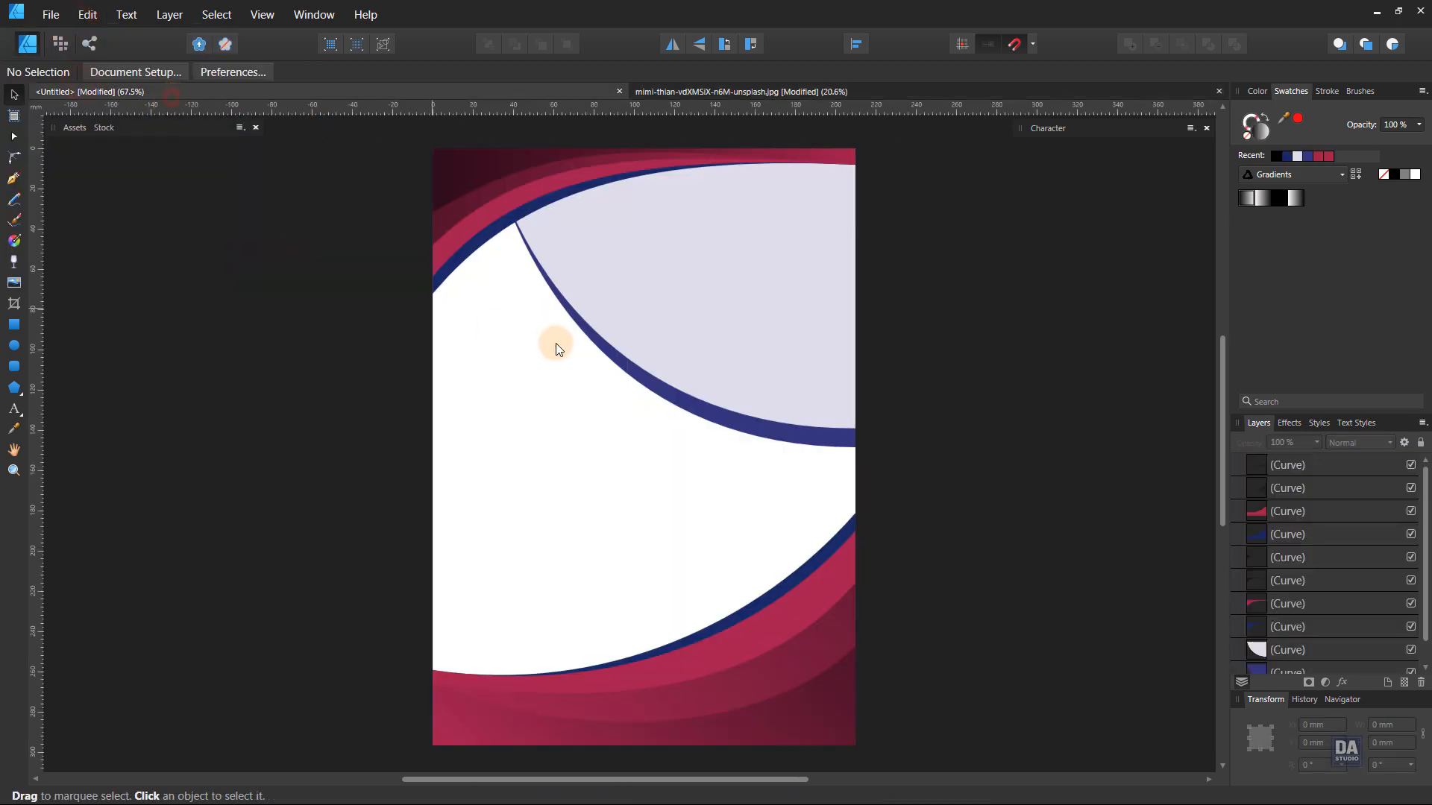
pyautogui.click(656, 315)
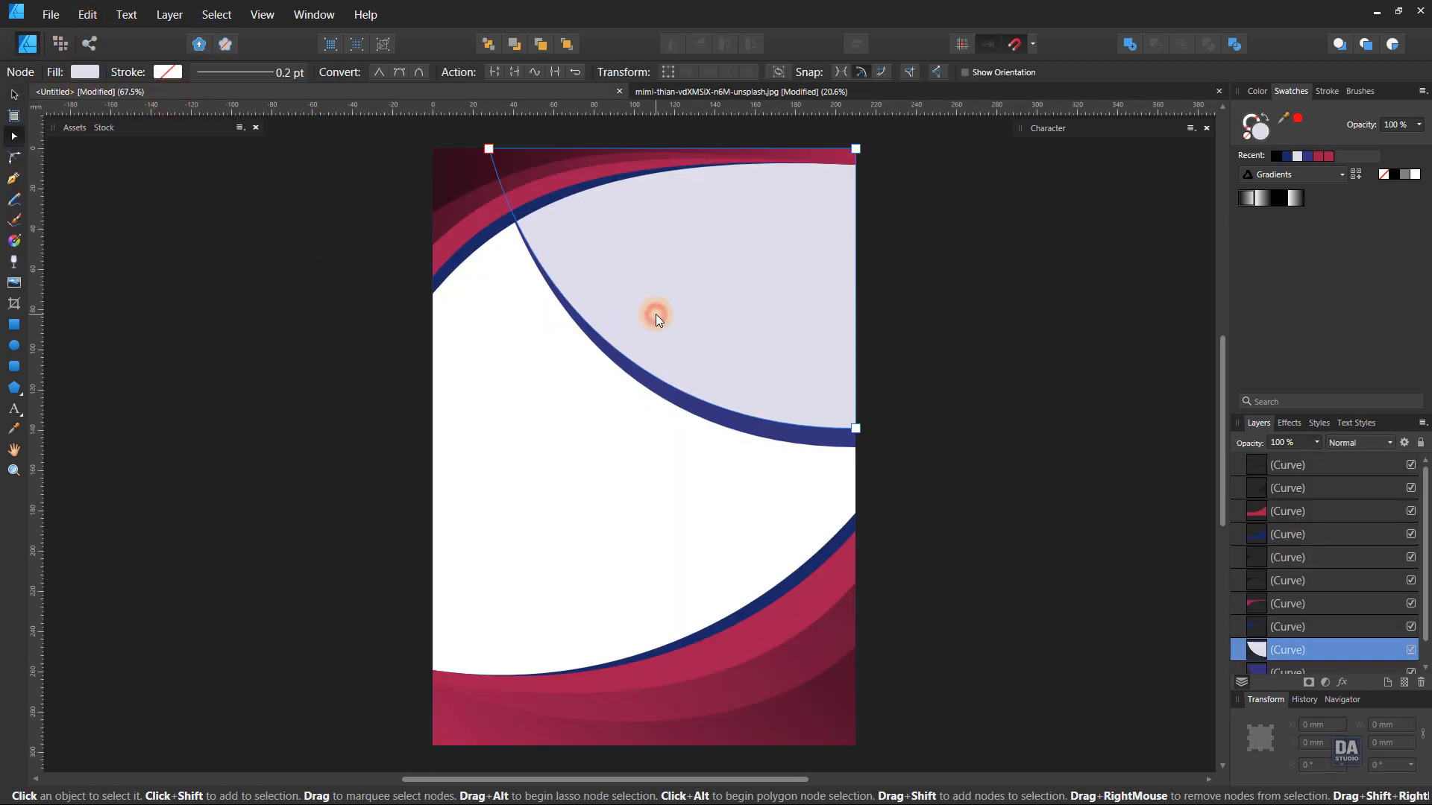
pyautogui.click(86, 15)
pyautogui.click(69, 164)
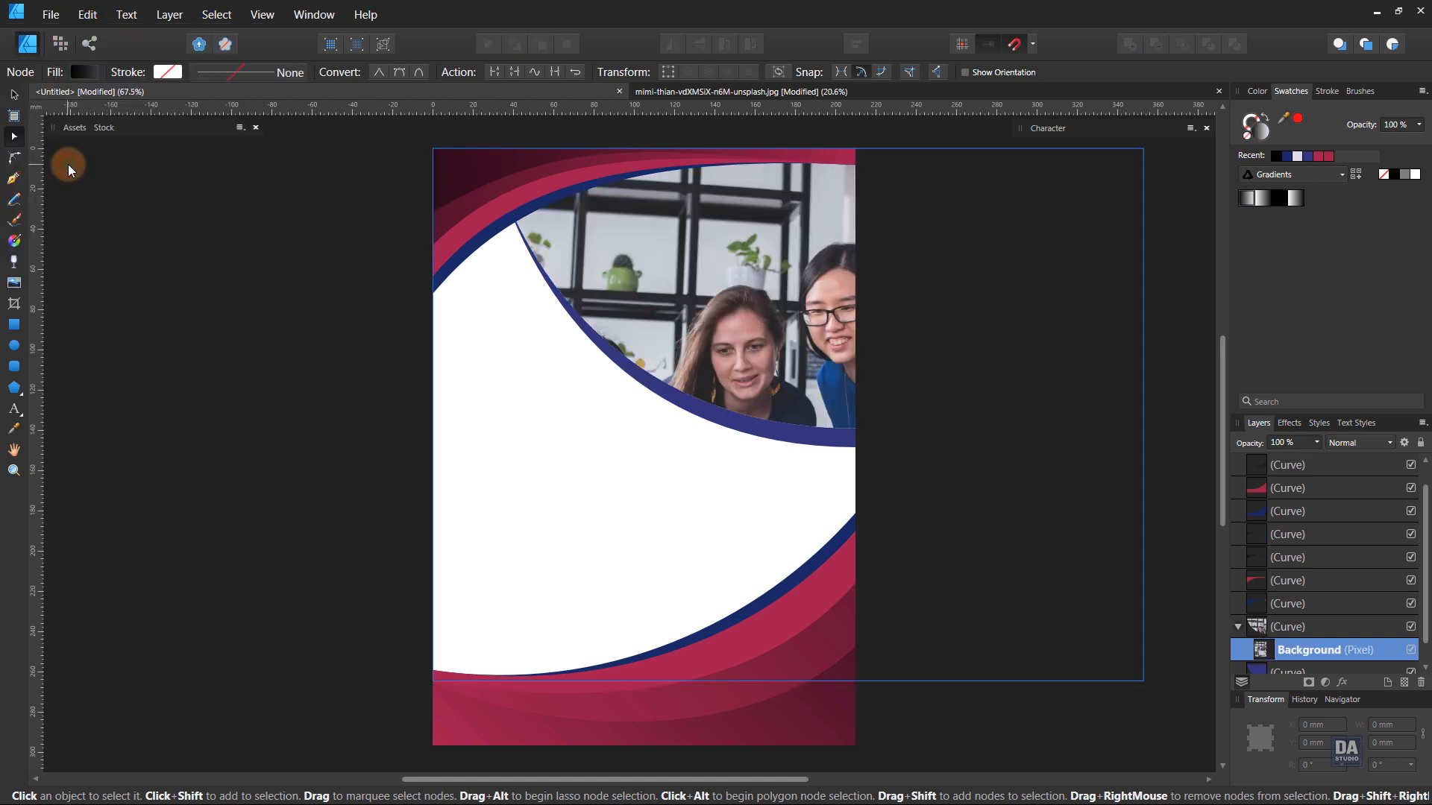
# Scale the clipped photo to about 232 × 174 mm and position it at about X -11 mm, Y -14 mm.
pyautogui.press('v')
pyautogui.moveTo(1140, 679); pyautogui.dragTo(881, 484)
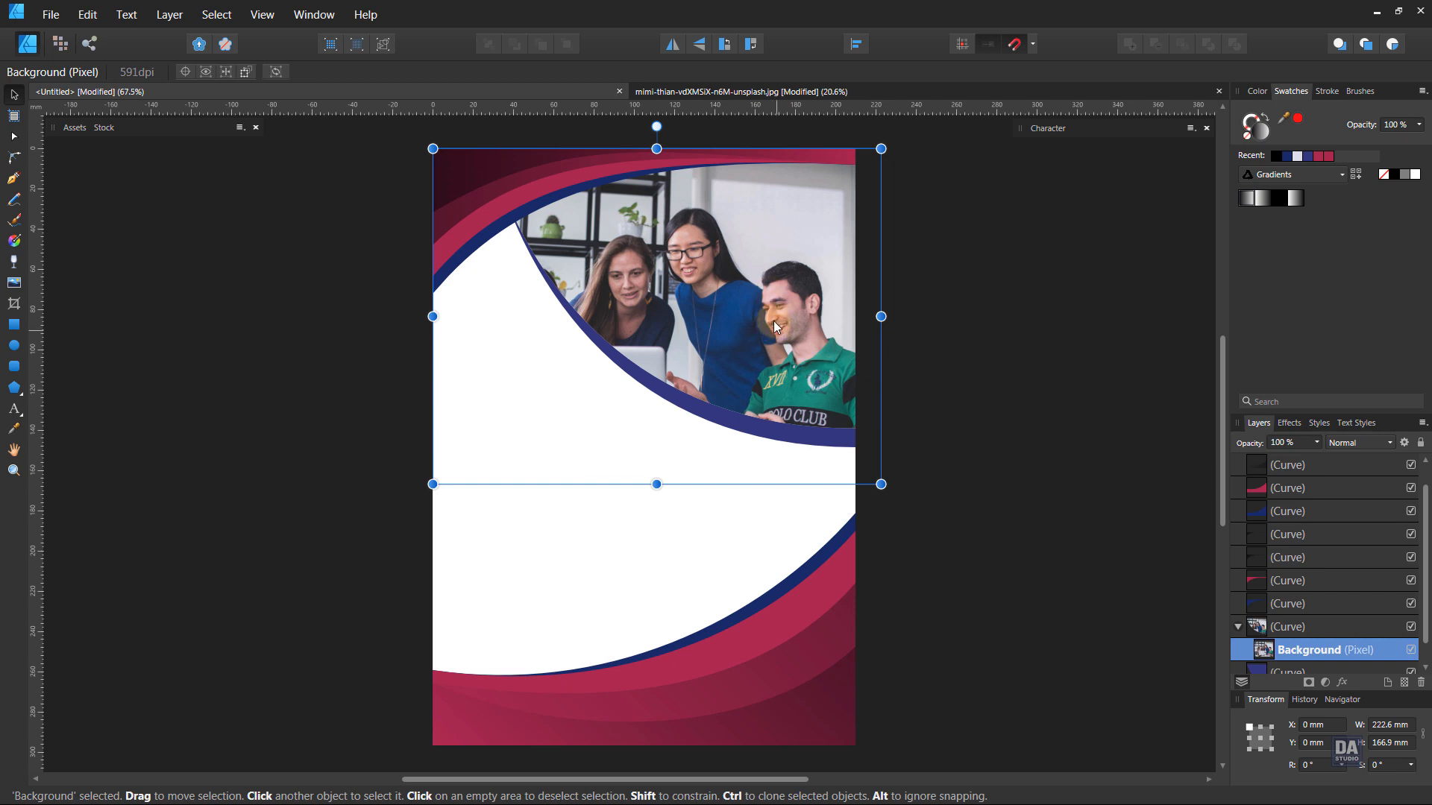
pyautogui.moveTo(432, 484); pyautogui.dragTo(413, 482)
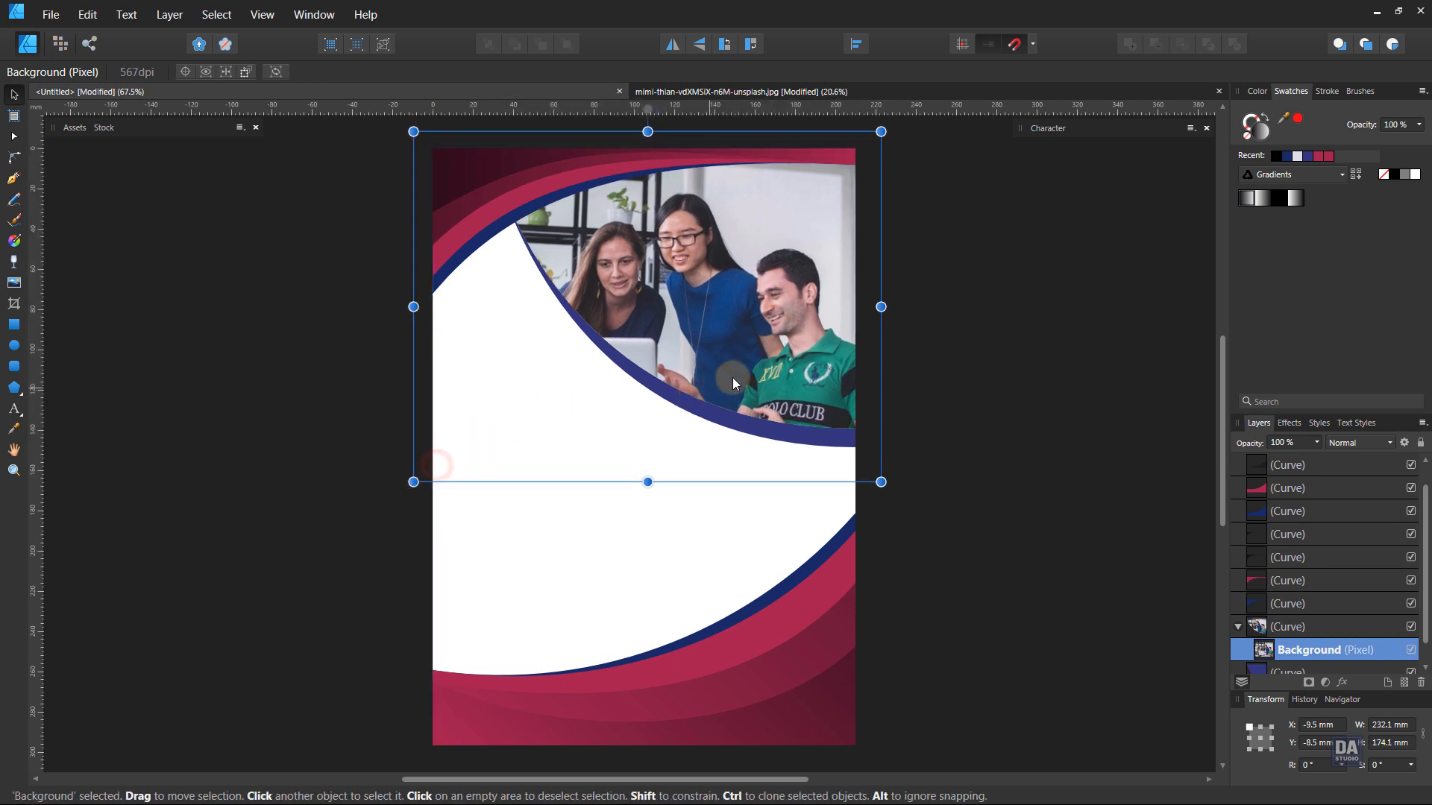
pyautogui.moveTo(732, 385); pyautogui.dragTo(730, 373)
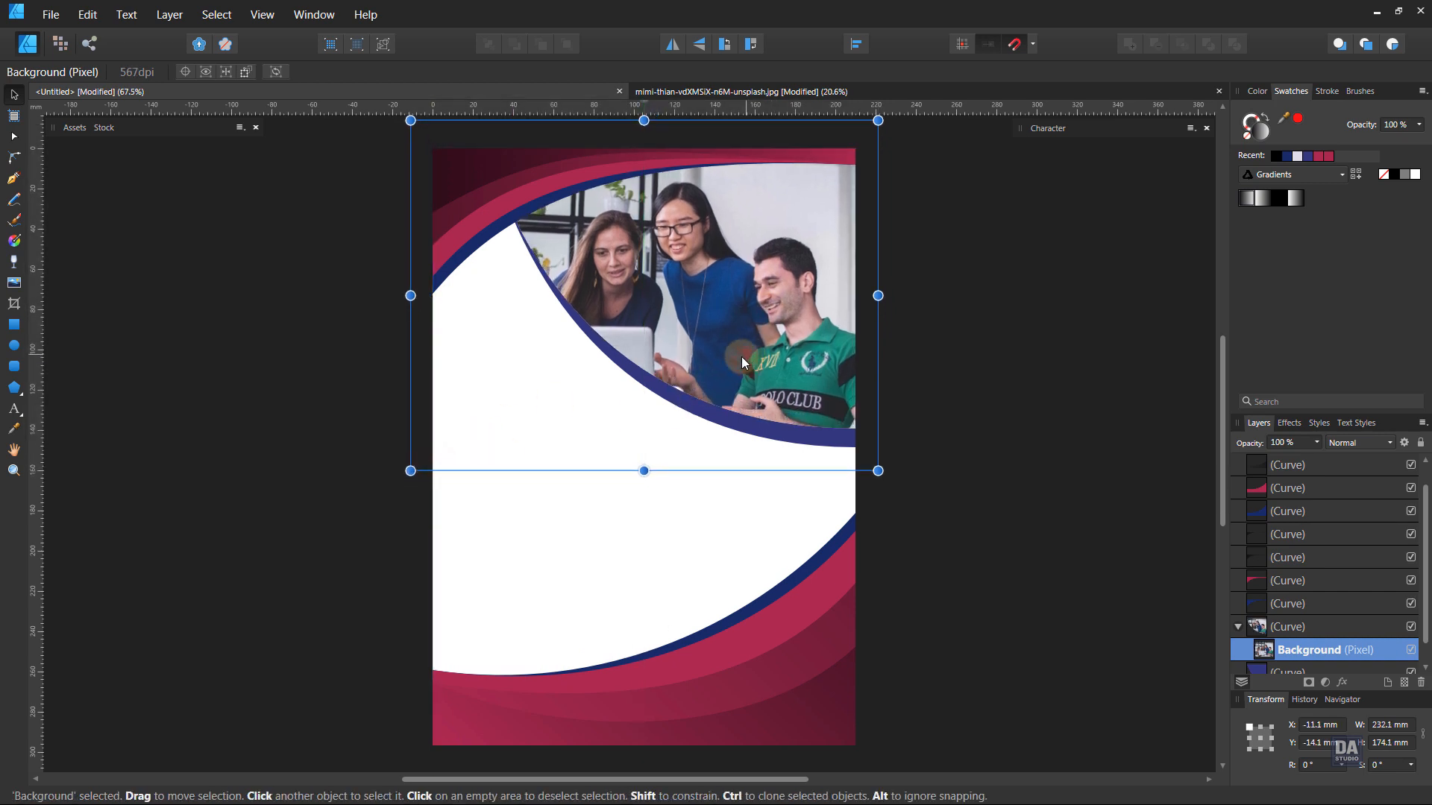
# Add a Brightness / Contrast adjustment to the photo, fine-tune its contrast and brightness, and collapse the photo's layer.
pyautogui.click(1325, 684)
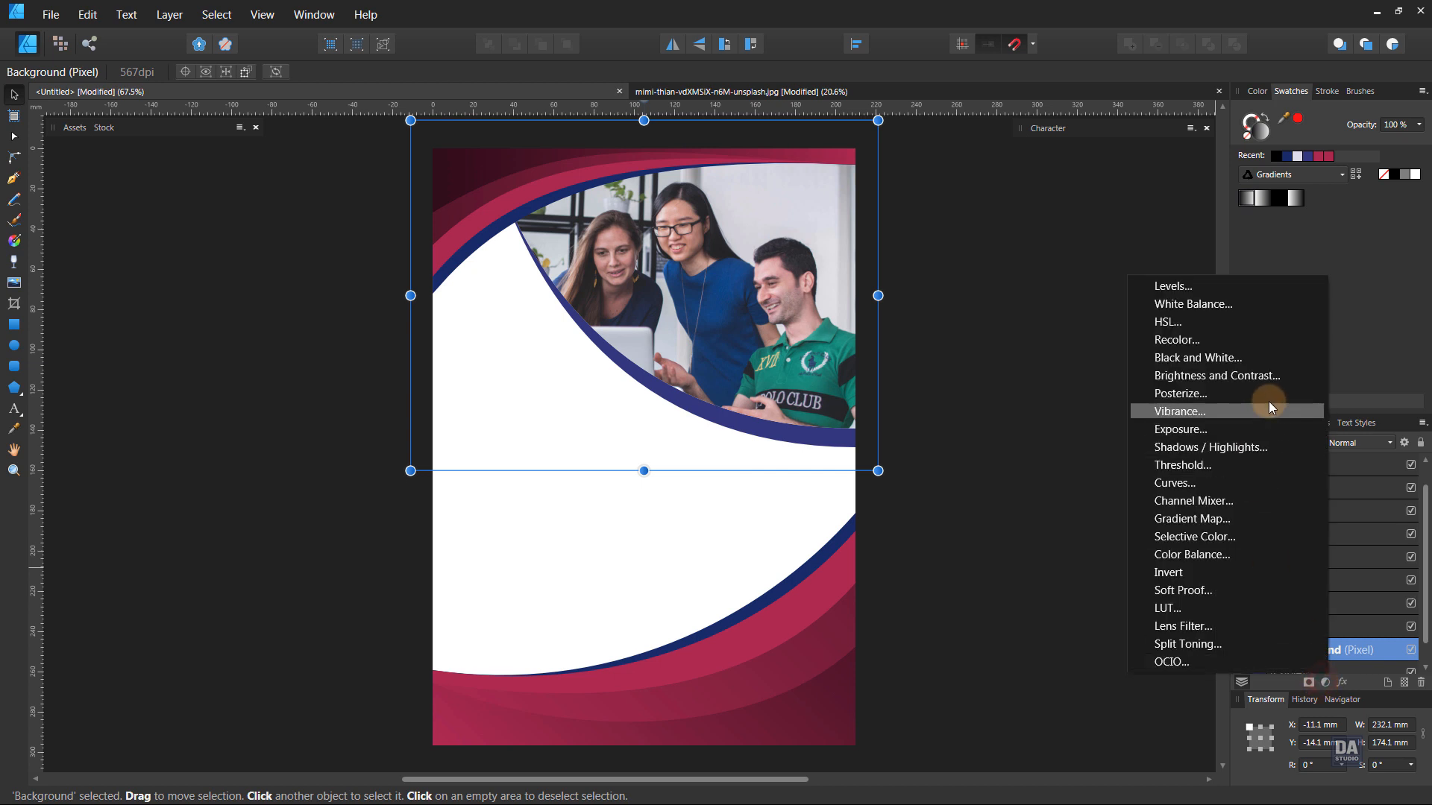
pyautogui.click(1269, 377)
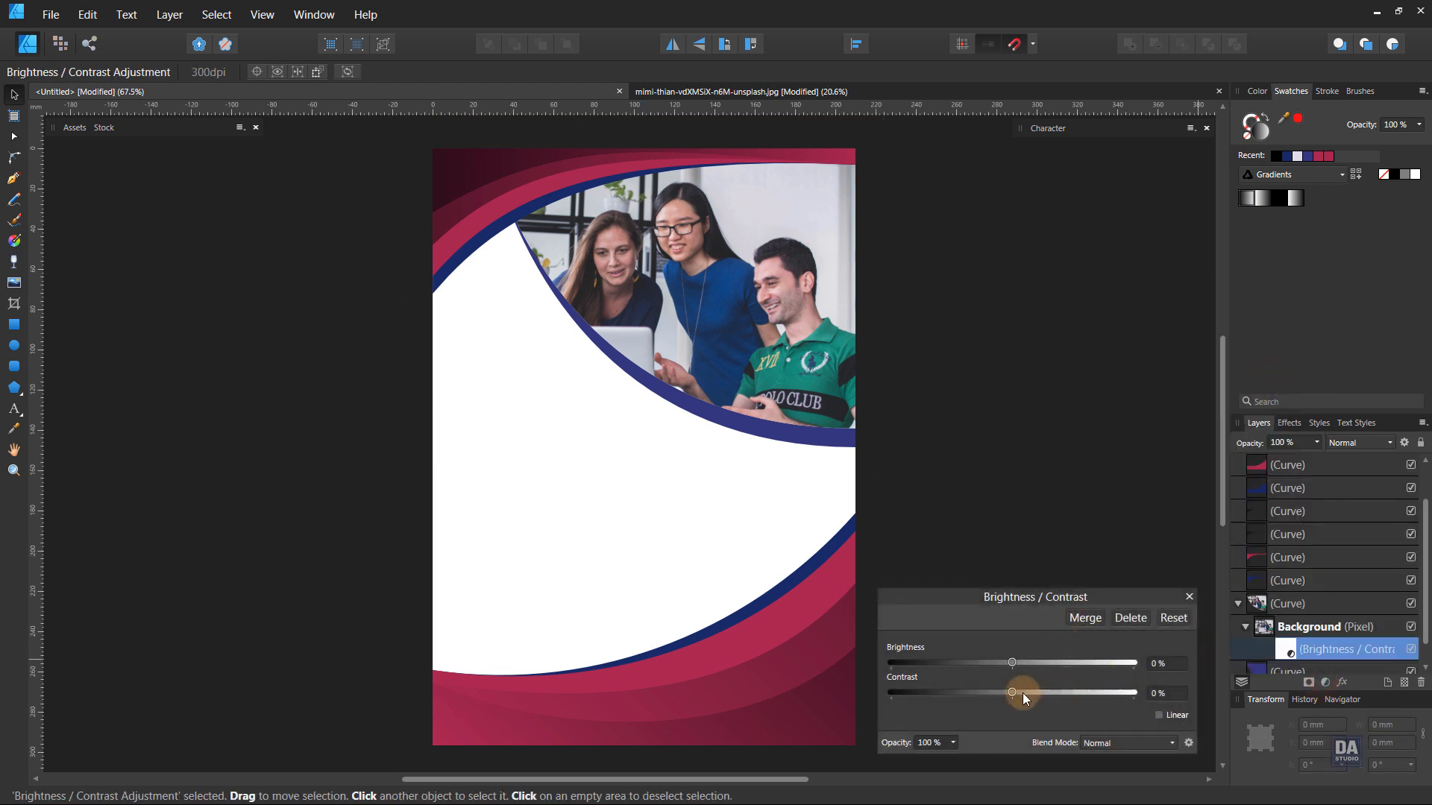
pyautogui.moveTo(1013, 692); pyautogui.dragTo(1013, 661)
pyautogui.click(1191, 594)
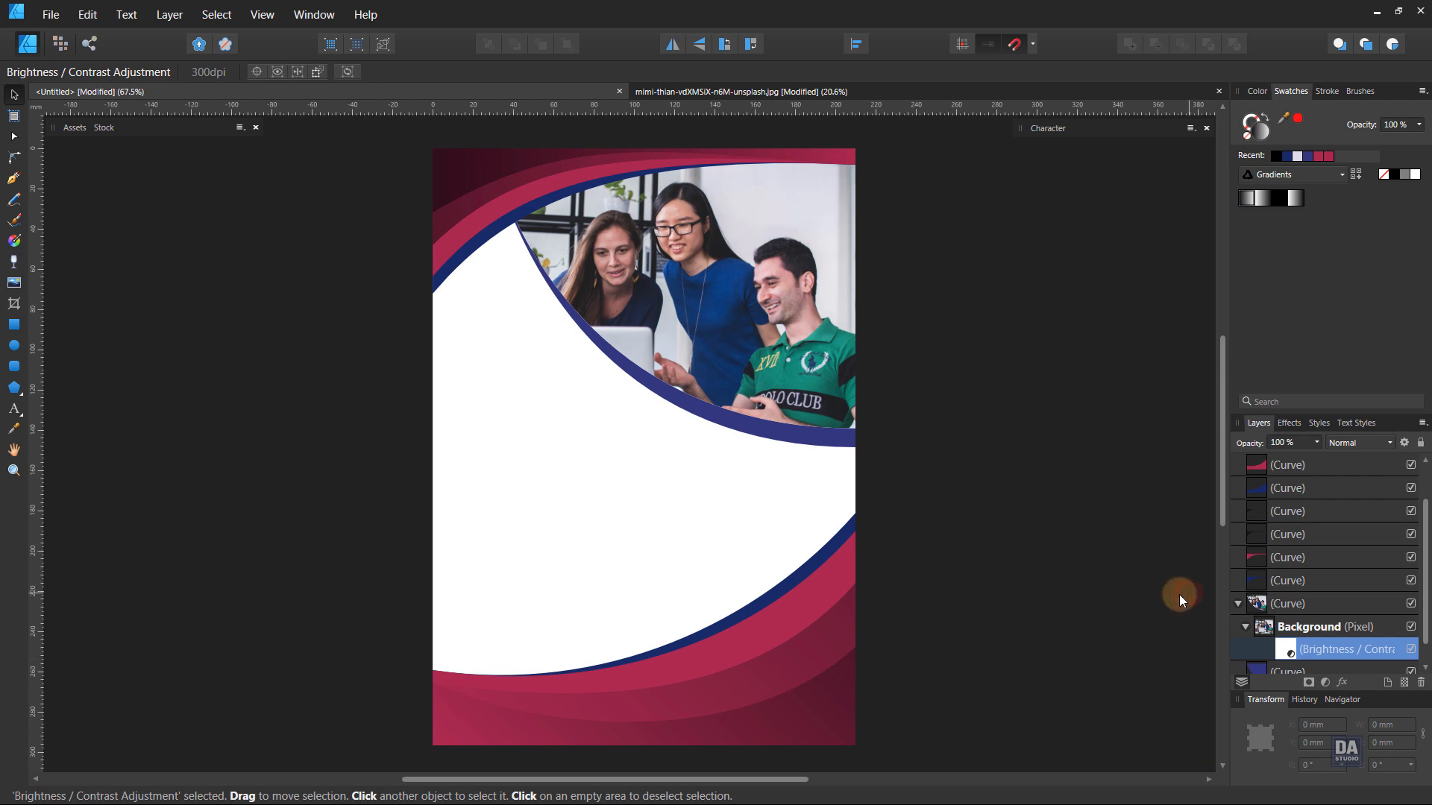
pyautogui.click(1239, 603)
pyautogui.click(1000, 544)
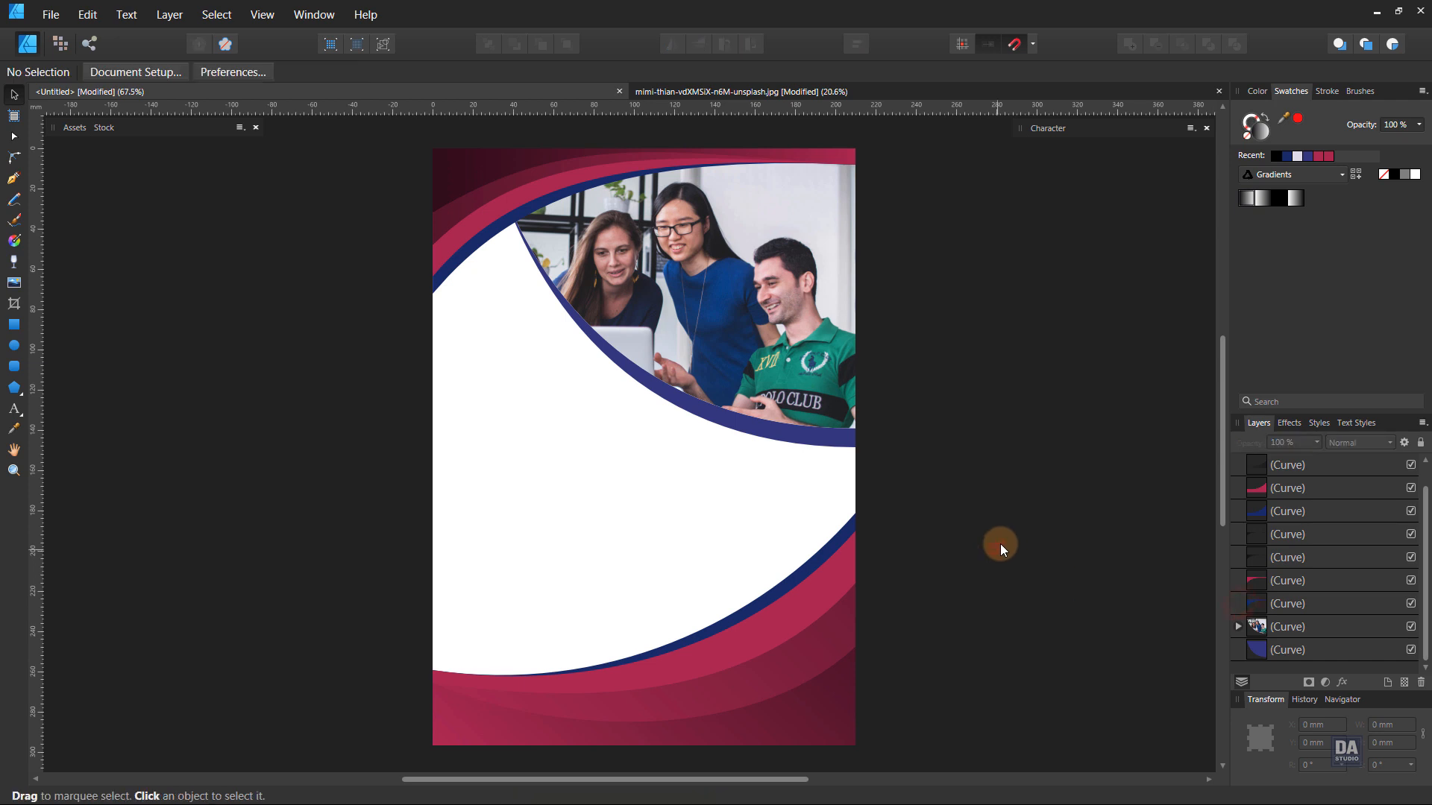
pyautogui.moveTo(985, 534); pyautogui.dragTo(1004, 535)
# Place the white Design Art Studio logo from the Sample Text assets in the header's upper-left corner, about 21 mm wide.
pyautogui.click(148, 177)
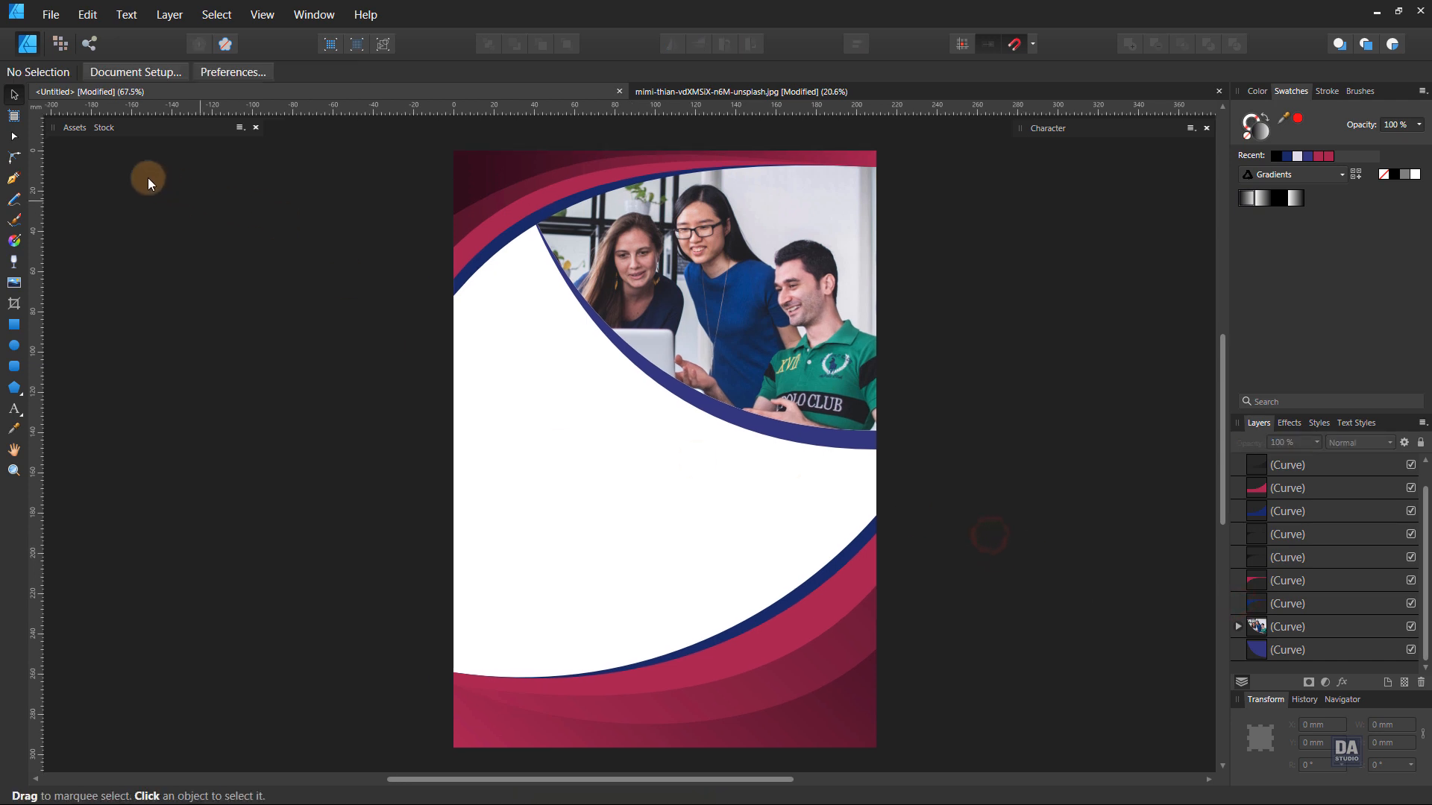
pyautogui.click(76, 128)
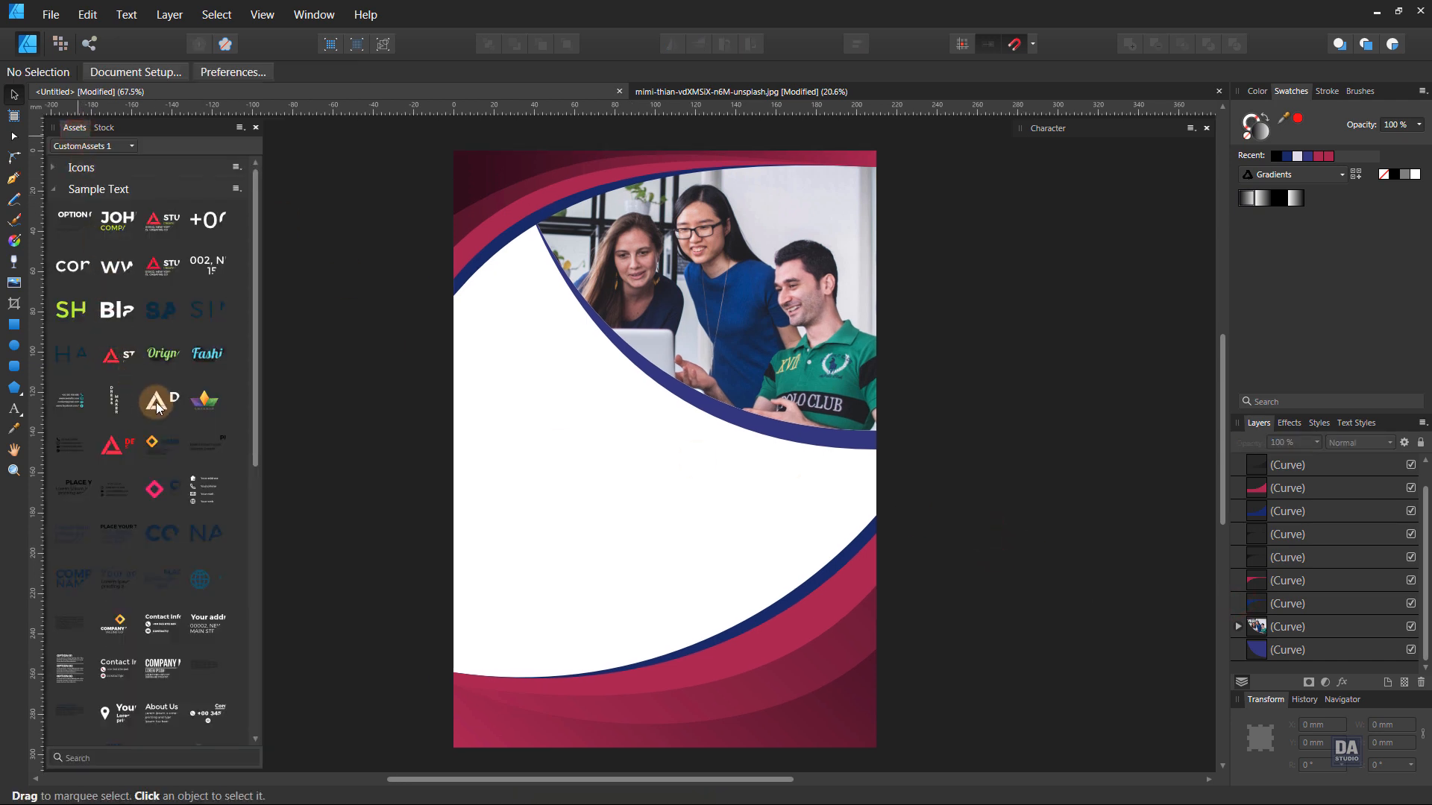
pyautogui.moveTo(432, 259); pyautogui.dragTo(498, 177)
# Place the "The Corporate Business Brochure" text asset in the white area below the photo, about 170 mm wide at the left margin.
pyautogui.scroll(-10, 183, 552)
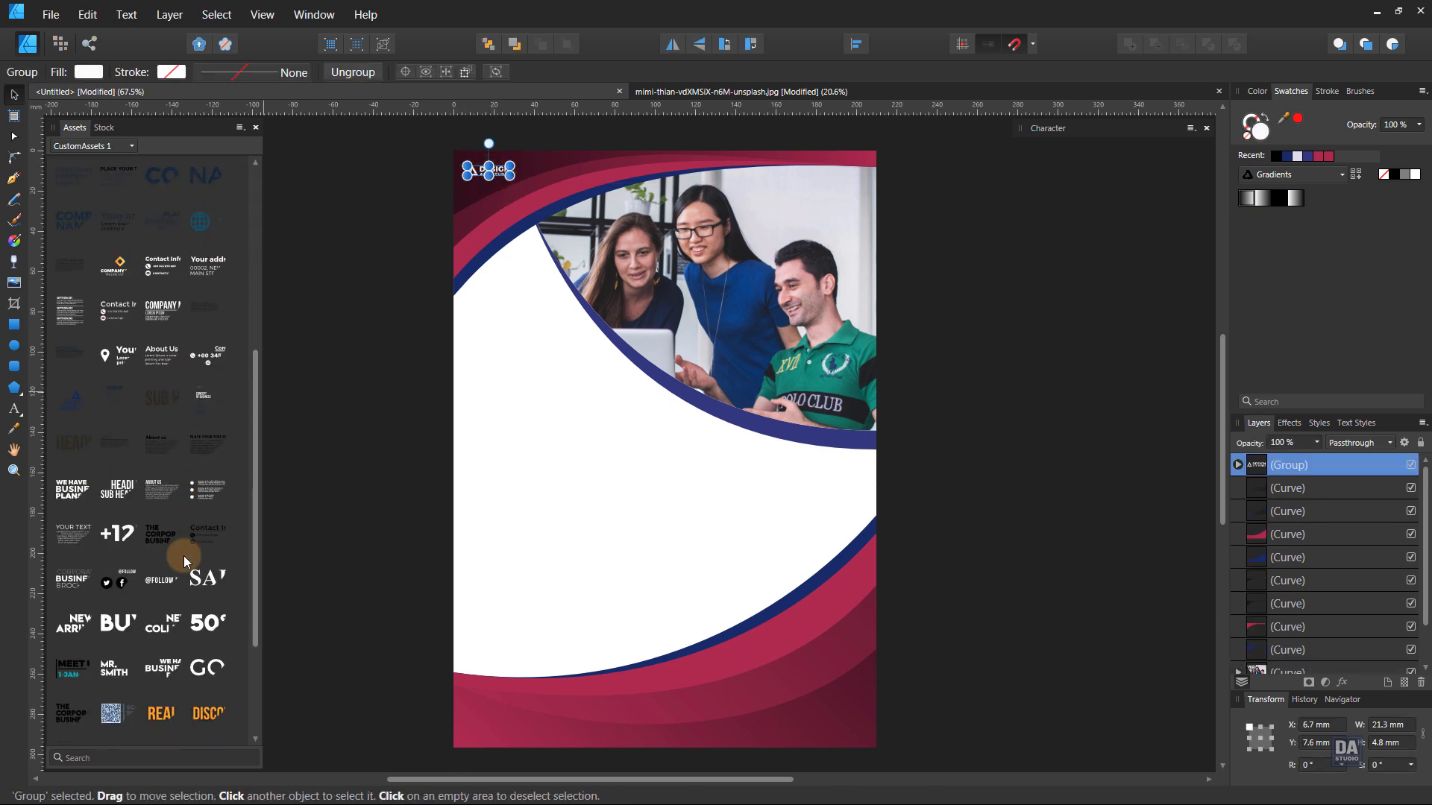
pyautogui.moveTo(154, 494); pyautogui.dragTo(556, 437)
pyautogui.moveTo(1116, 579); pyautogui.dragTo(762, 478)
# Replace the heading text with "BROCHURE TEMPLATE" on two lines.
pyautogui.doubleClick(604, 470)
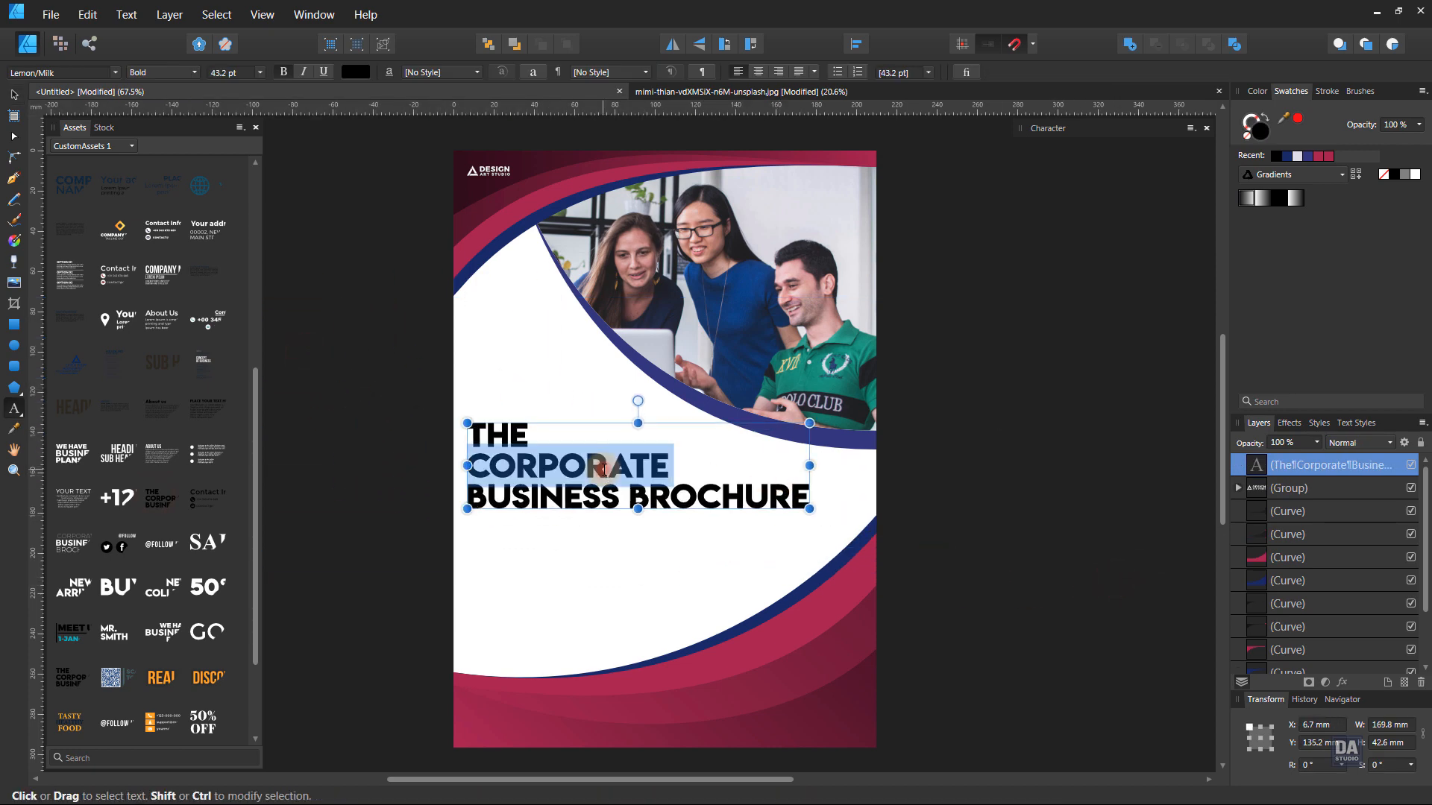
pyautogui.hotkey('ctrl', 'a')
pyautogui.press('Delete')
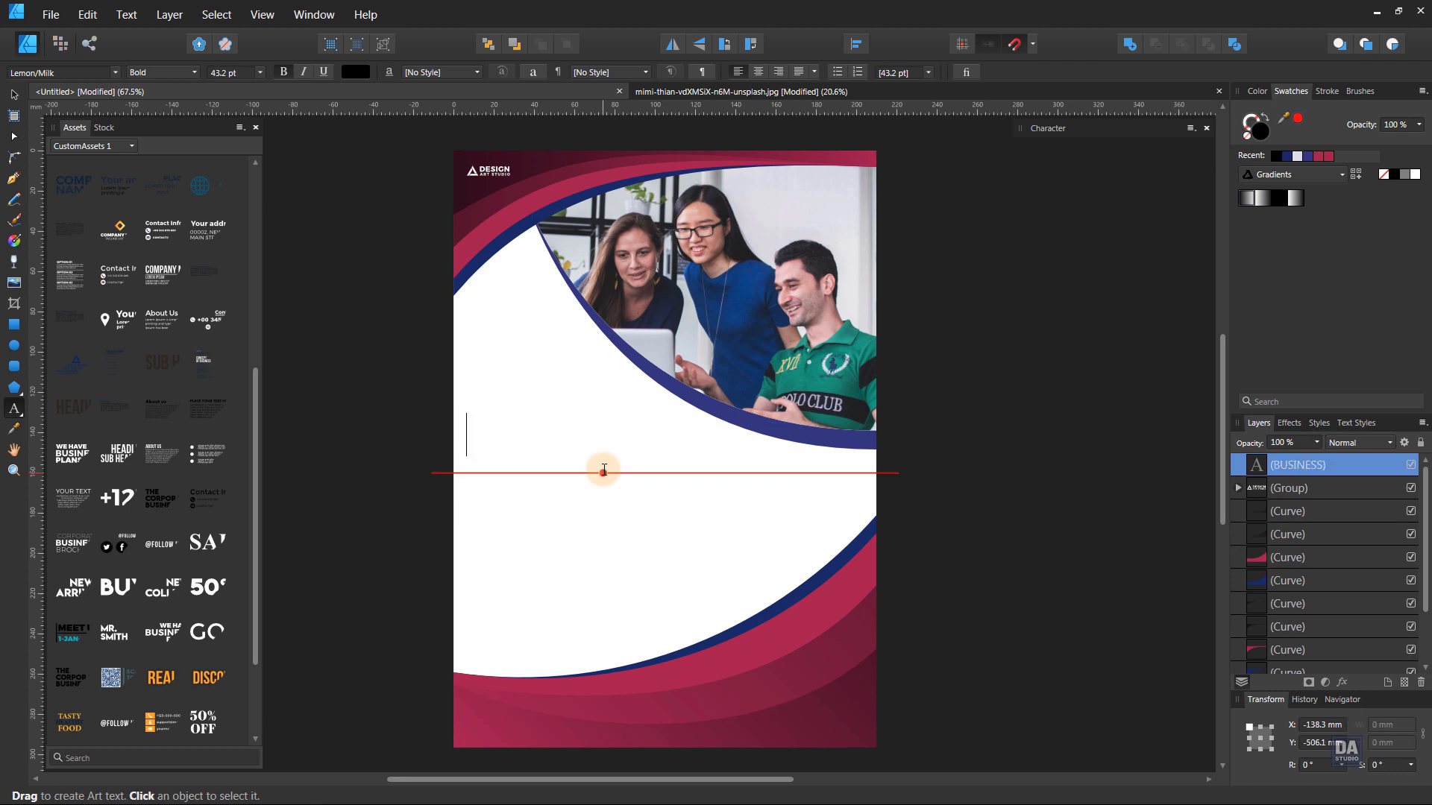
pyautogui.write('BROCH')
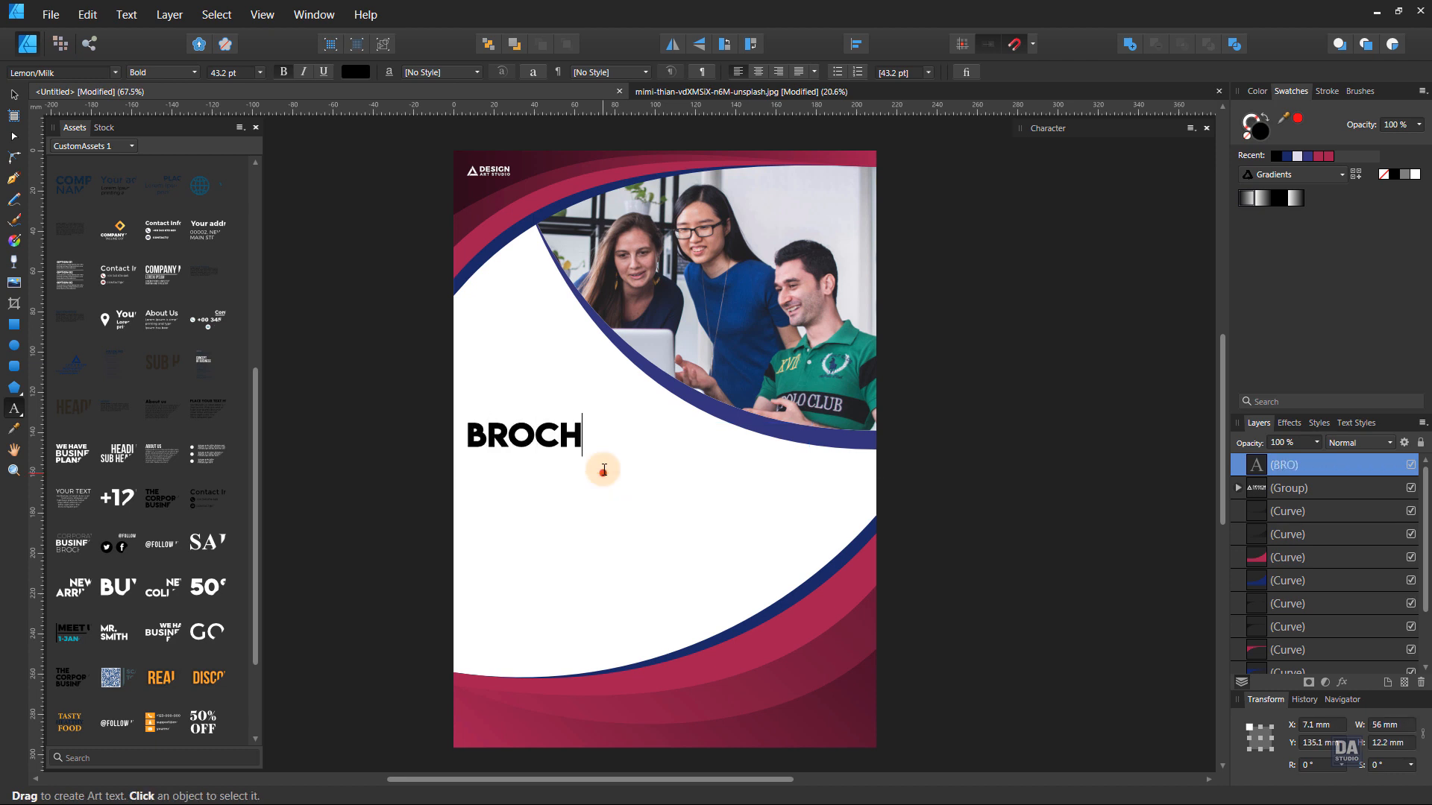
pyautogui.write('URE')
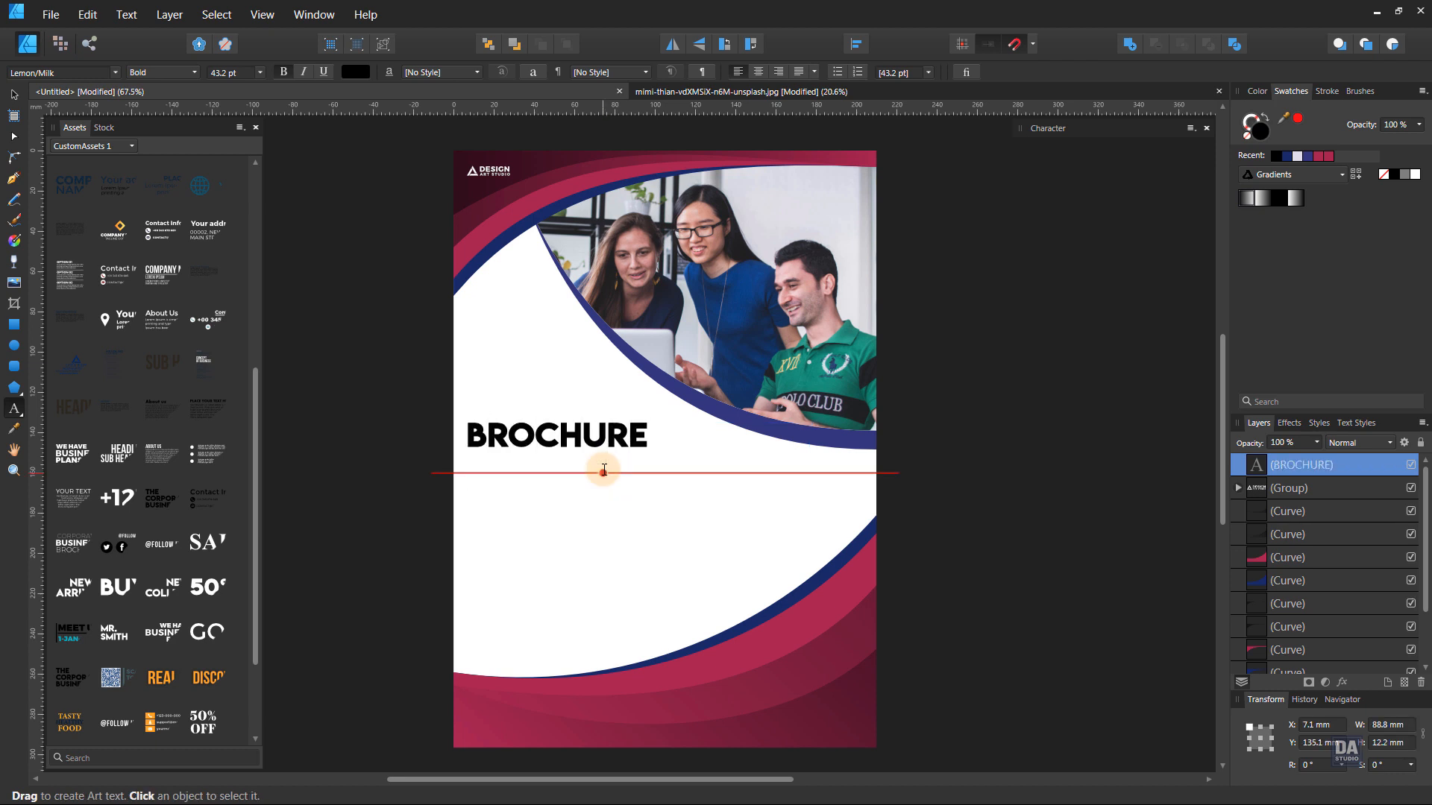
pyautogui.press('Return')
pyautogui.write('TEMPLATE')
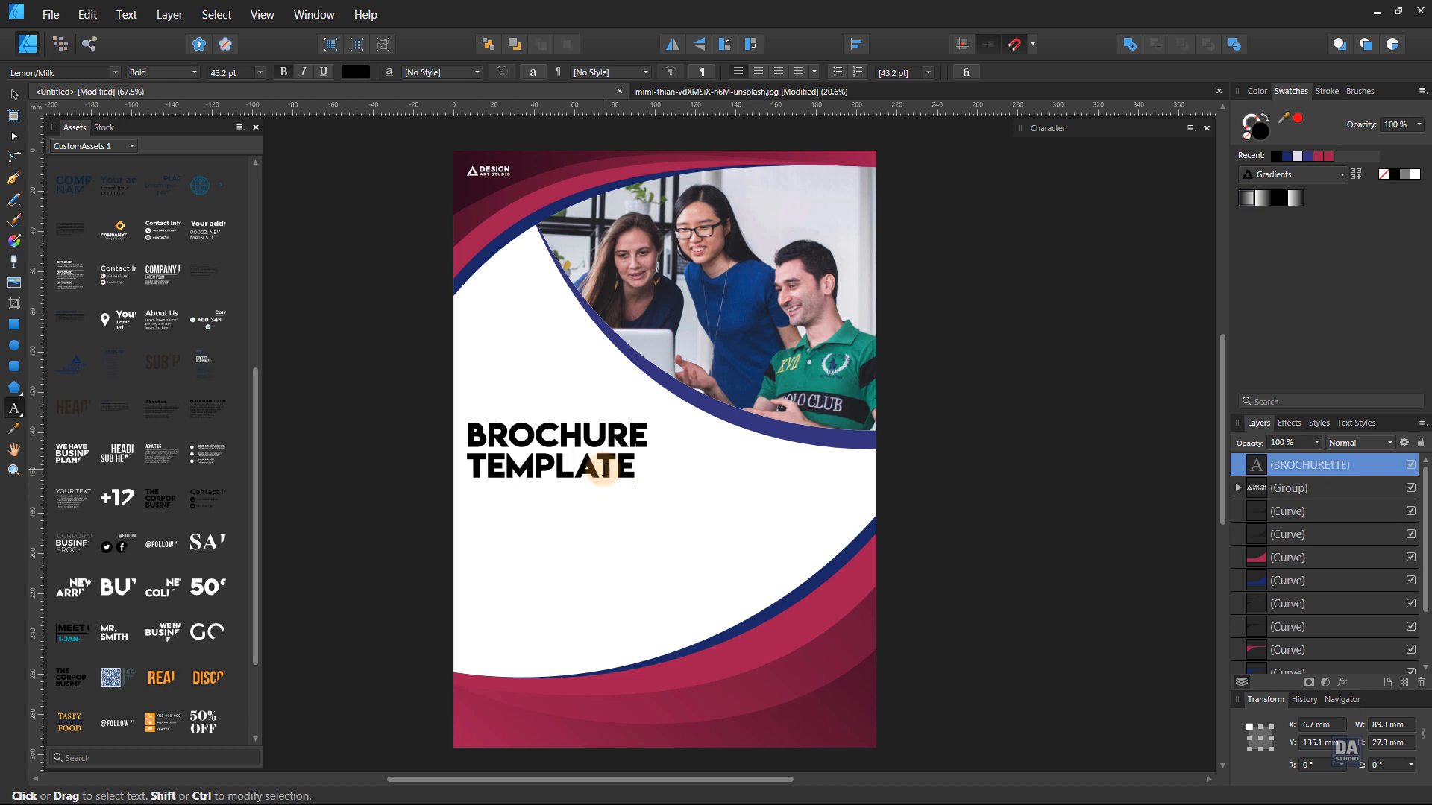
# Enlarge the heading to about 98 × 30 mm and move it up to about Y 130 mm.
pyautogui.click(383, 270)
pyautogui.click(14, 95)
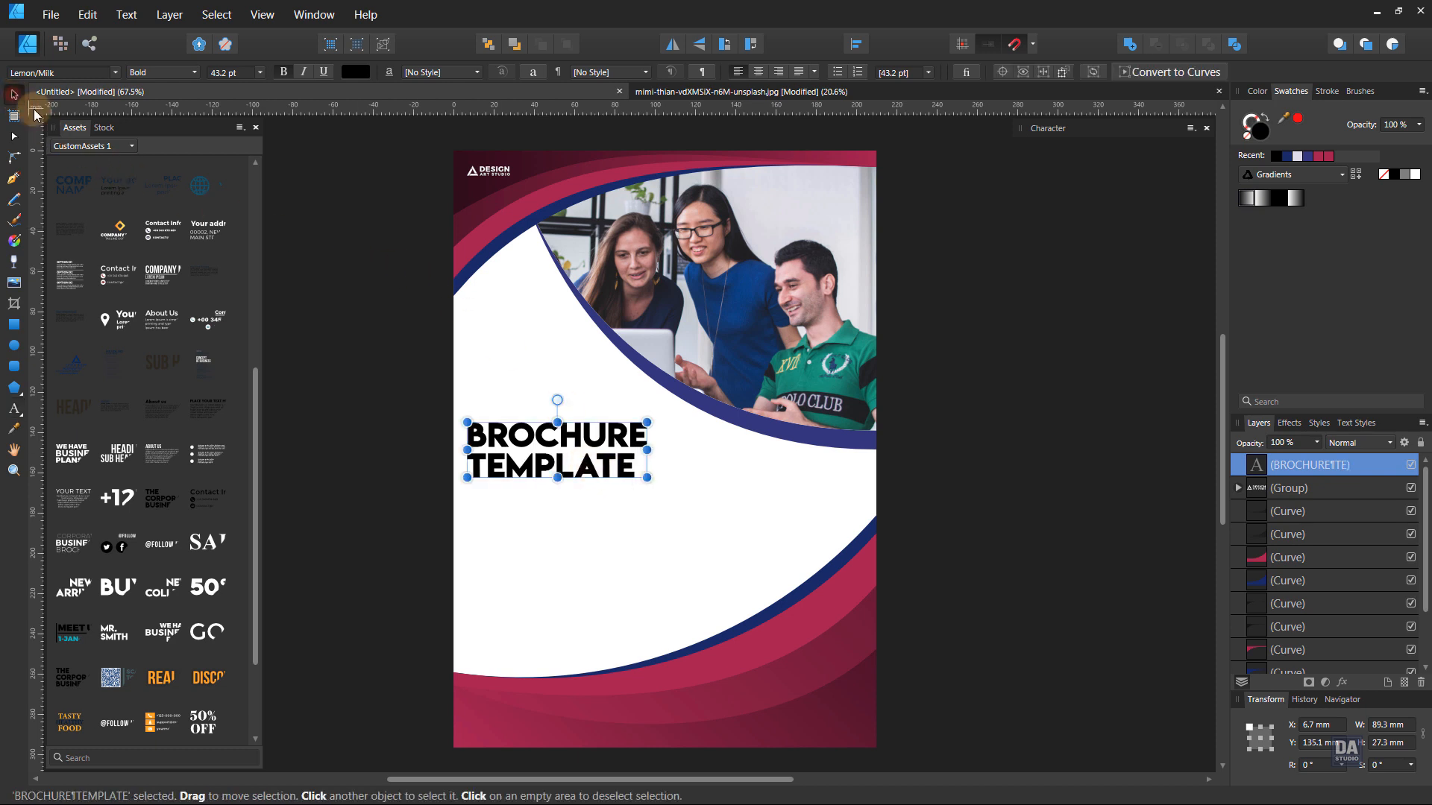
pyautogui.moveTo(645, 478); pyautogui.dragTo(597, 453)
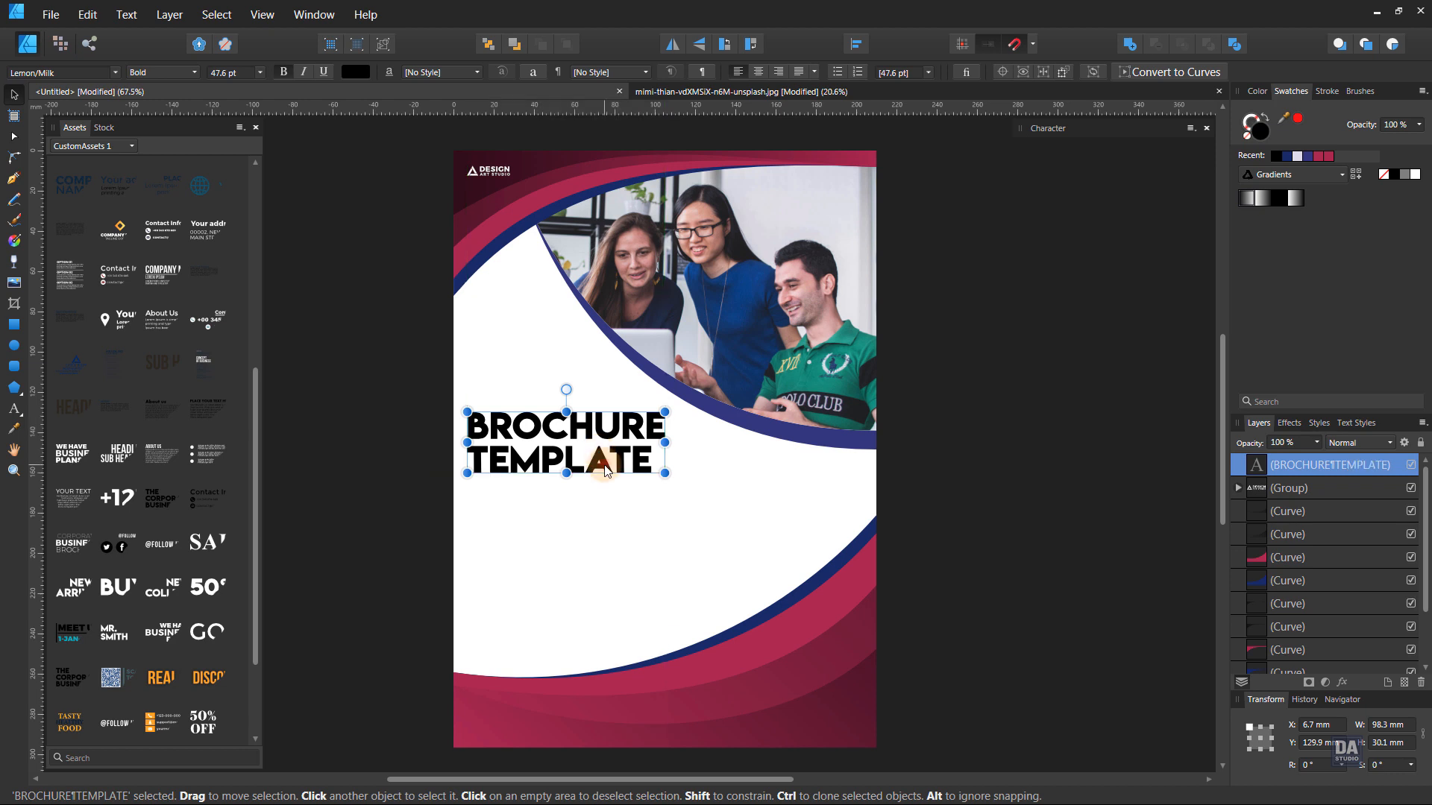
# Set the heading's "TEMPLATE" line to a 41 pt font size.
pyautogui.doubleClick(605, 470)
pyautogui.doubleClick(606, 470)
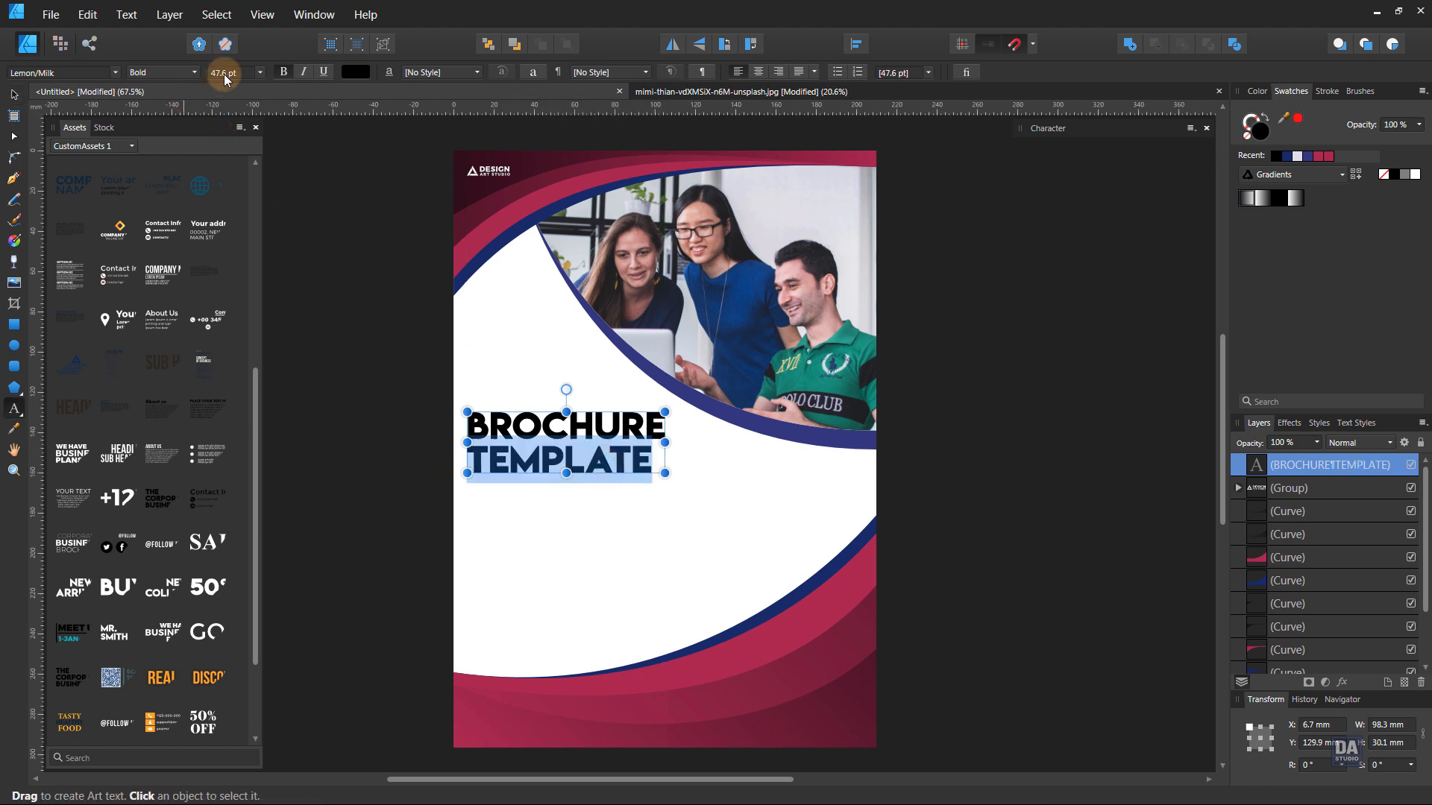
pyautogui.scroll(-7, 224, 73)
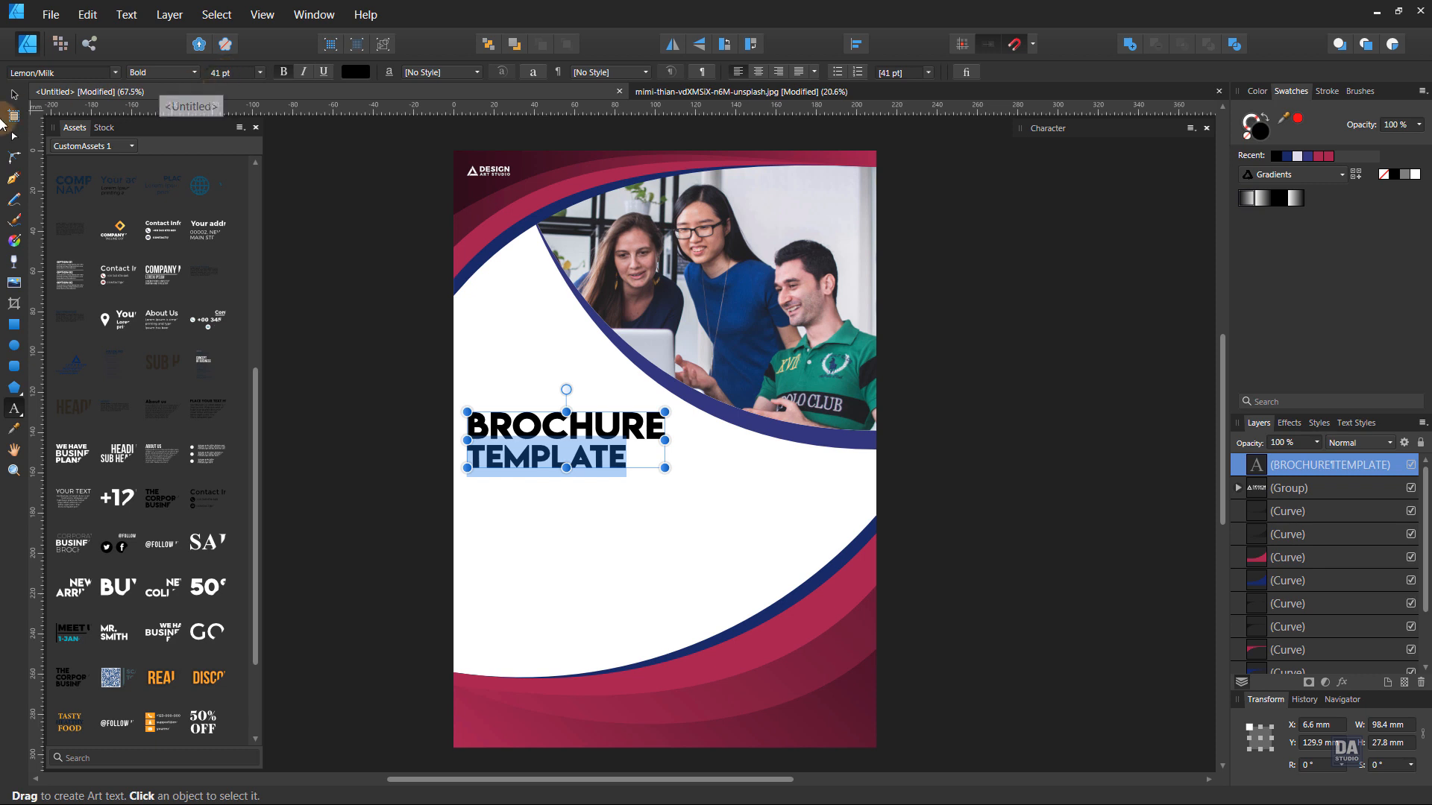
pyautogui.click(270, 360)
# Recolour the heading's "BROCHURE" line with the recent crimson swatch.
pyautogui.doubleClick(522, 424)
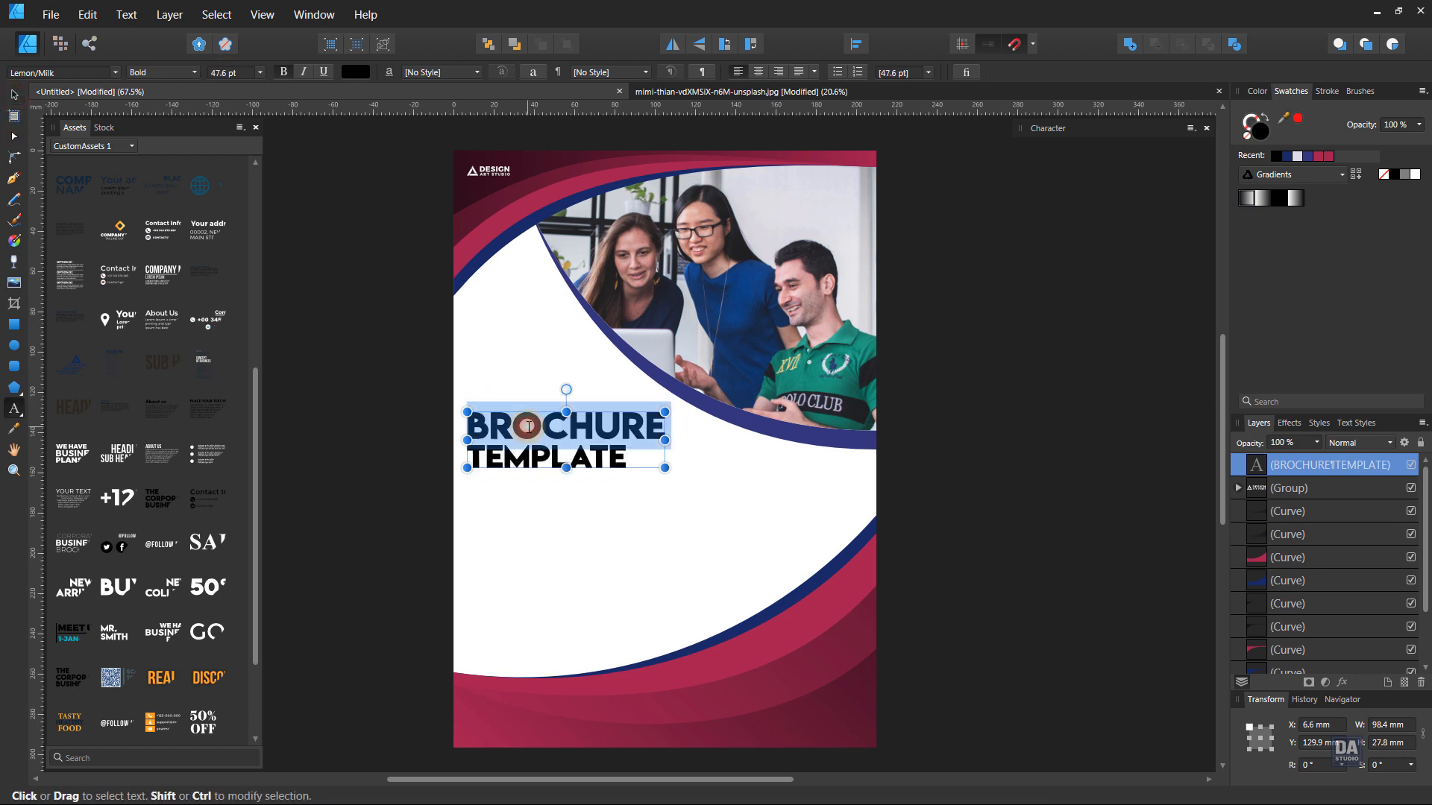
pyautogui.click(1321, 156)
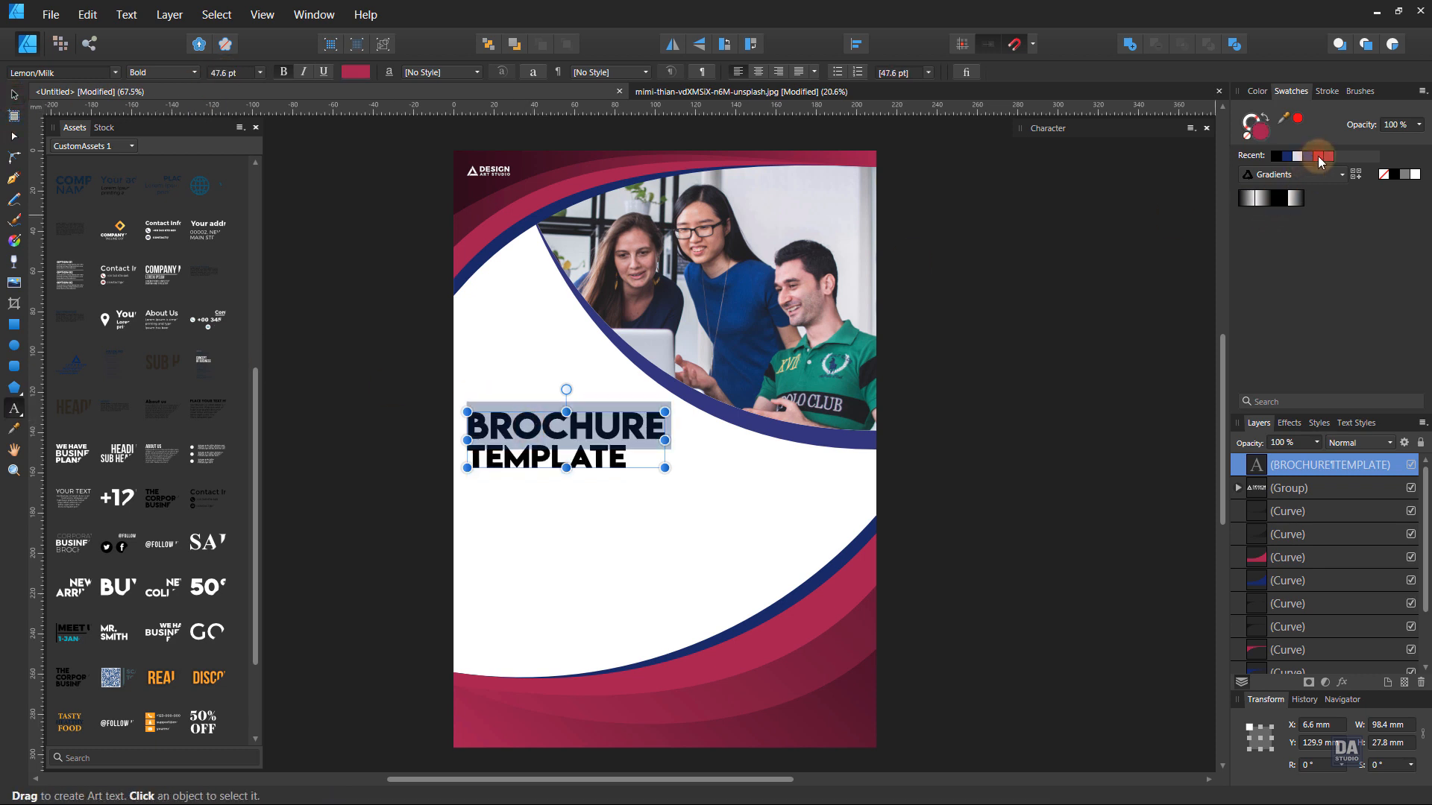
pyautogui.click(14, 96)
pyautogui.click(489, 544)
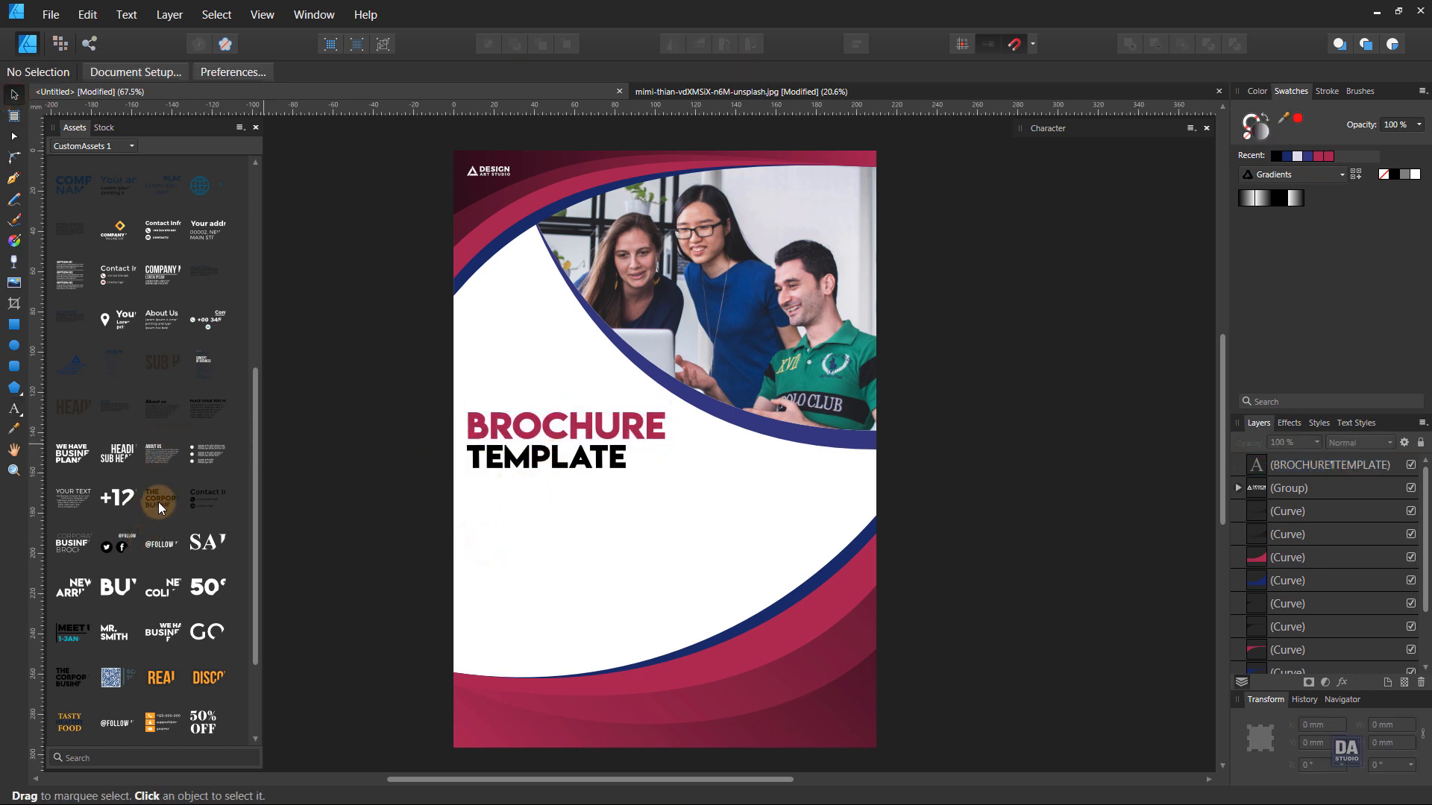
# Place the "About us" text asset below the heading and resize its paragraph frame to about 108 × 27.6 mm.
pyautogui.scroll(-1, 158, 503)
pyautogui.moveTo(311, 484); pyautogui.dragTo(564, 548)
pyautogui.doubleClick(559, 552)
pyautogui.moveTo(659, 525); pyautogui.dragTo(684, 525)
pyautogui.moveTo(575, 548); pyautogui.dragTo(575, 557)
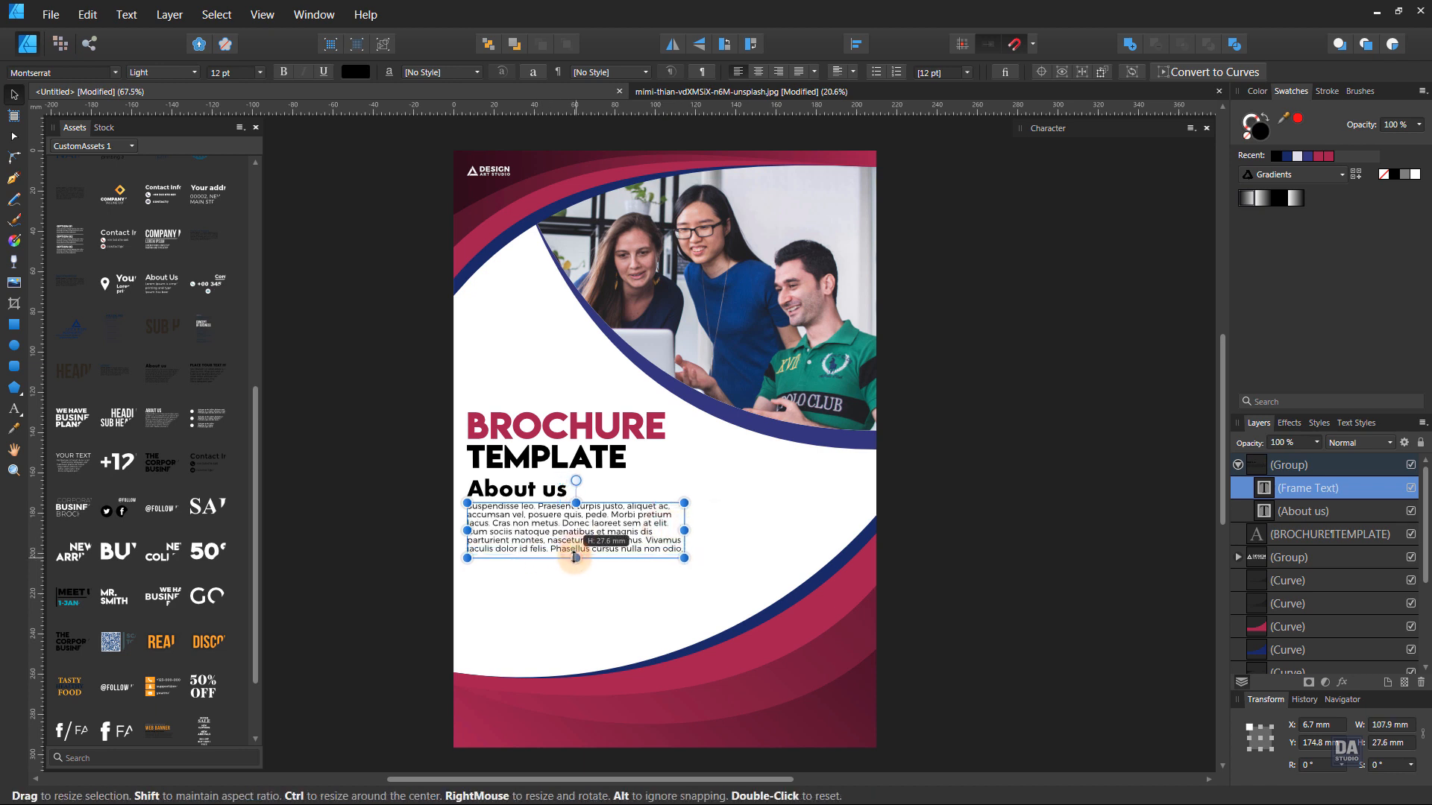
# Justify the "About us" paragraph and extend its text frame downward by one more line.
pyautogui.click(798, 72)
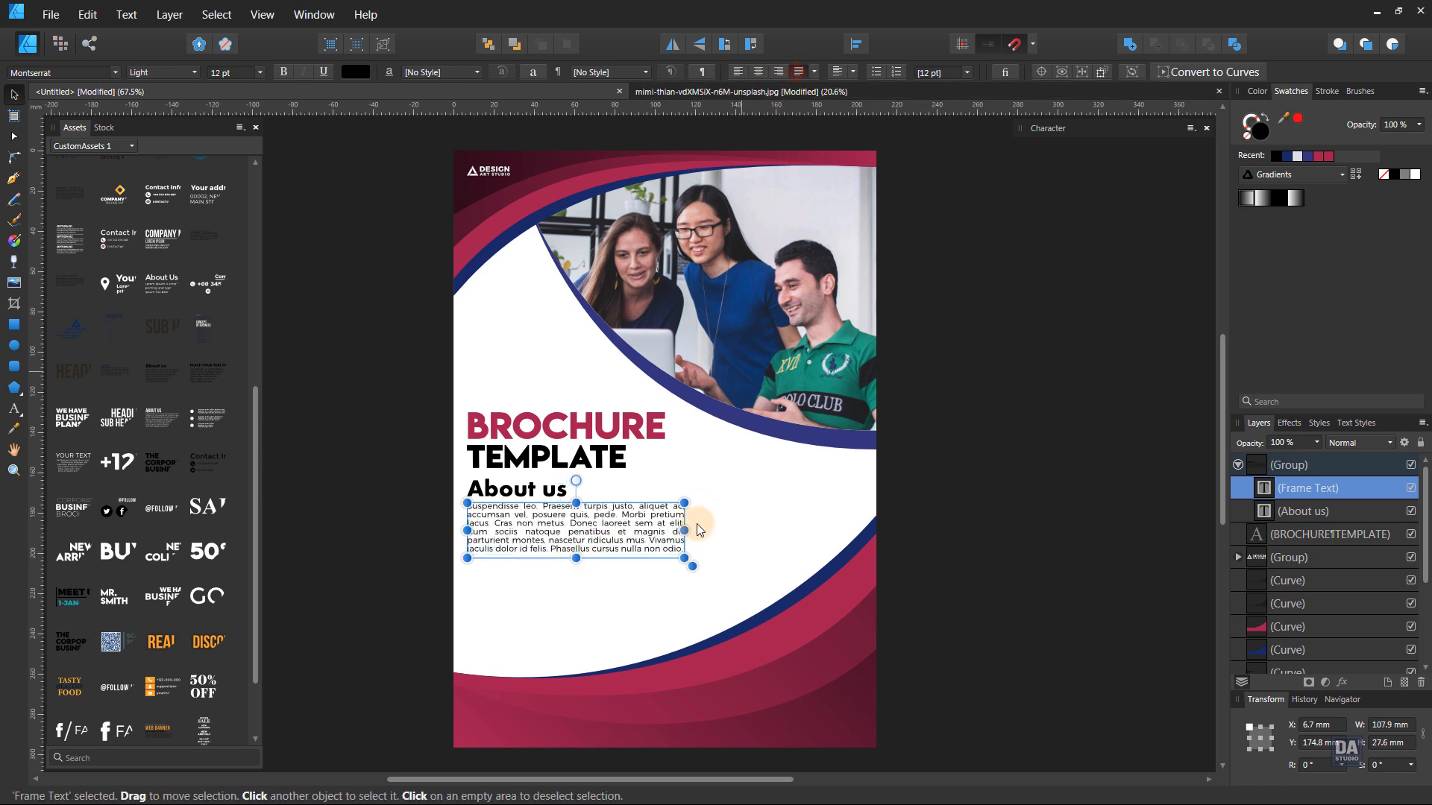
pyautogui.click(656, 607)
pyautogui.moveTo(655, 607); pyautogui.dragTo(598, 585)
pyautogui.click(585, 548)
pyautogui.click(583, 549)
pyautogui.click(581, 597)
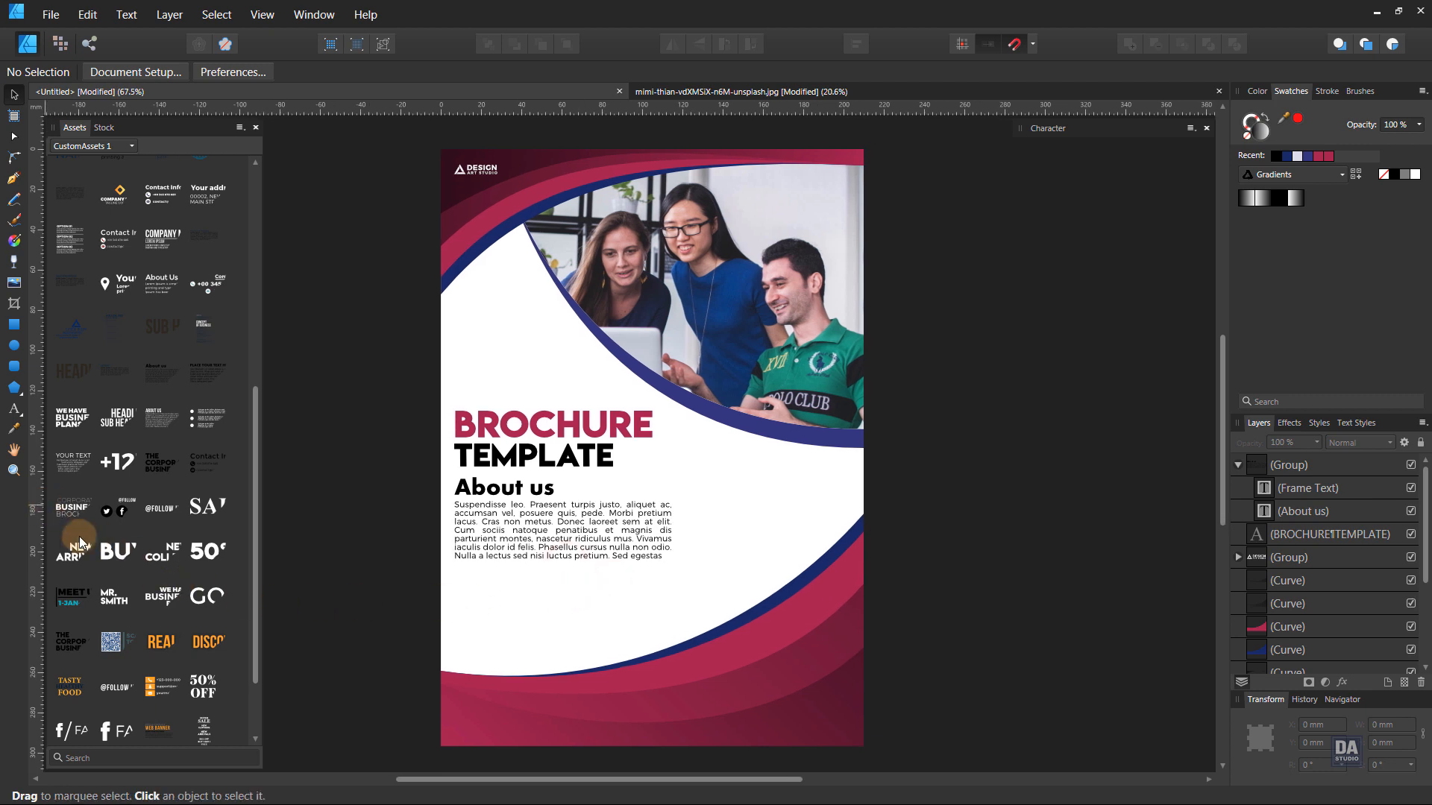
pyautogui.scroll(-3, 109, 653)
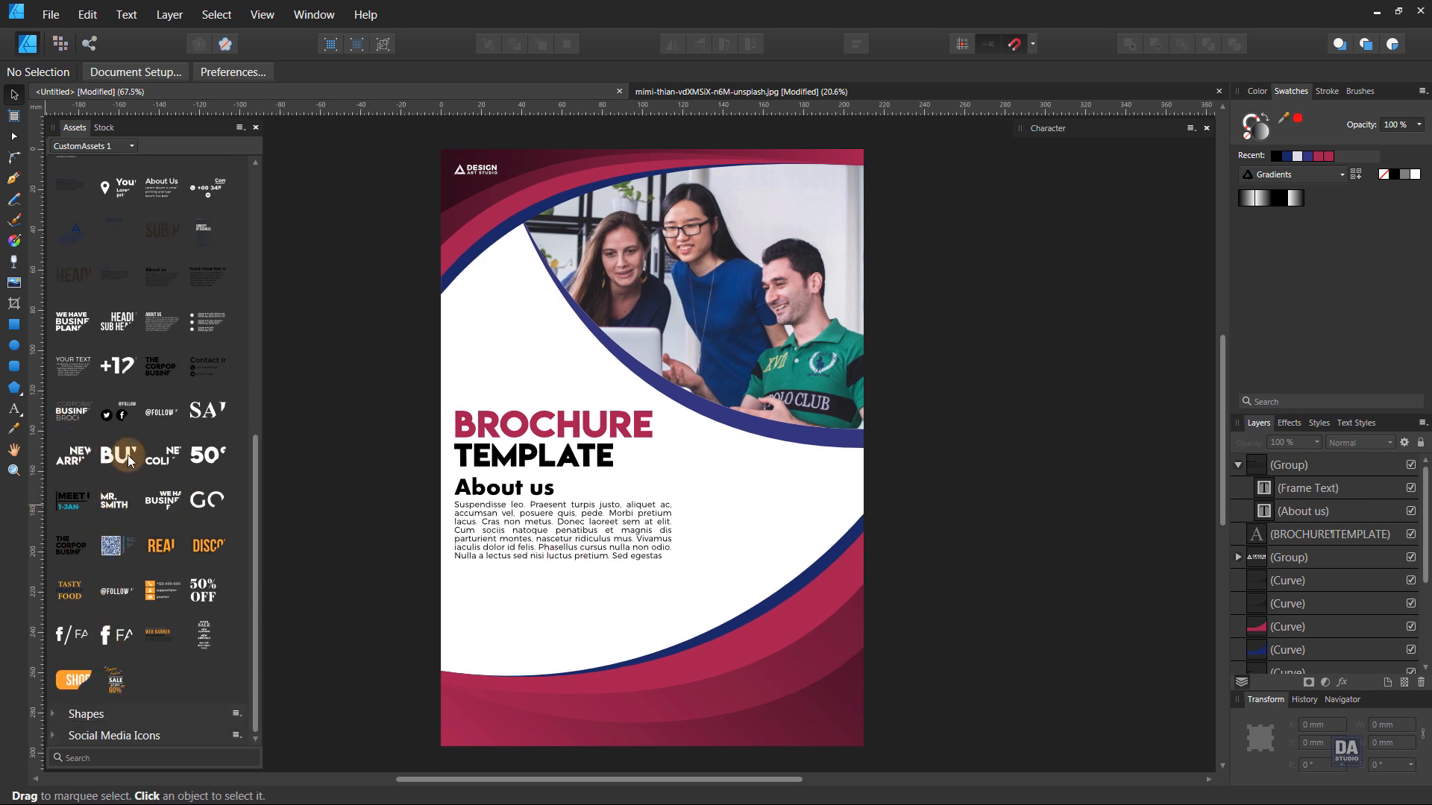
pyautogui.moveTo(118, 429); pyautogui.dragTo(580, 623)
pyautogui.doubleClick(651, 558)
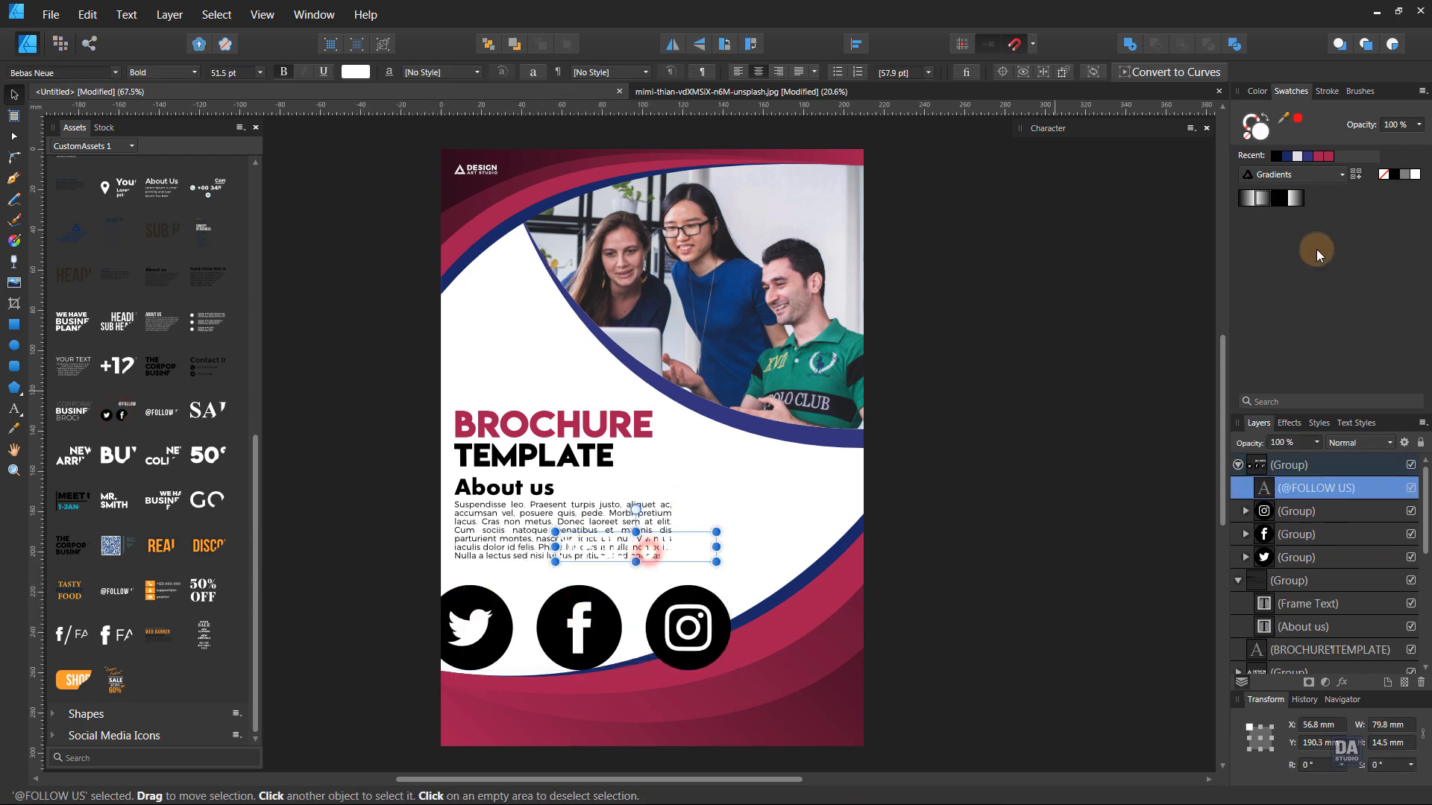
pyautogui.click(1391, 177)
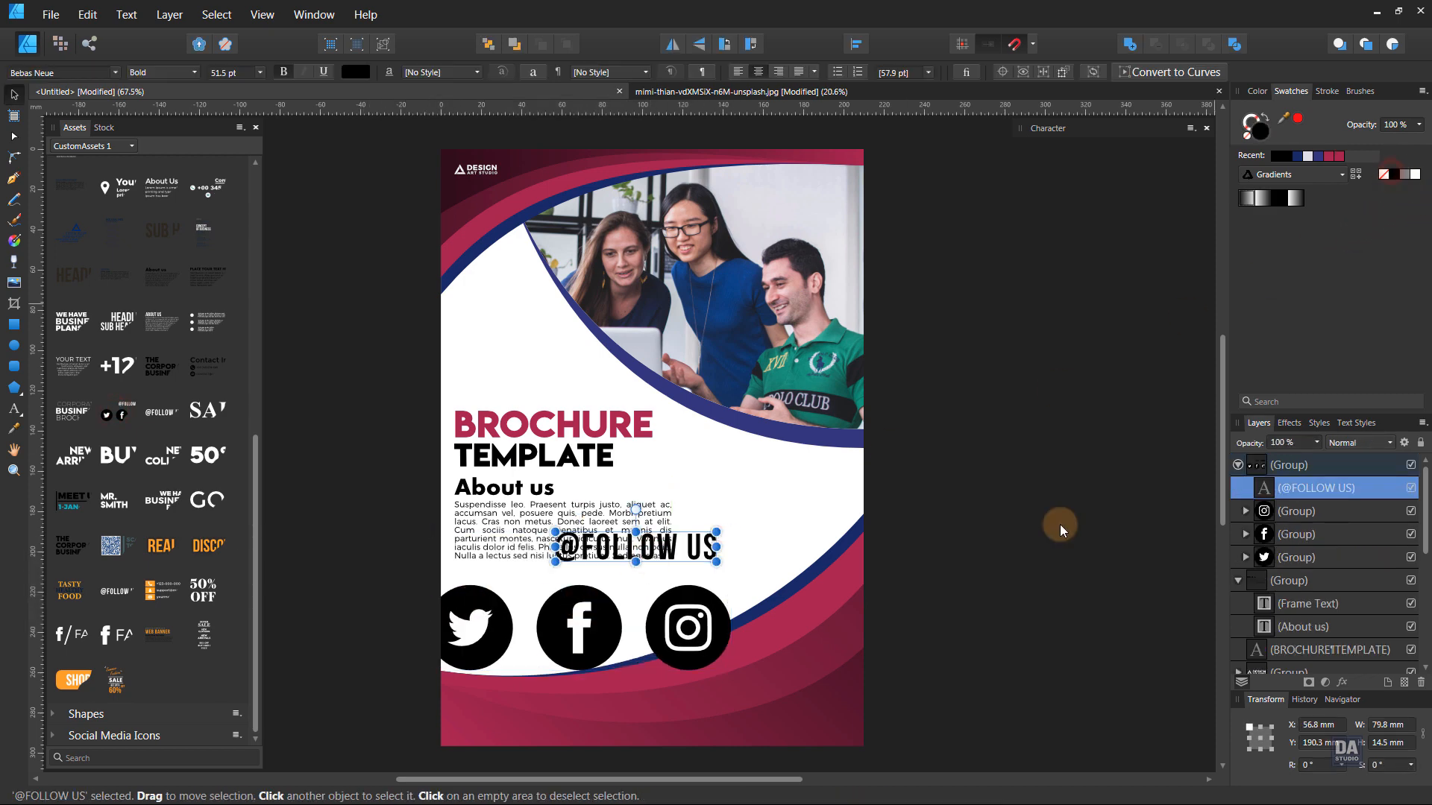
# Scale the Twitter, Facebook and Instagram icons together to about 103 × 29 mm overall.
pyautogui.click(707, 643)
pyautogui.click(757, 564)
pyautogui.doubleClick(697, 623)
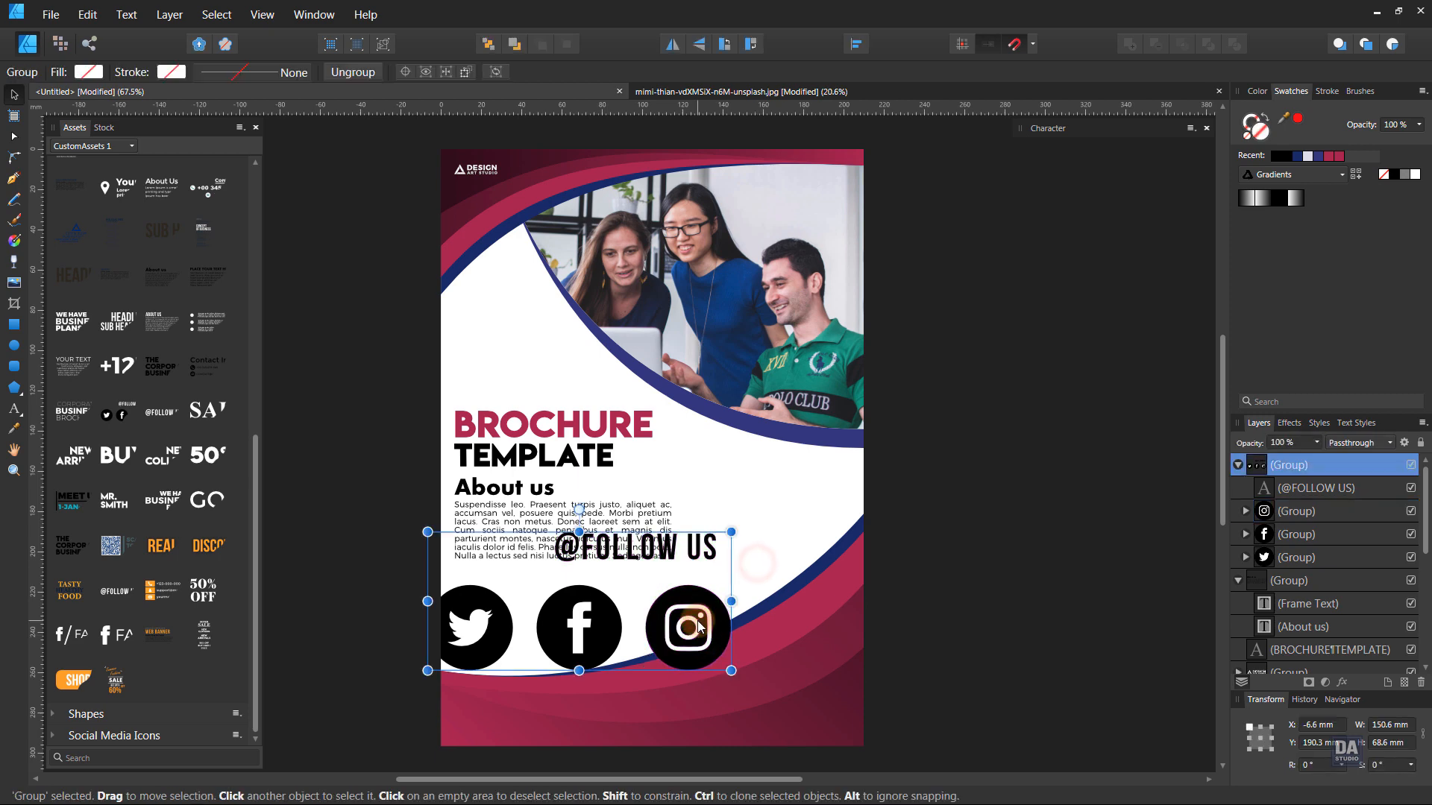
pyautogui.keyDown('shift'); pyautogui.click(589, 630); pyautogui.keyUp('shift')
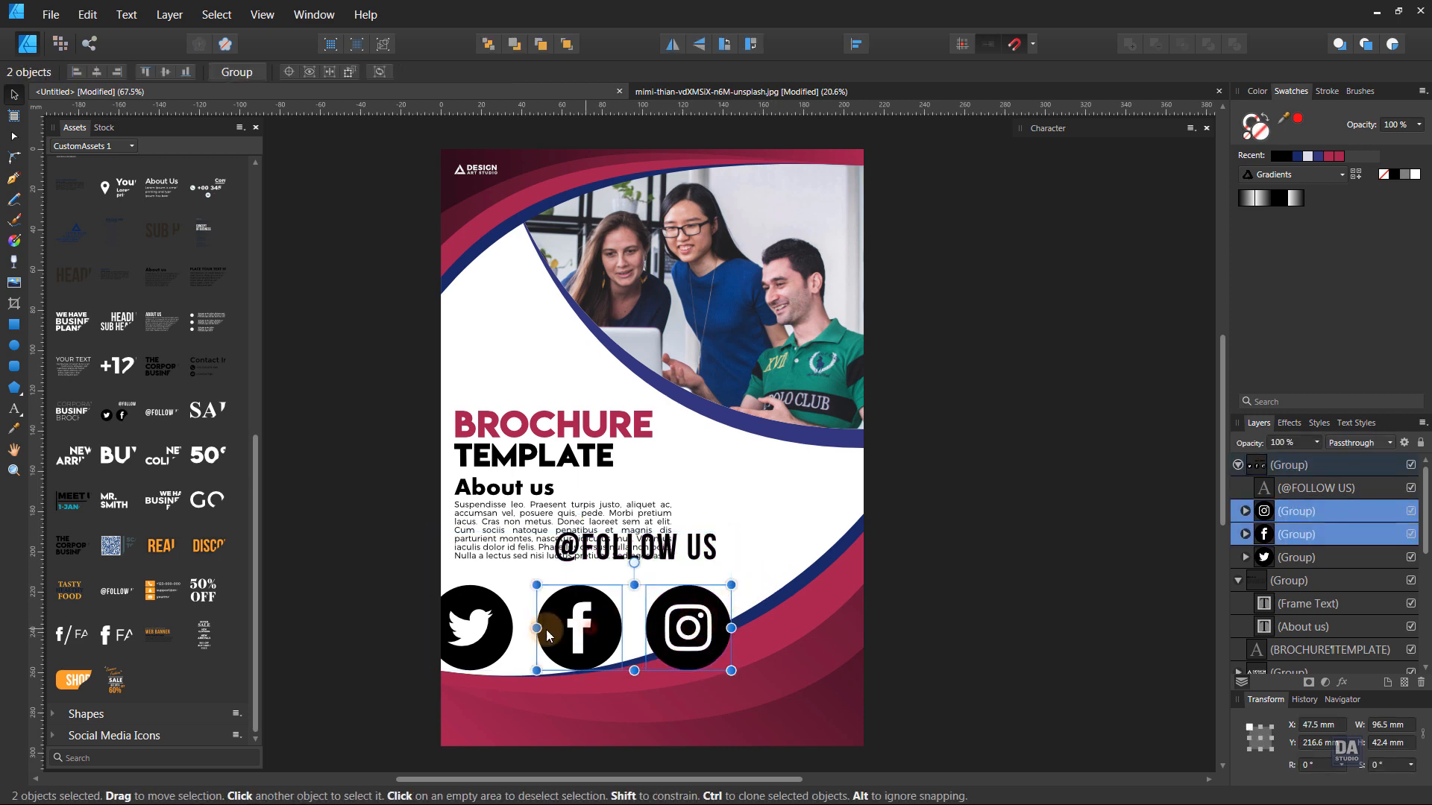
pyautogui.keyDown('shift'); pyautogui.click(474, 629); pyautogui.keyUp('shift')
pyautogui.moveTo(427, 670); pyautogui.dragTo(524, 645)
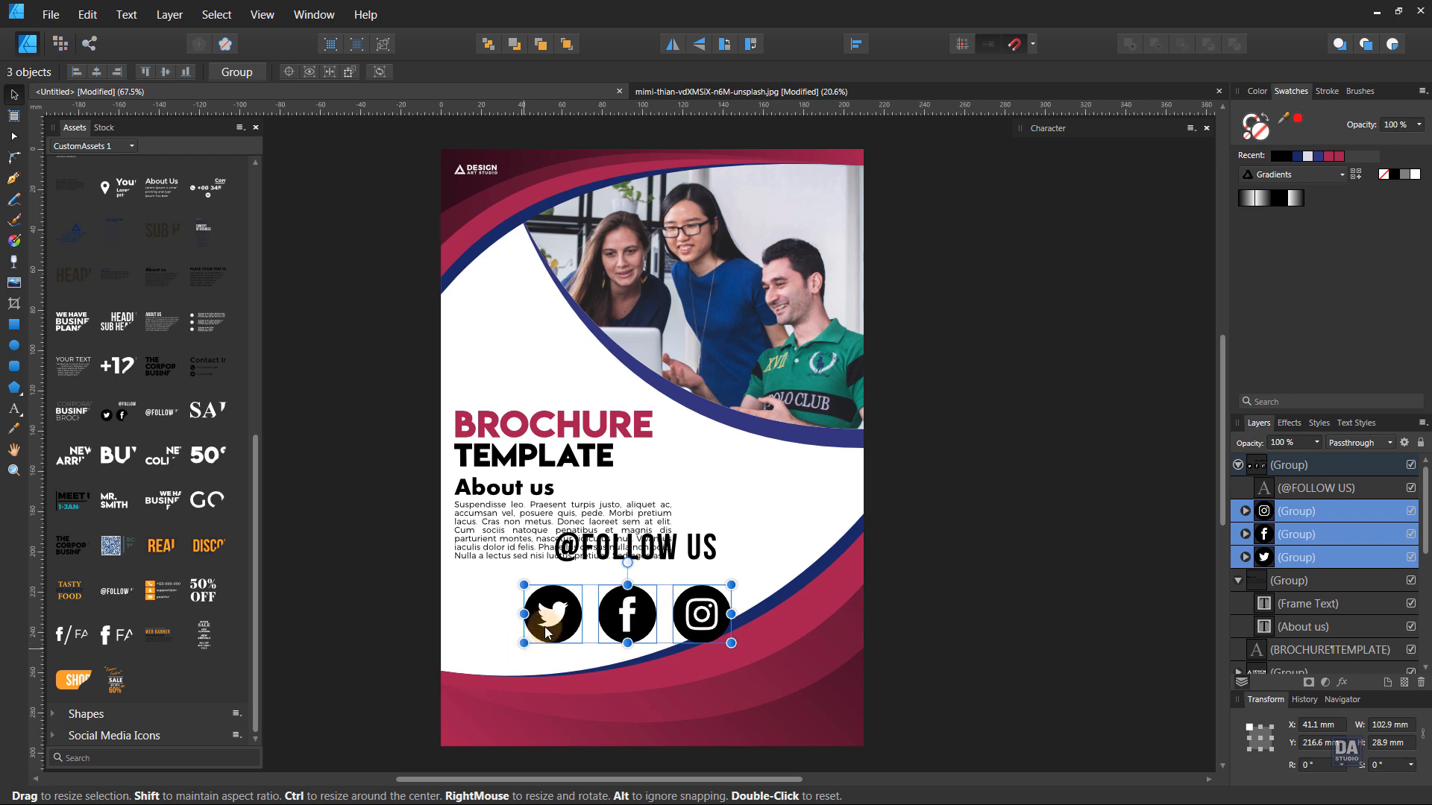
pyautogui.click(634, 555)
pyautogui.moveTo(634, 555); pyautogui.dragTo(602, 555)
pyautogui.hotkey('ctrl', 'd')
pyautogui.click(718, 627)
pyautogui.moveTo(741, 642); pyautogui.dragTo(547, 630)
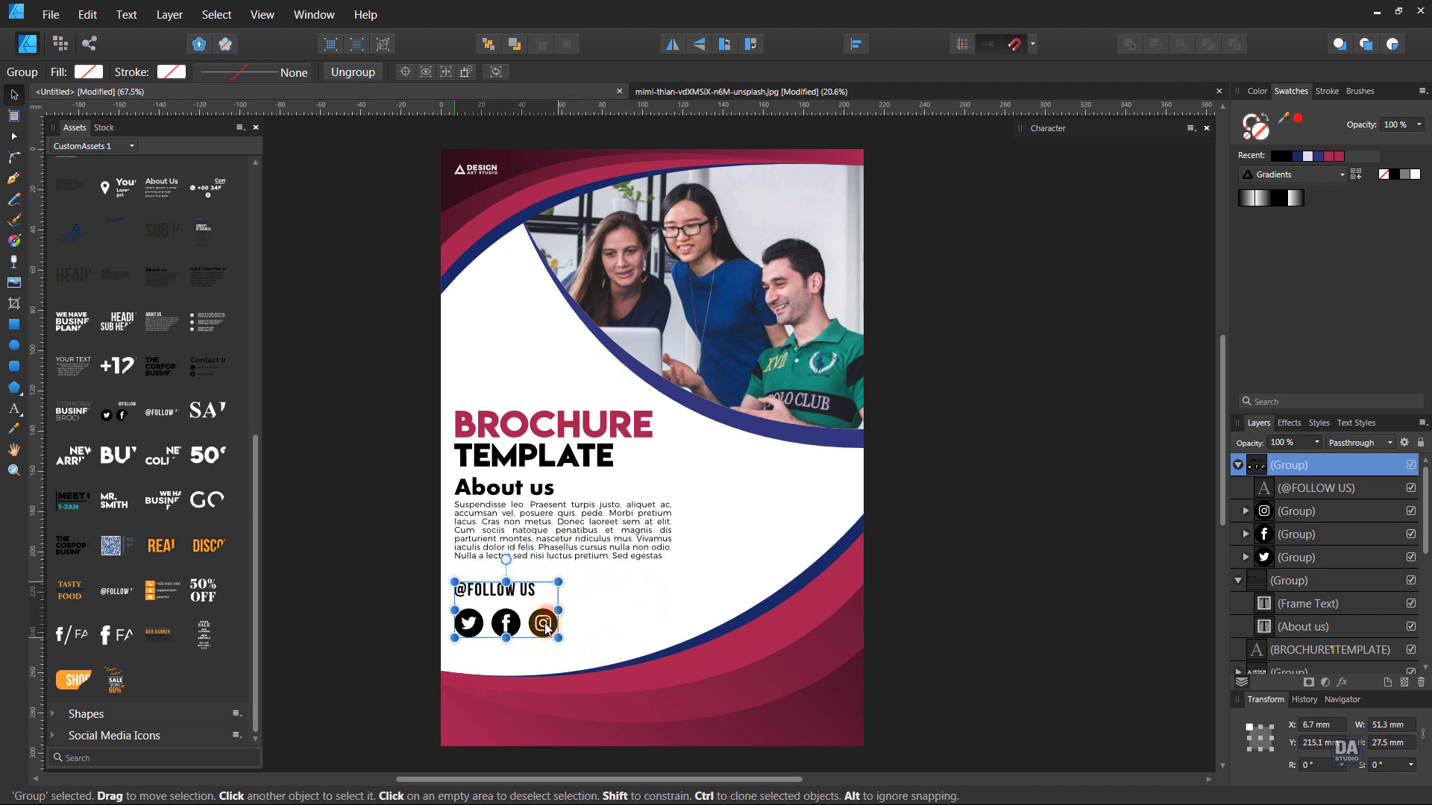
pyautogui.click(611, 616)
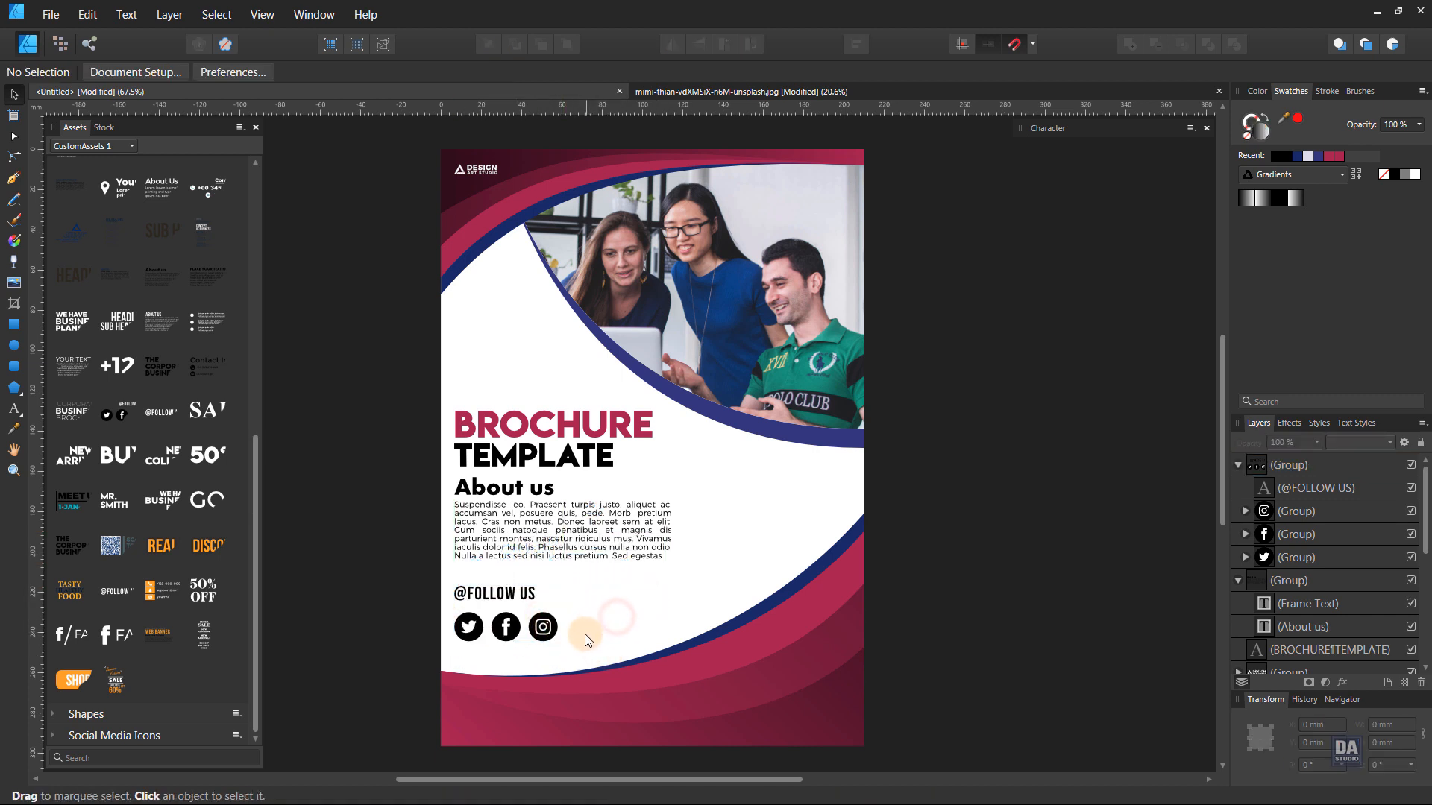
pyautogui.click(531, 598)
pyautogui.moveTo(535, 601); pyautogui.dragTo(523, 588)
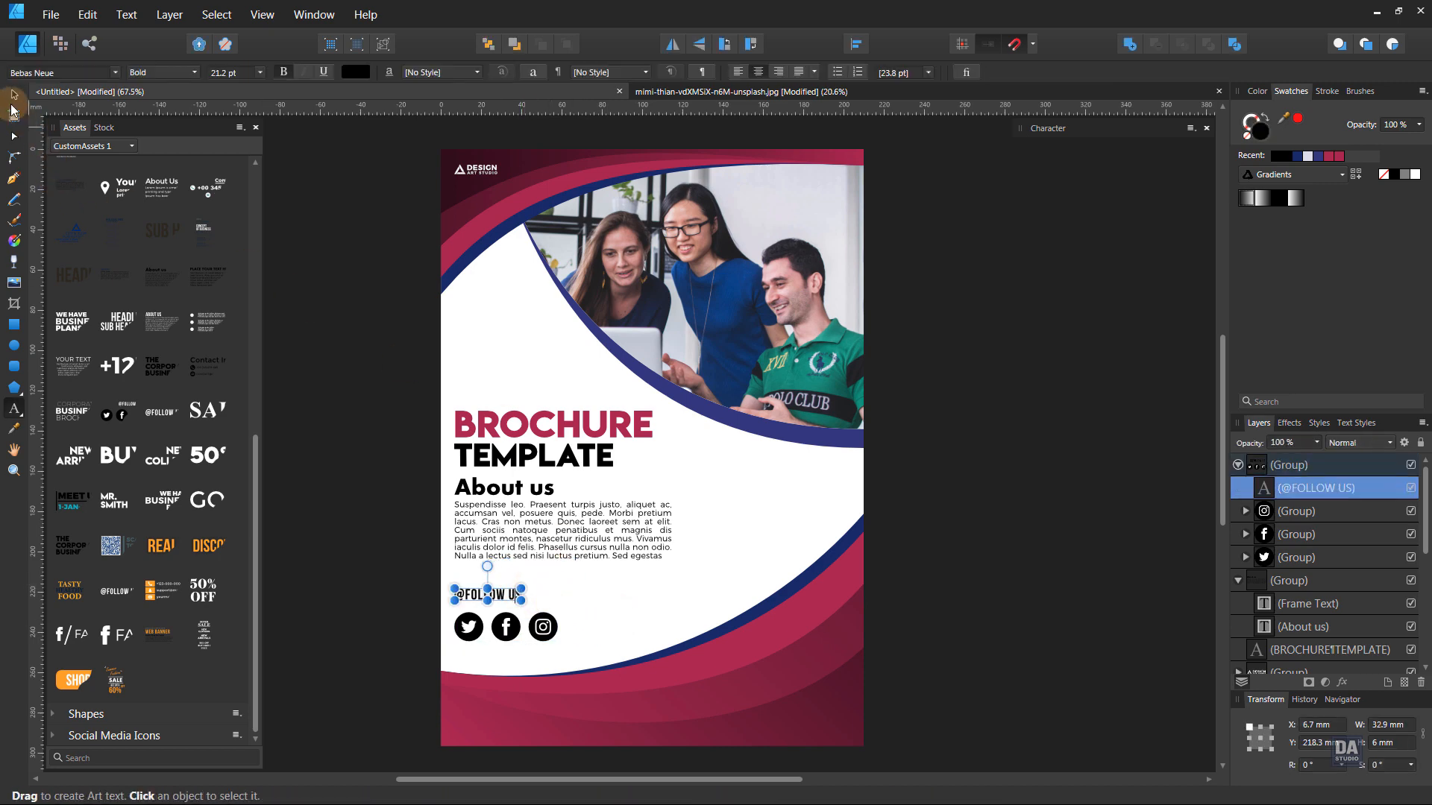
pyautogui.click(13, 104)
pyautogui.click(387, 592)
pyautogui.click(500, 629)
pyautogui.moveTo(500, 630); pyautogui.dragTo(498, 625)
pyautogui.click(480, 634)
pyautogui.scroll(6, 479, 632)
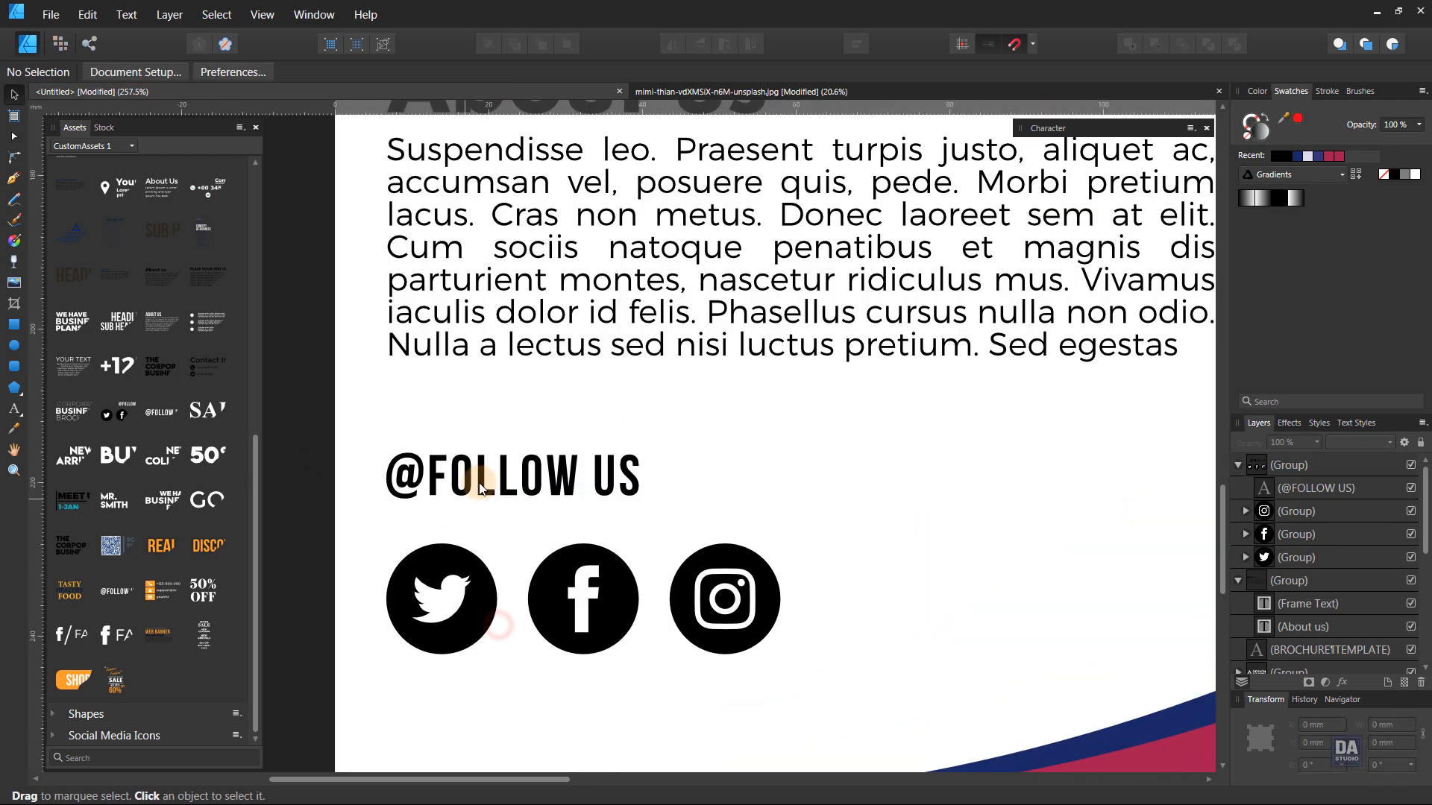
pyautogui.click(480, 488)
pyautogui.moveTo(507, 489); pyautogui.dragTo(500, 500)
pyautogui.click(499, 680)
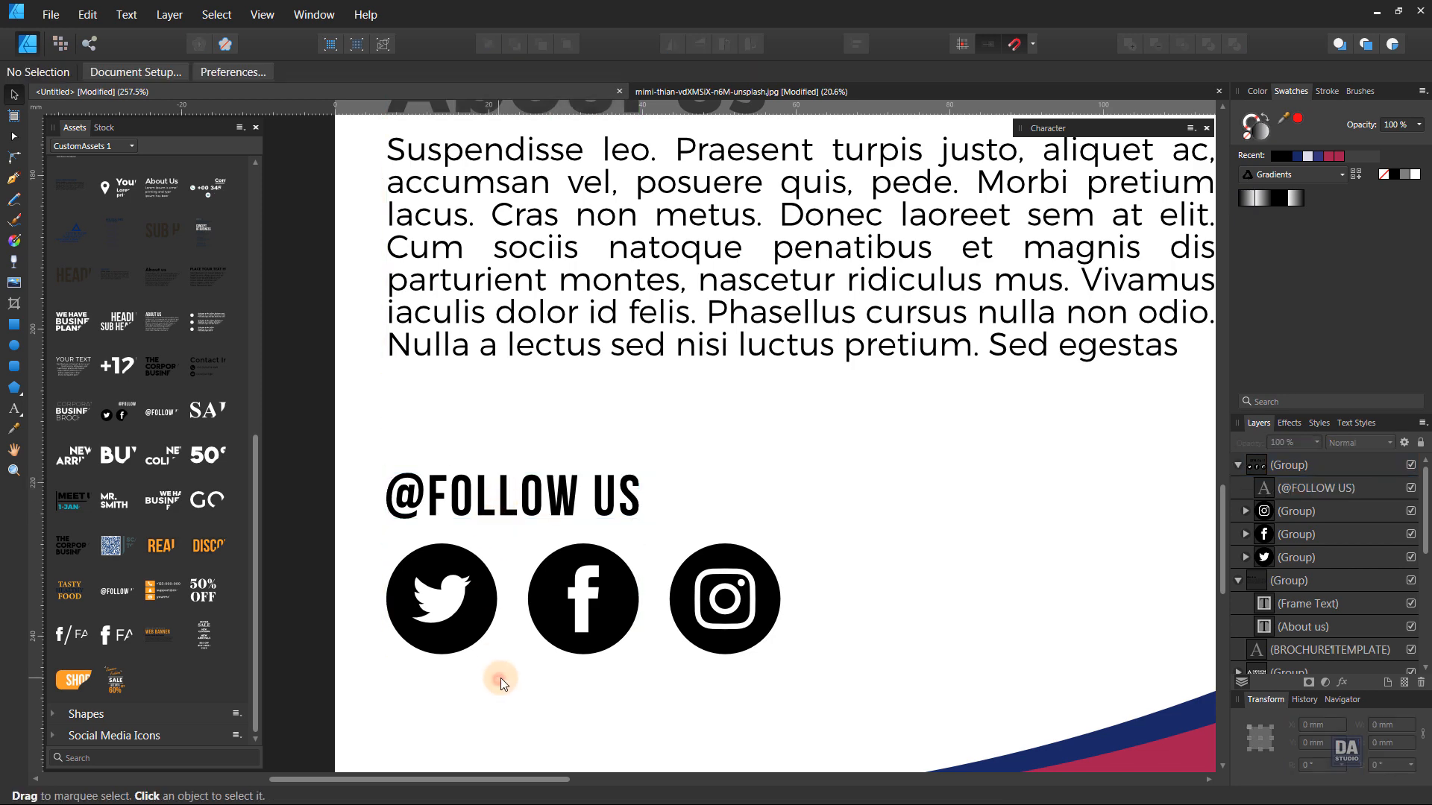
# Place the QR code "SCAN TO PAY" asset in the crimson area at the page's lower-left corner, about 25 × 12 mm.
pyautogui.moveTo(918, 502); pyautogui.dragTo(715, 451)
pyautogui.moveTo(963, 499); pyautogui.dragTo(932, 493)
pyautogui.moveTo(930, 492); pyautogui.dragTo(570, 413)
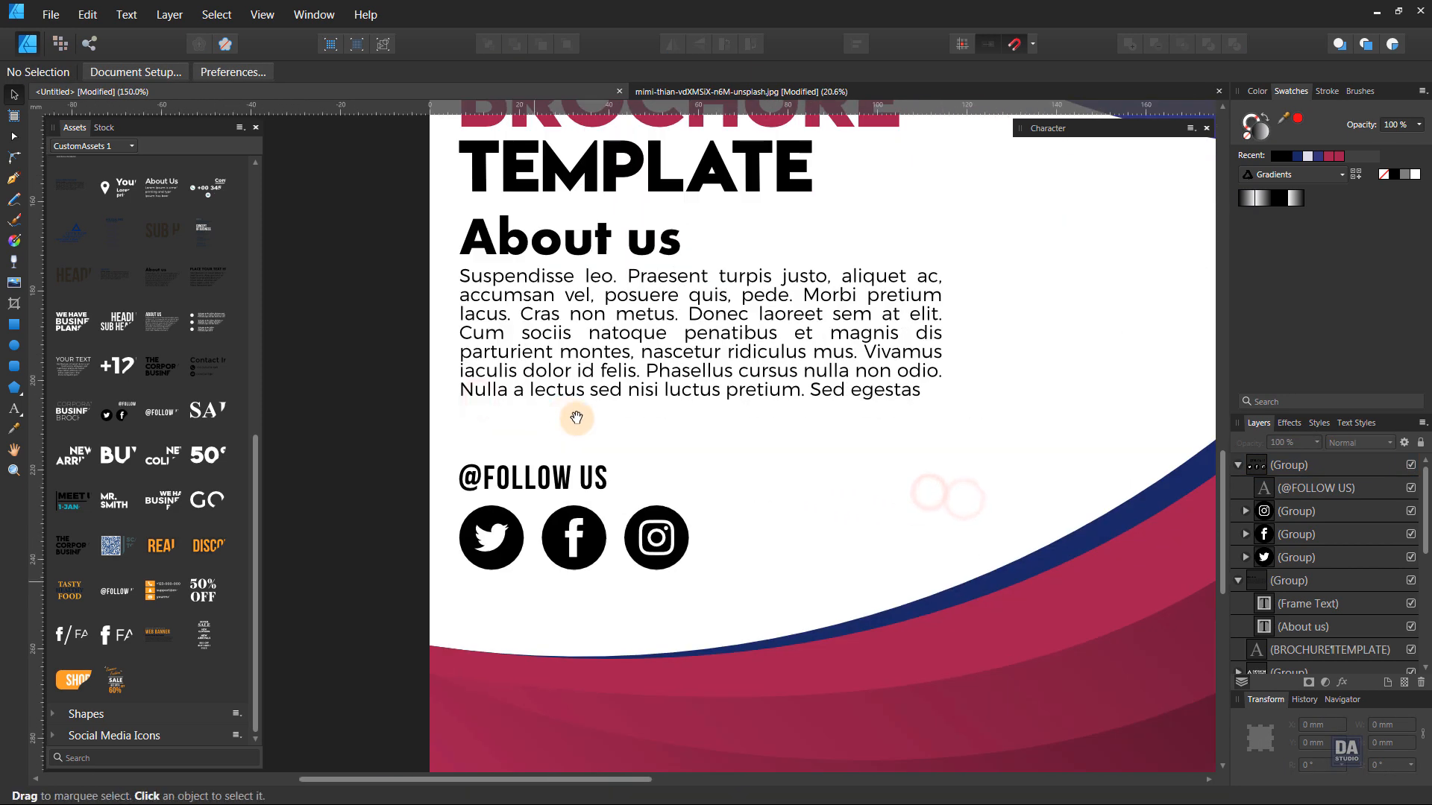
pyautogui.hotkey('ctrl', '0')
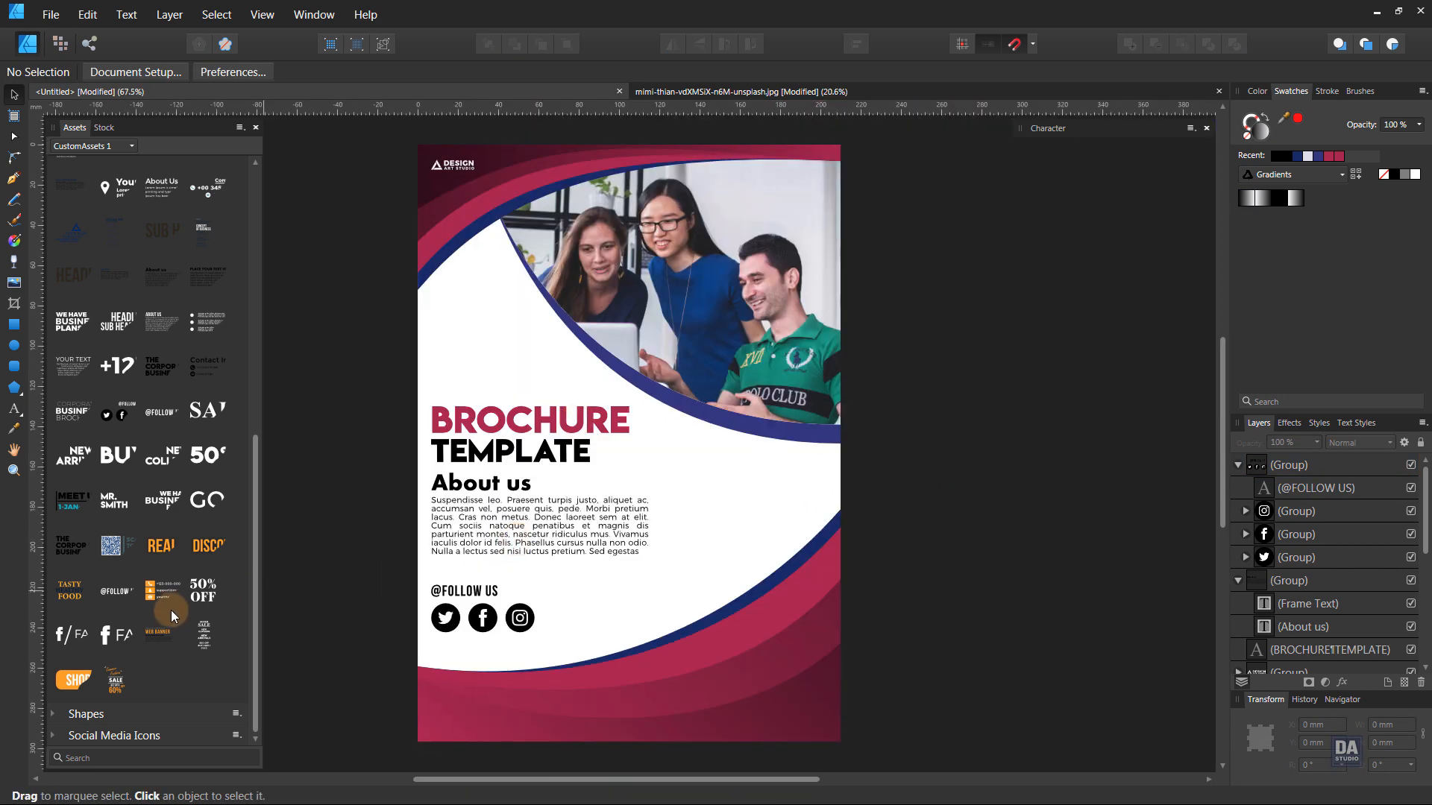
pyautogui.moveTo(114, 544); pyautogui.dragTo(496, 733)
pyautogui.scroll(4, 444, 721)
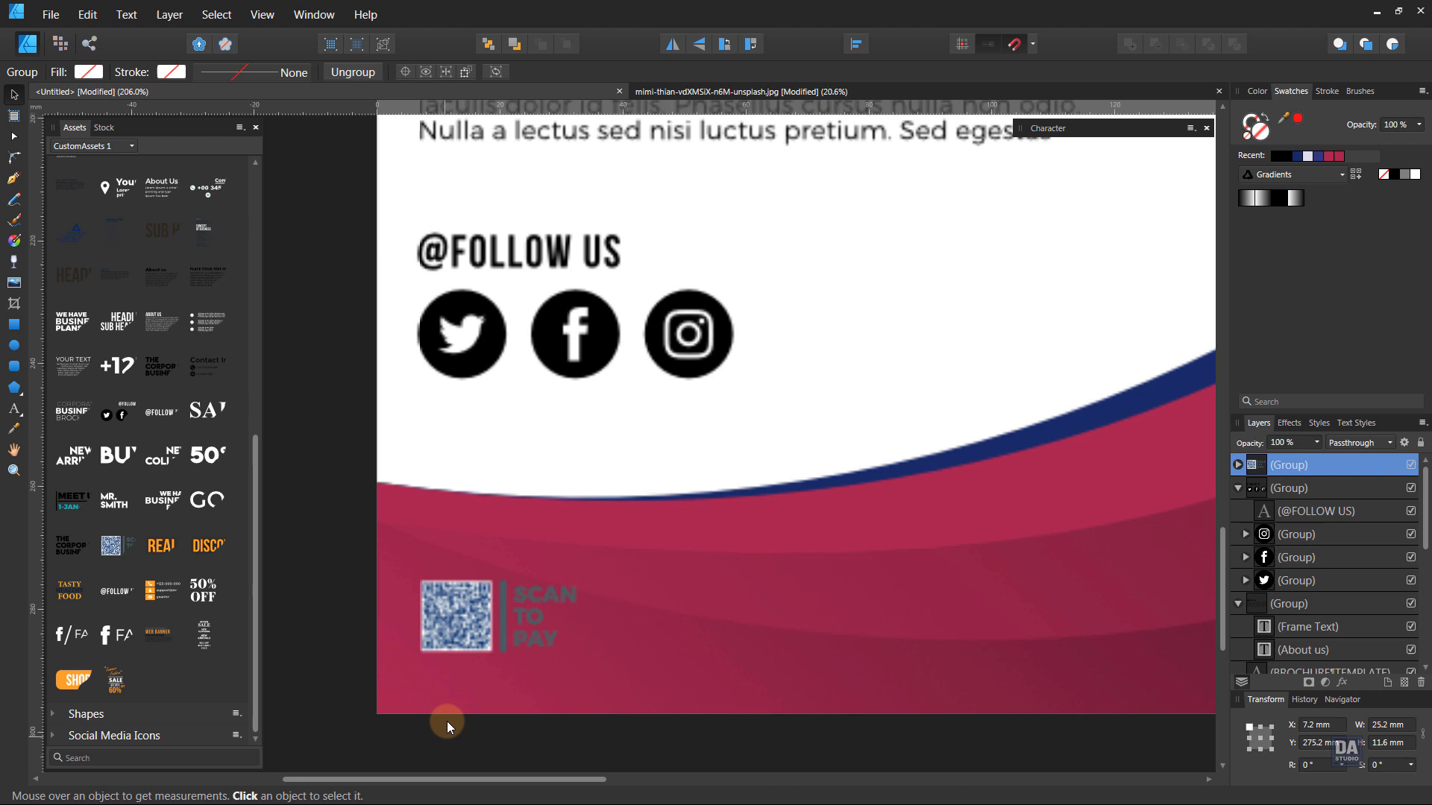
pyautogui.moveTo(464, 638); pyautogui.dragTo(447, 673)
# Select the thin vertical divider bar between the QR code and the "SCAN TO PAY" text.
pyautogui.doubleClick(481, 653)
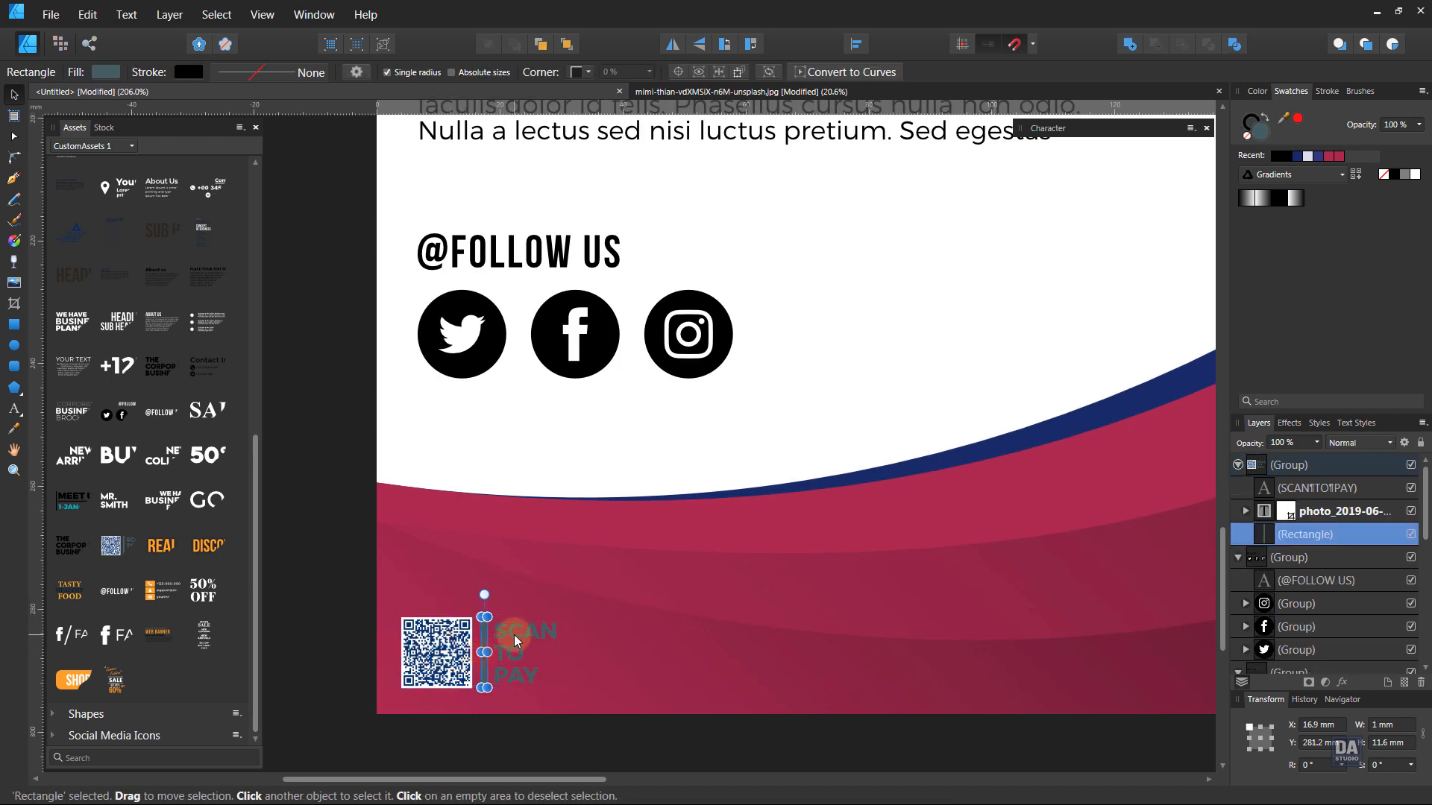